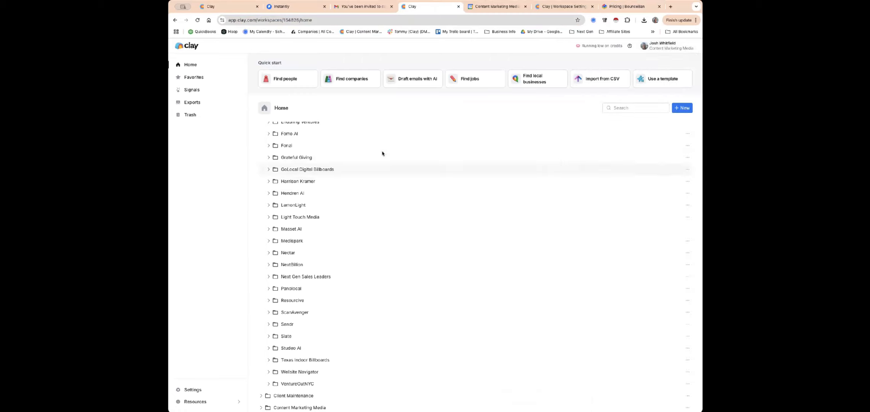
Switch to the Cube workspace and open the Campaign #4 table from the Campaign #3 folder
{"action": "left_click", "coordinate": [286, 138]}
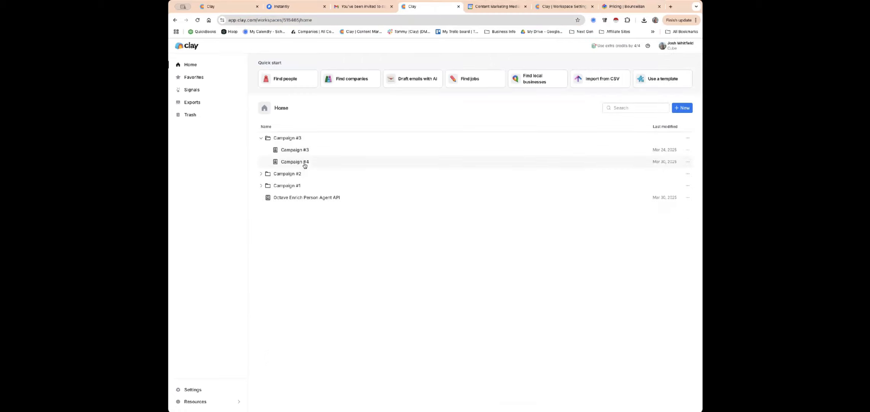
{"action": "left_click", "coordinate": [303, 162]}
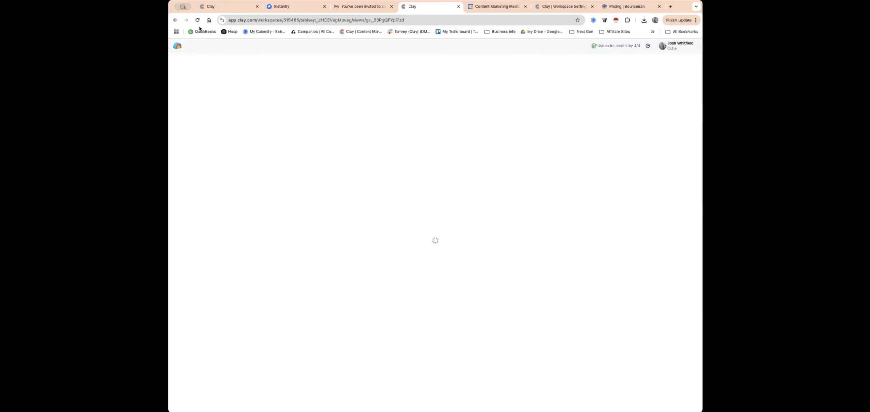
{"action": "scroll", "coordinate": [423, 103], "scroll_direction": "right", "scroll_amount": 15}
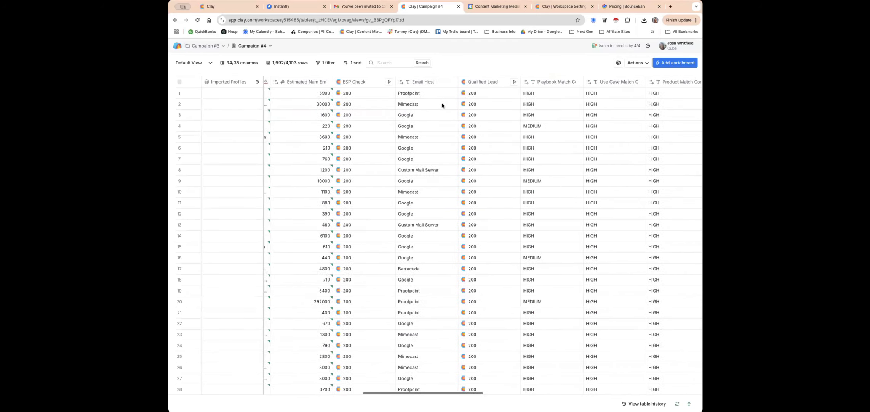
{"action": "scroll", "coordinate": [442, 106], "scroll_direction": "left", "scroll_amount": 1}
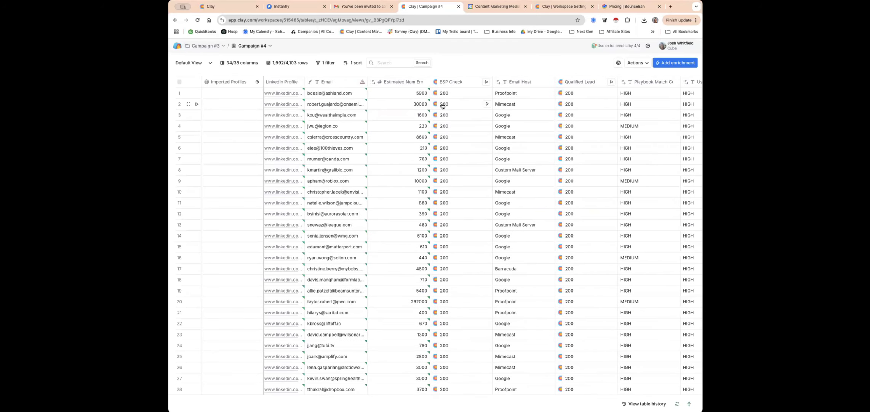
{"action": "scroll", "coordinate": [443, 105], "scroll_direction": "right", "scroll_amount": 8}
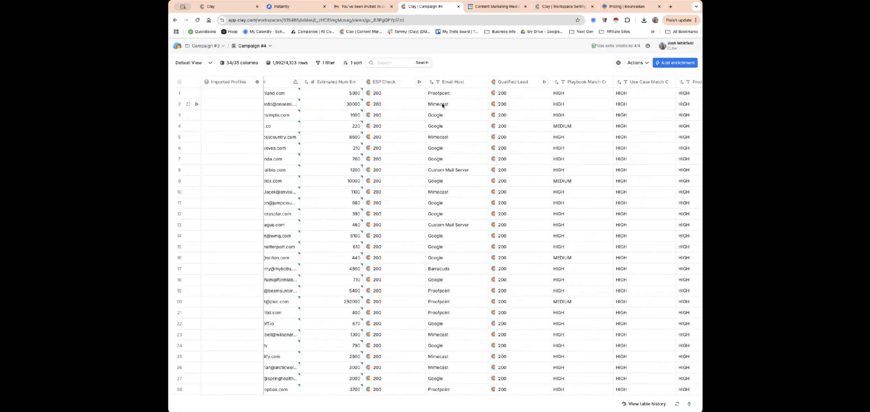
{"action": "scroll", "coordinate": [442, 105], "scroll_direction": "left", "scroll_amount": 5}
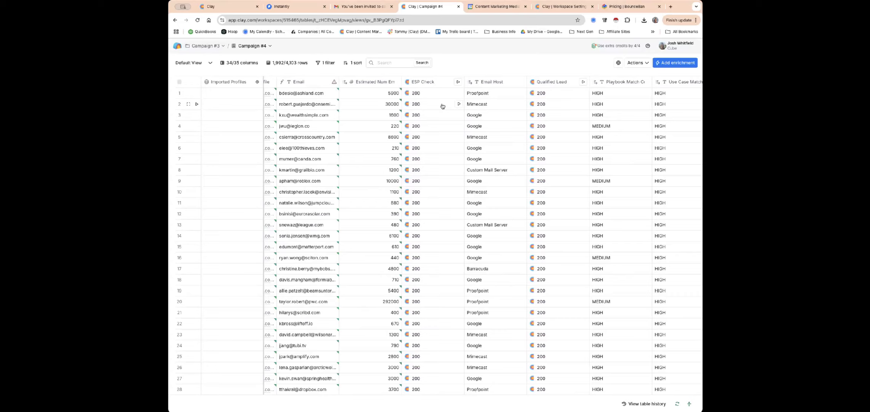
{"action": "scroll", "coordinate": [443, 106], "scroll_direction": "right", "scroll_amount": 6}
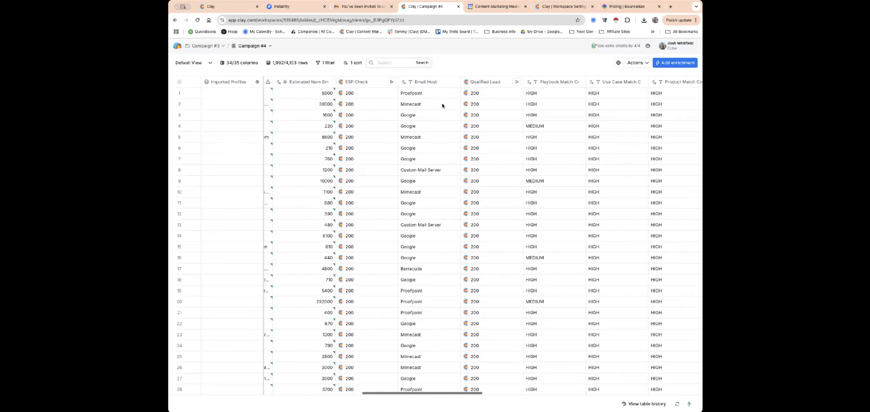
{"action": "scroll", "coordinate": [442, 106], "scroll_direction": "left", "scroll_amount": 7}
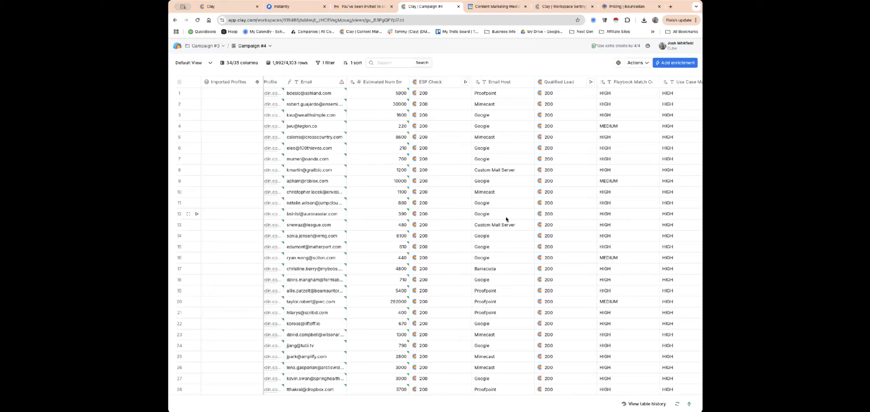
{"action": "scroll", "coordinate": [506, 219], "scroll_direction": "down", "scroll_amount": 6}
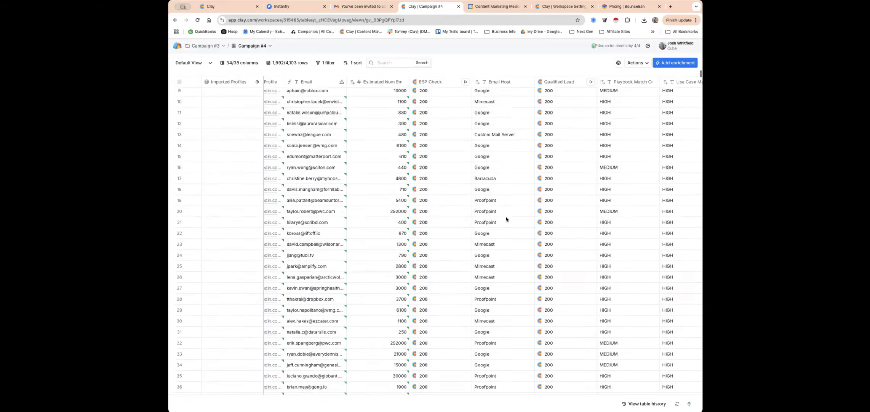
{"action": "scroll", "coordinate": [506, 219], "scroll_direction": "up", "scroll_amount": 6}
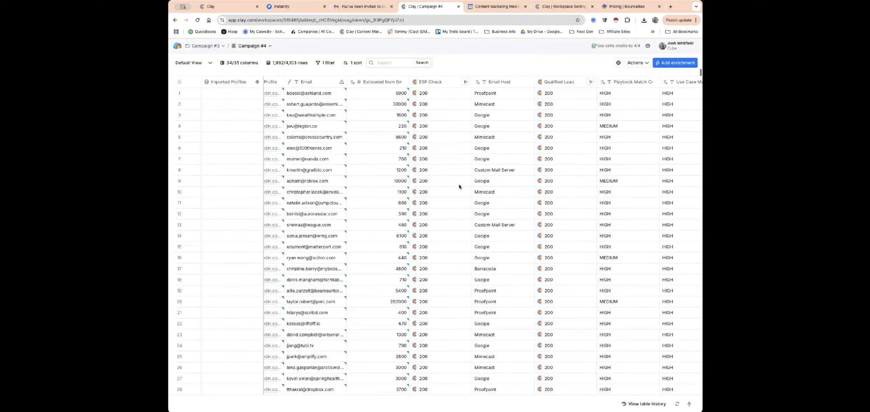
Check the table's Match Confidence equals true filter, then scroll right toward Million Verifier
{"action": "left_click", "coordinate": [327, 66]}
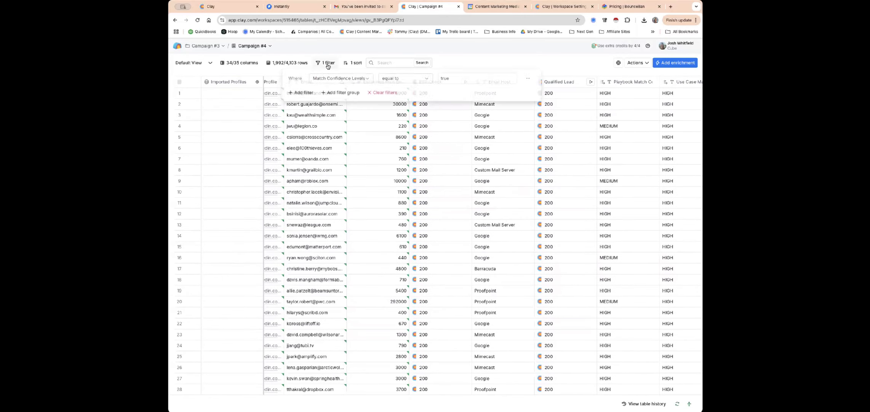
{"action": "left_click", "coordinate": [502, 57]}
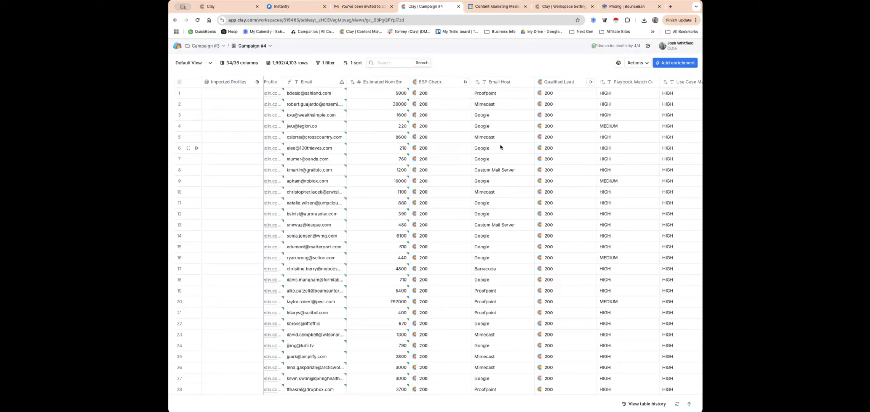
{"action": "scroll", "coordinate": [500, 146], "scroll_direction": "right", "scroll_amount": 1}
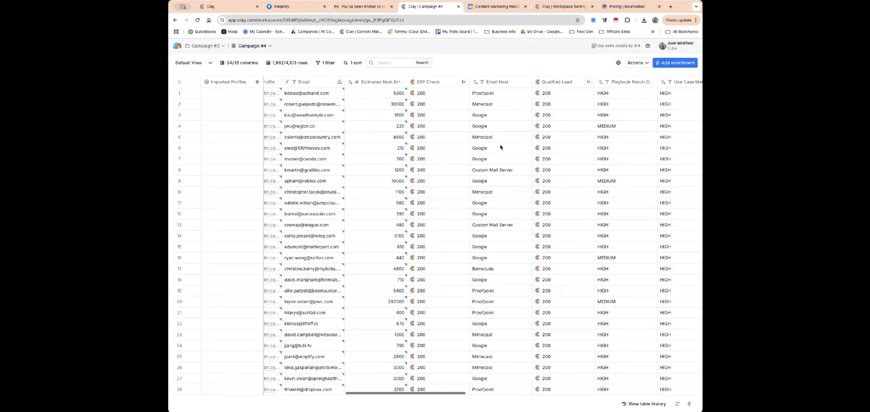
{"action": "scroll", "coordinate": [500, 147], "scroll_direction": "right", "scroll_amount": 10}
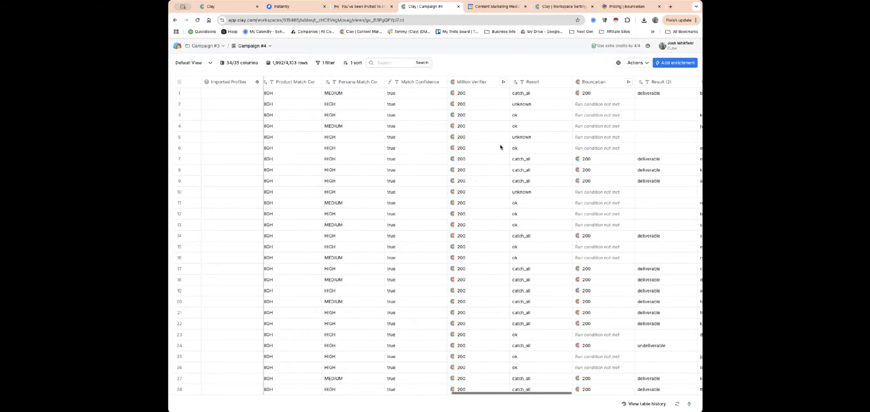
Scroll through the Million Verifier, Bouncecan and Verified Email results in Campaign #4
{"action": "scroll", "coordinate": [501, 147], "scroll_direction": "right", "scroll_amount": 2}
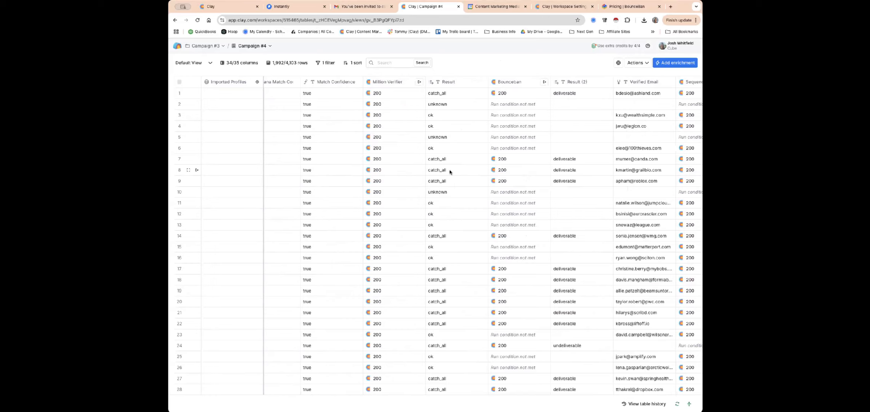
{"action": "scroll", "coordinate": [450, 172], "scroll_direction": "down", "scroll_amount": 5}
{"action": "scroll", "coordinate": [449, 172], "scroll_direction": "up", "scroll_amount": 5}
{"action": "scroll", "coordinate": [452, 103], "scroll_direction": "down", "scroll_amount": 5}
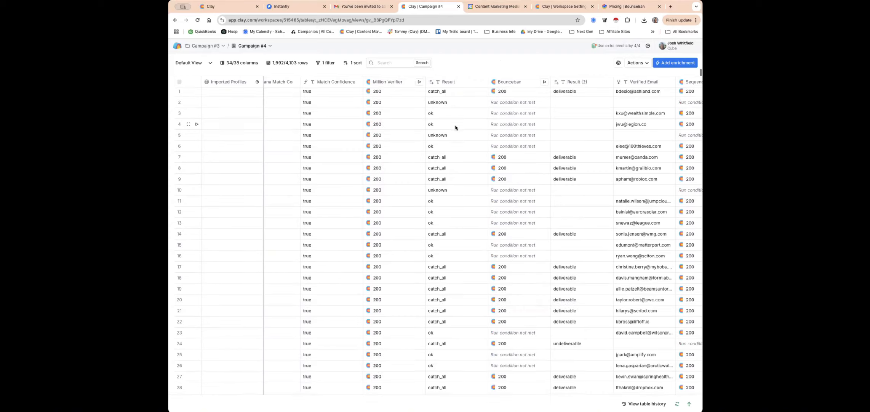
{"action": "scroll", "coordinate": [455, 127], "scroll_direction": "down", "scroll_amount": 4}
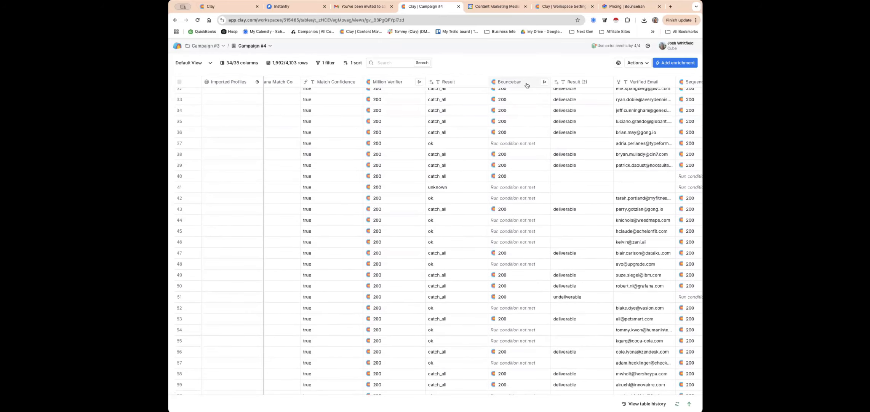
{"action": "scroll", "coordinate": [443, 118], "scroll_direction": "down", "scroll_amount": 1}
{"action": "scroll", "coordinate": [443, 118], "scroll_direction": "down", "scroll_amount": 1}
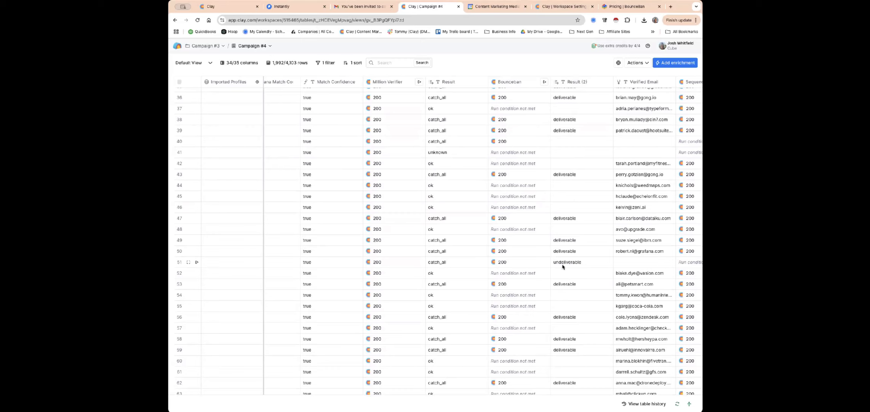
{"action": "scroll", "coordinate": [577, 264], "scroll_direction": "down", "scroll_amount": 10}
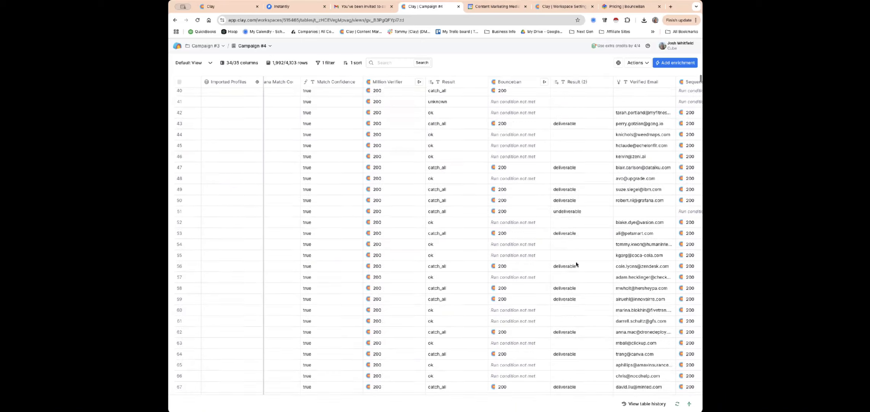
{"action": "scroll", "coordinate": [577, 263], "scroll_direction": "down", "scroll_amount": 1}
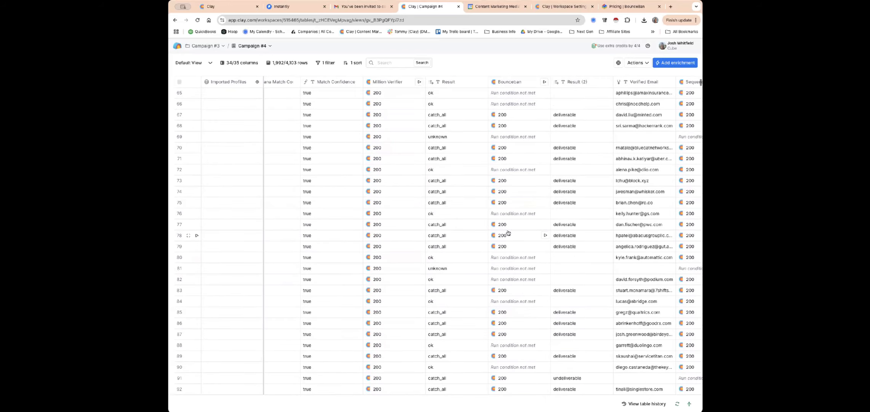
{"action": "scroll", "coordinate": [513, 212], "scroll_direction": "up", "scroll_amount": 5}
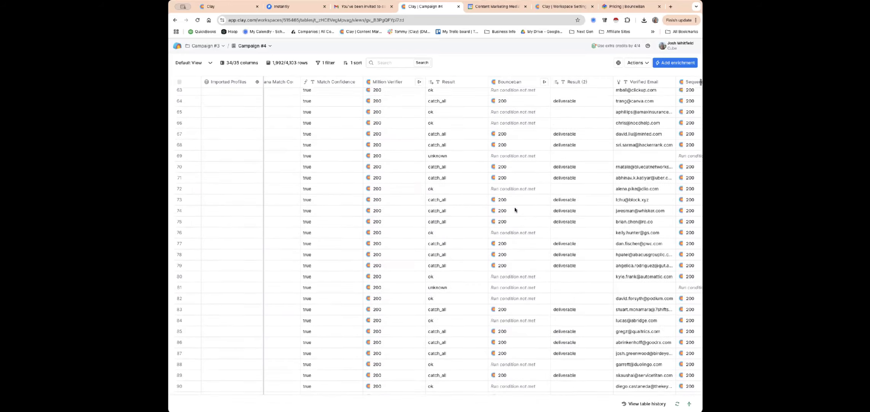
{"action": "scroll", "coordinate": [515, 210], "scroll_direction": "down", "scroll_amount": 1}
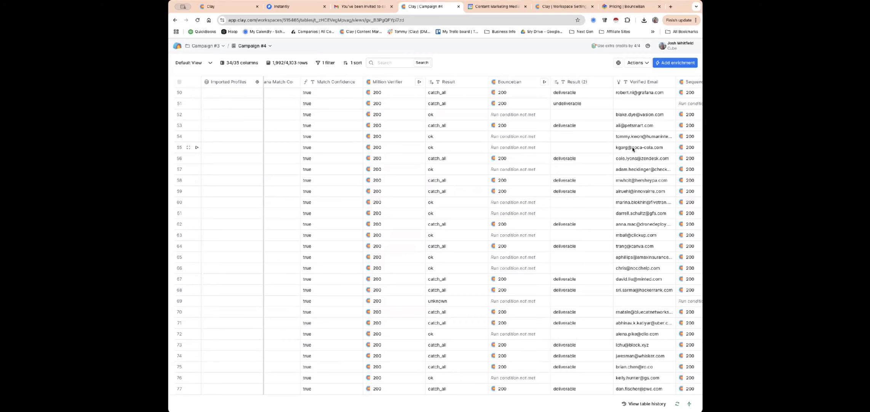
{"action": "scroll", "coordinate": [632, 149], "scroll_direction": "up", "scroll_amount": 3}
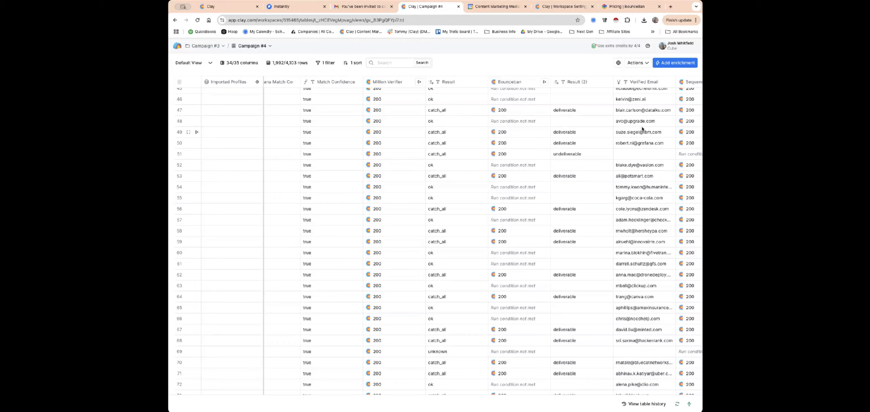
{"action": "scroll", "coordinate": [642, 128], "scroll_direction": "down", "scroll_amount": 5}
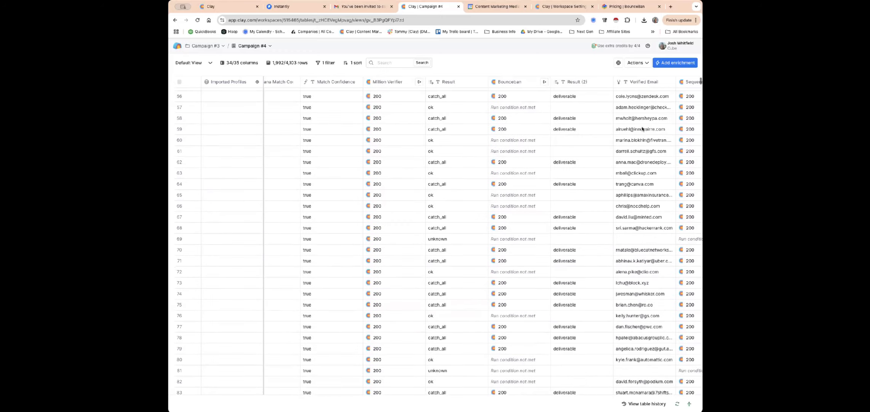
{"action": "scroll", "coordinate": [643, 128], "scroll_direction": "up", "scroll_amount": 1}
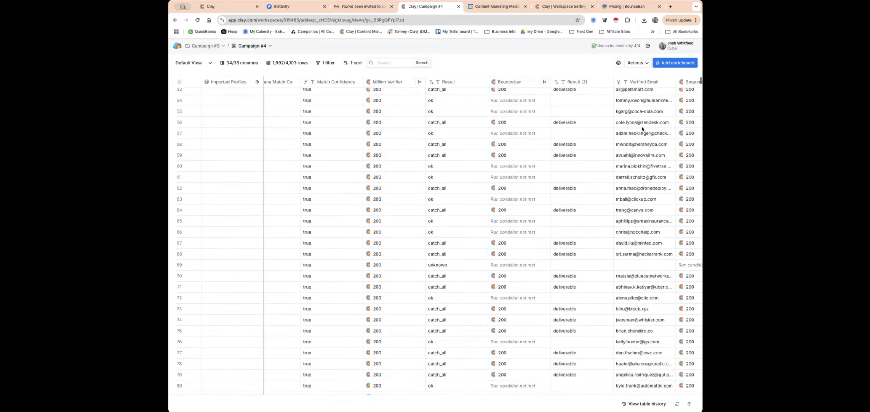
{"action": "scroll", "coordinate": [642, 129], "scroll_direction": "up", "scroll_amount": 2}
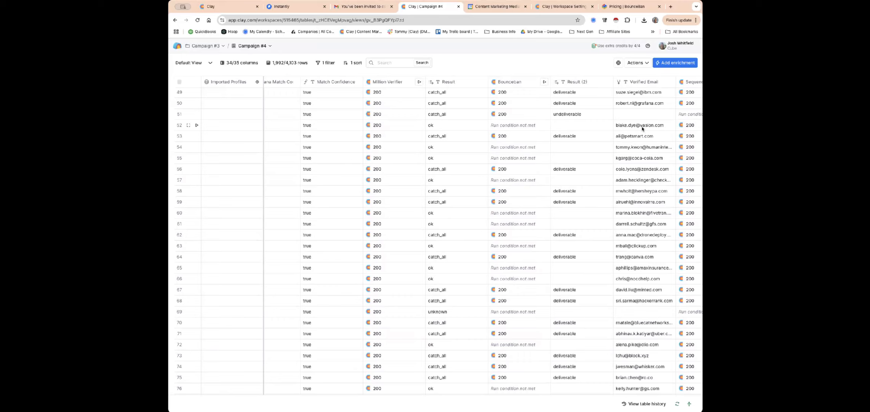
Search enrichments for 'email verif', shorten it to 'email', and close without adding one
{"action": "left_click", "coordinate": [675, 66]}
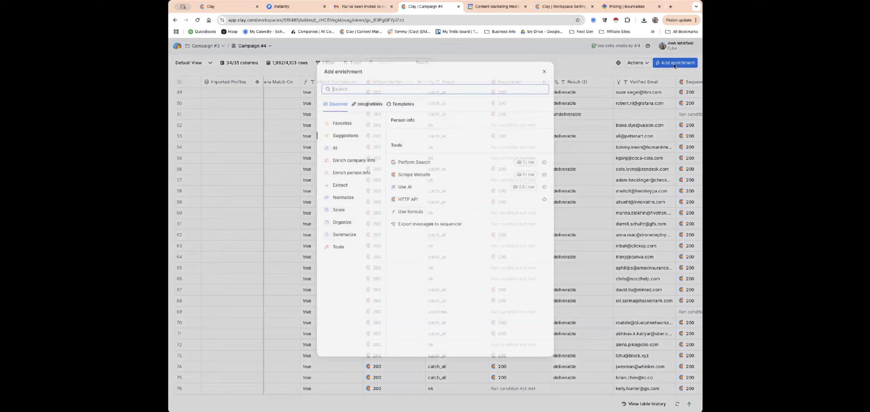
{"action": "type", "text": "email"}
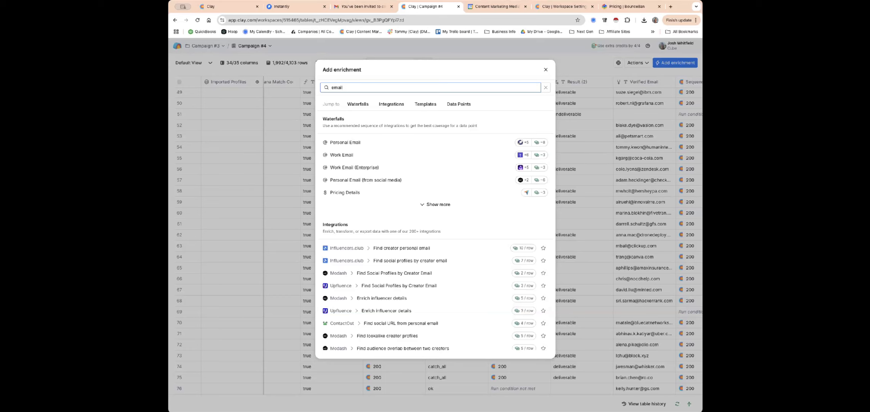
{"action": "type", "text": " verif"}
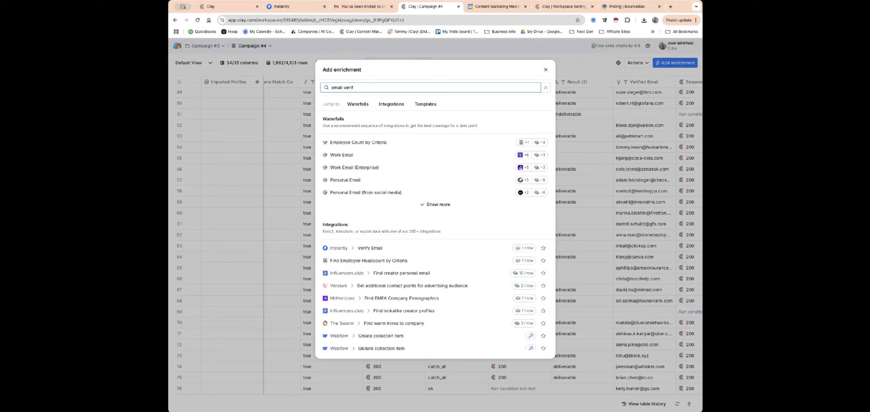
{"action": "key", "text": "BackSpace"}
{"action": "key", "text": "BackSpace"}
{"action": "key", "text": "BackSpace"}
{"action": "key", "text": "BackSpace"}
{"action": "key", "text": "BackSpace"}
{"action": "key", "text": "BackSpace"}
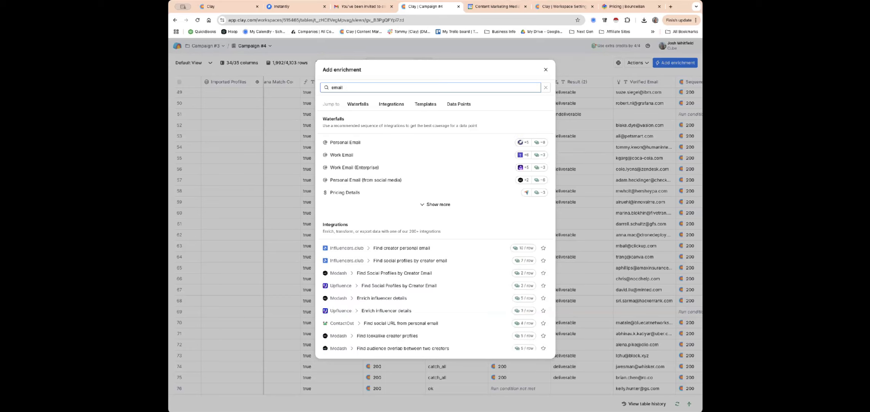
{"action": "left_click", "coordinate": [545, 69]}
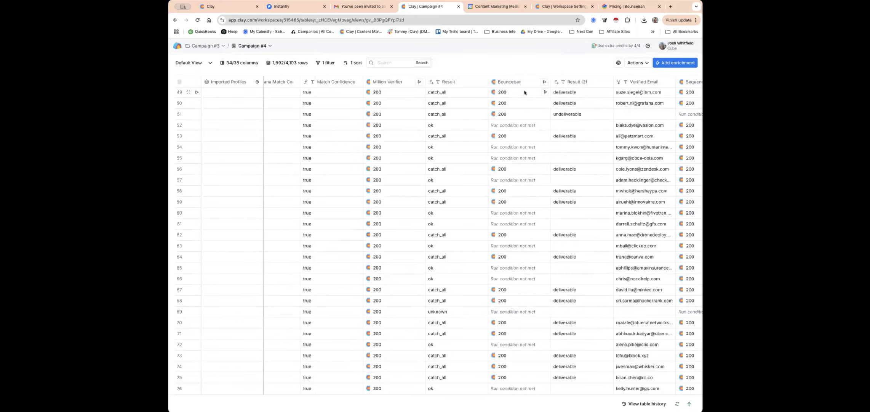
{"action": "scroll", "coordinate": [524, 92], "scroll_direction": "left", "scroll_amount": 5}
Open the ESP Check column's settings, review them, and close them again
{"action": "scroll", "coordinate": [524, 92], "scroll_direction": "left", "scroll_amount": 10}
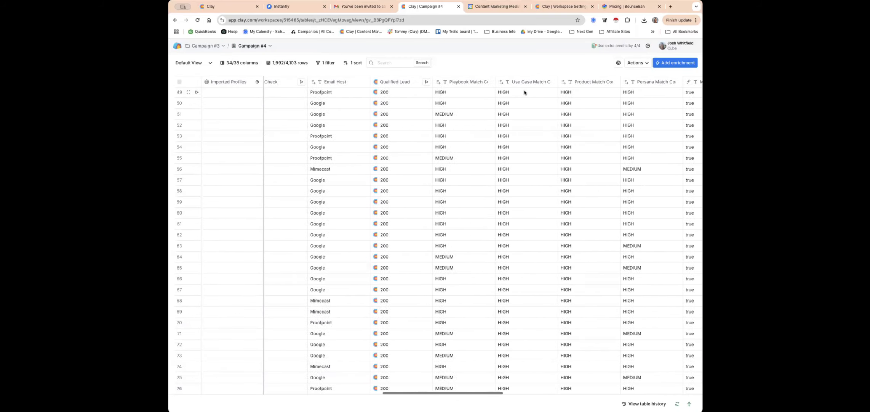
{"action": "scroll", "coordinate": [452, 86], "scroll_direction": "left", "scroll_amount": 1}
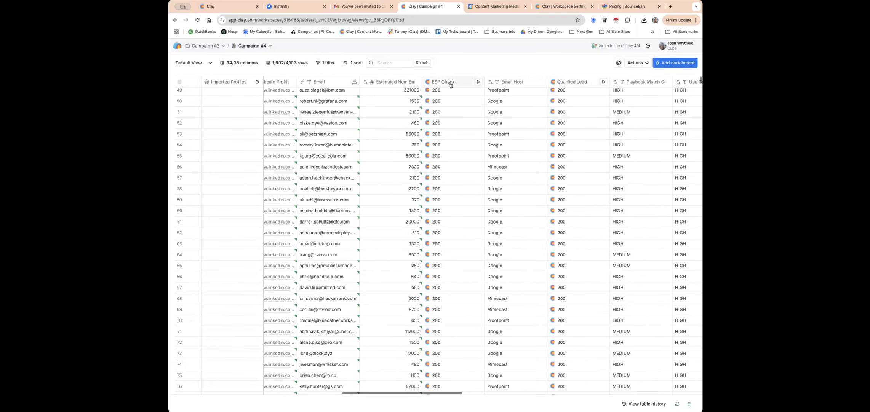
{"action": "left_click", "coordinate": [452, 84]}
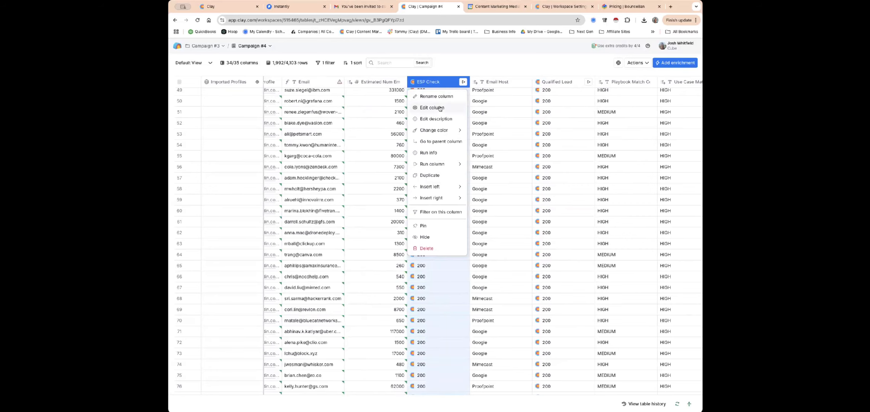
{"action": "key", "text": "Escape"}
{"action": "scroll", "coordinate": [649, 178], "scroll_direction": "down", "scroll_amount": 2}
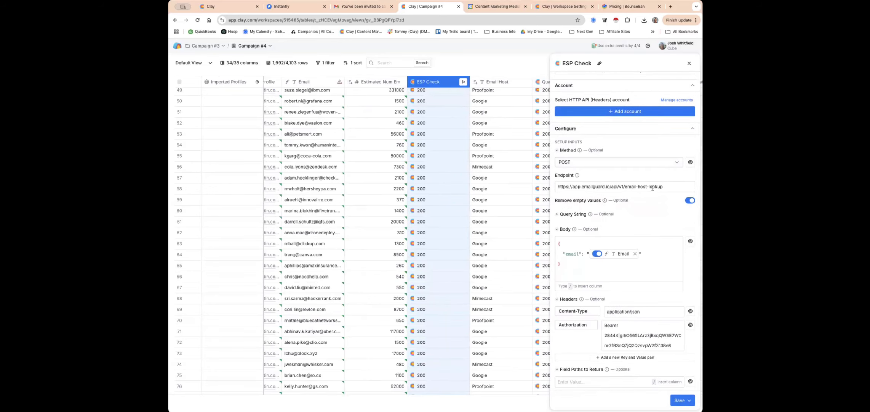
{"action": "scroll", "coordinate": [652, 188], "scroll_direction": "down", "scroll_amount": 1}
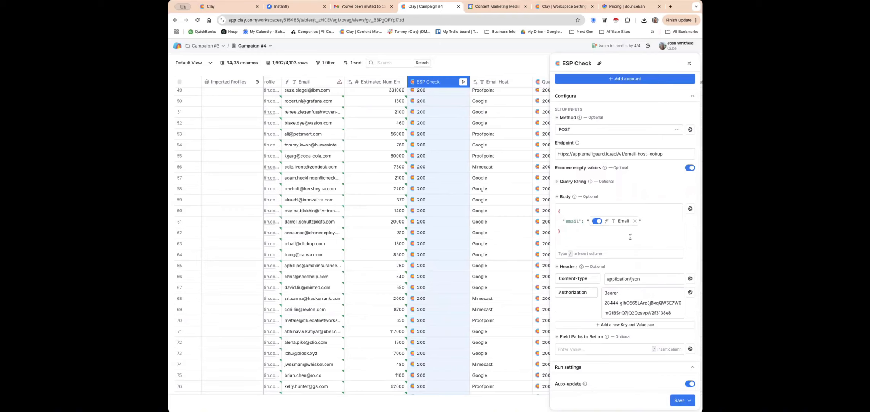
{"action": "mouse_move", "coordinate": [622, 226]}
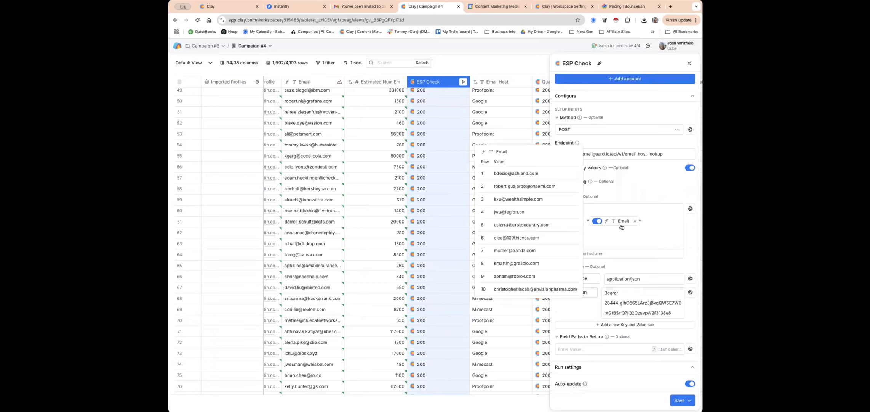
{"action": "scroll", "coordinate": [505, 127], "scroll_direction": "down", "scroll_amount": 4}
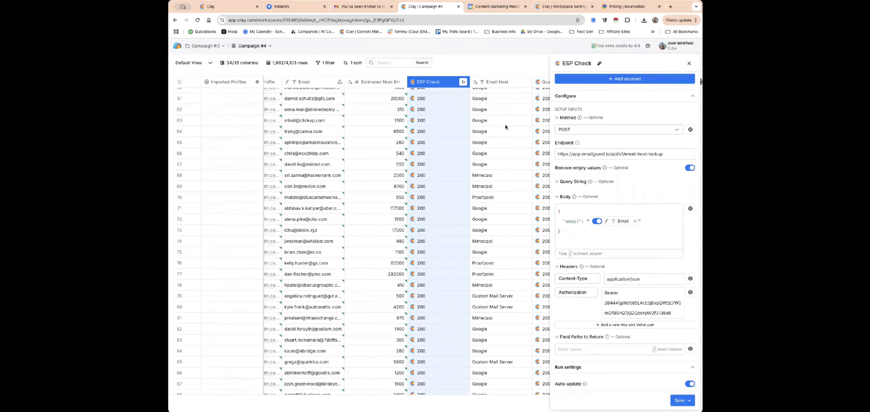
{"action": "scroll", "coordinate": [505, 127], "scroll_direction": "down", "scroll_amount": 3}
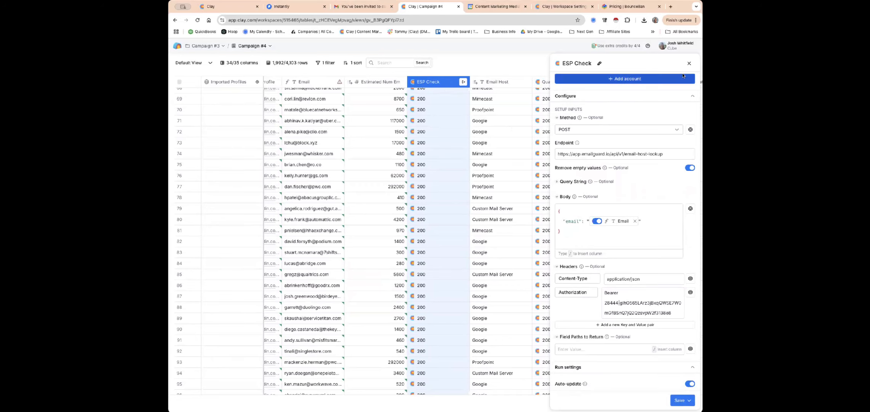
{"action": "left_click", "coordinate": [690, 64]}
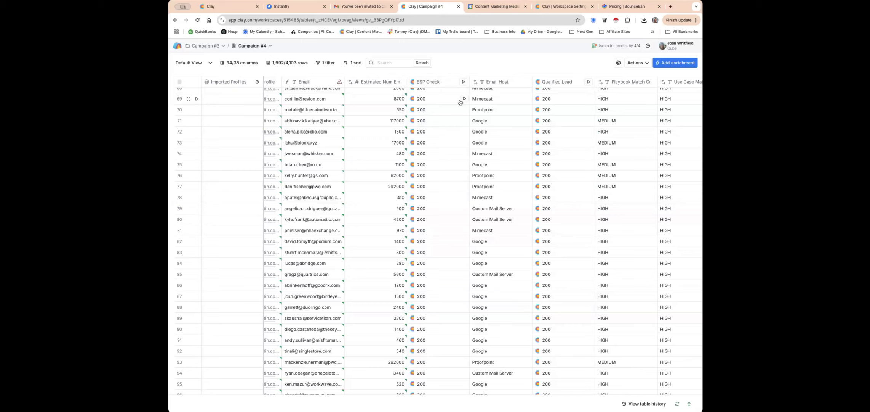
{"action": "left_click", "coordinate": [439, 83]}
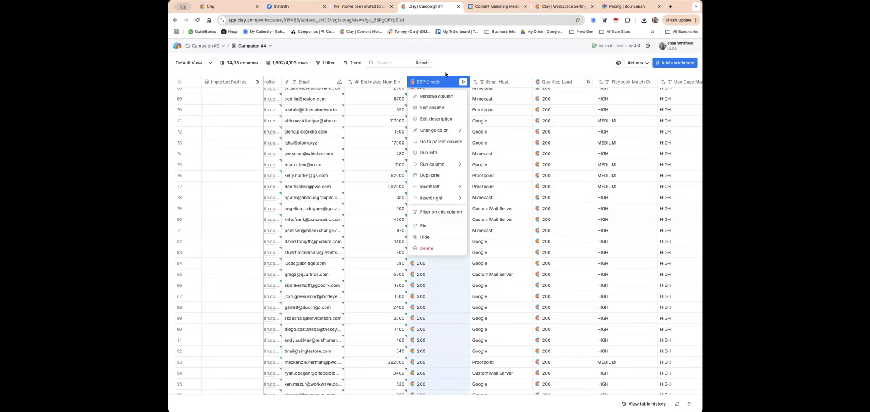
{"action": "left_click", "coordinate": [493, 57]}
Load the Clay workspace home from the Gmail invite tab and close the Content Marketing Media tab
{"action": "left_click", "coordinate": [354, 7]}
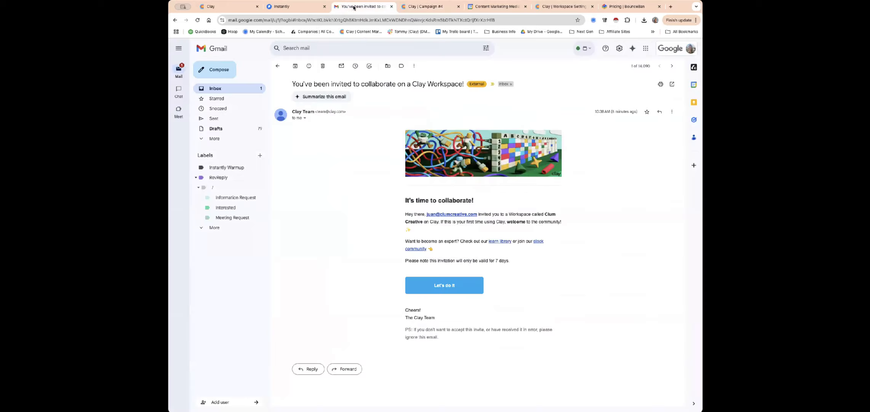
{"action": "left_click", "coordinate": [372, 32]}
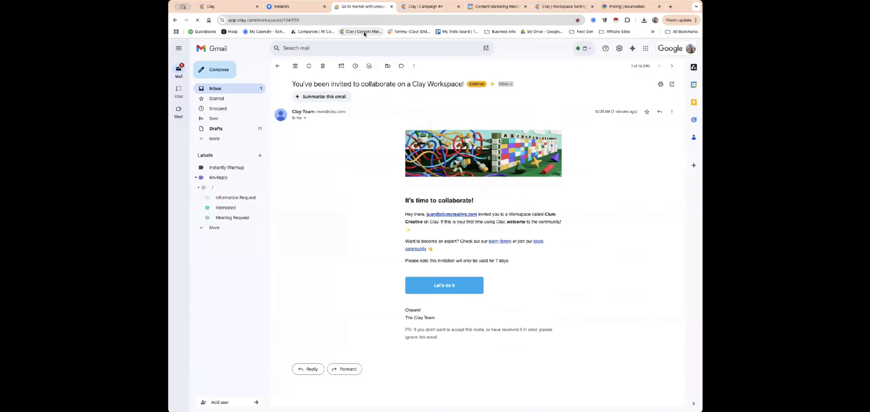
{"action": "left_click", "coordinate": [525, 7]}
Close the Workspace Settings and Pricing BounceBan tabs and switch to the Clum Creative workspace
{"action": "left_click", "coordinate": [525, 6]}
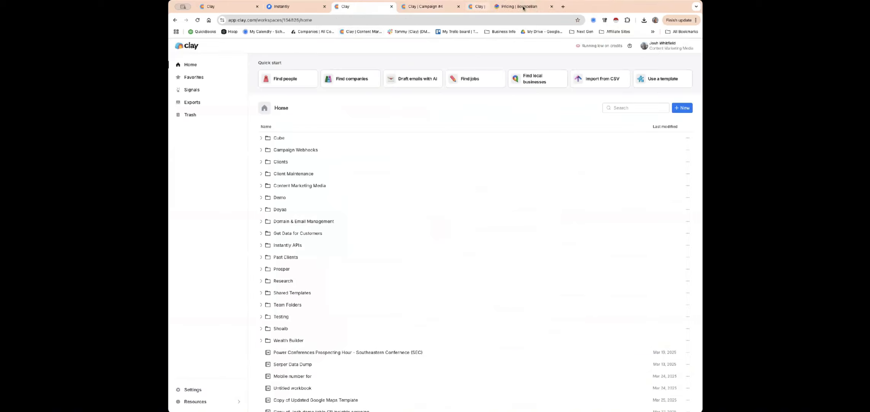
{"action": "left_click", "coordinate": [525, 6]}
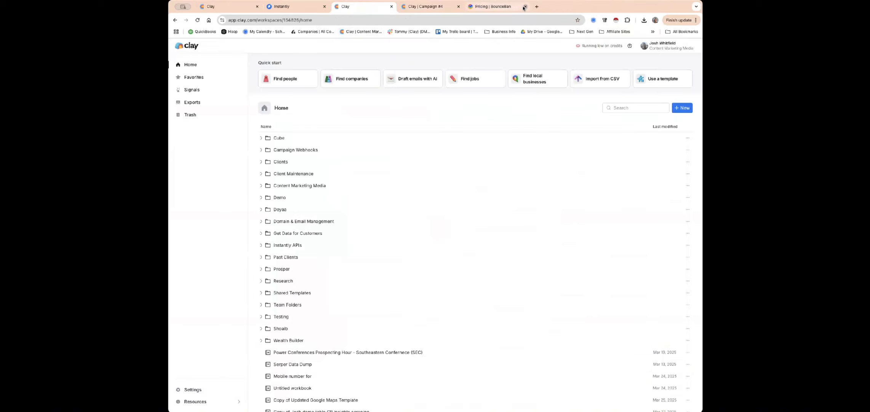
{"action": "left_click", "coordinate": [663, 50]}
{"action": "left_click", "coordinate": [632, 134]}
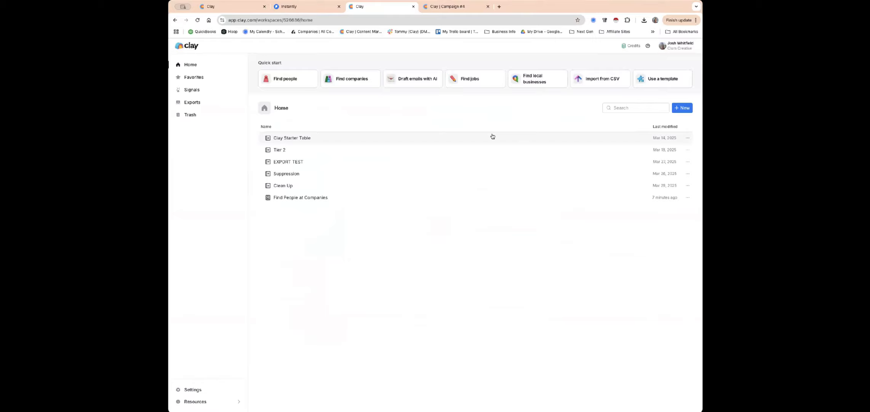
Open the empty Find People at Companies table and scroll to its Million Verifier column
{"action": "left_click", "coordinate": [419, 197]}
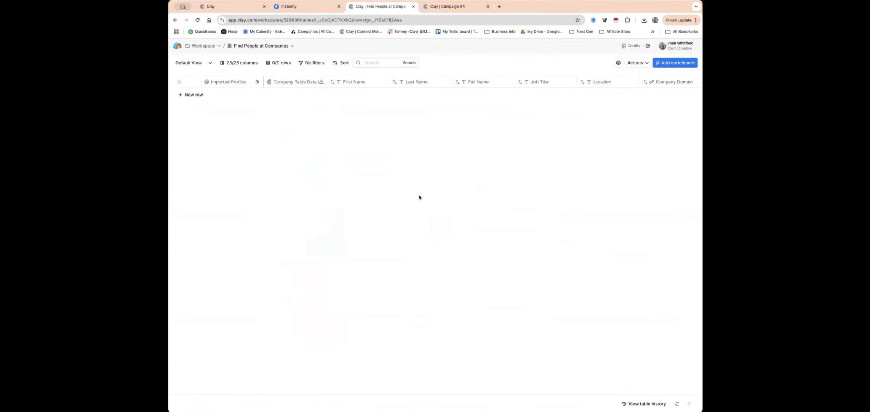
{"action": "left_click", "coordinate": [451, 6]}
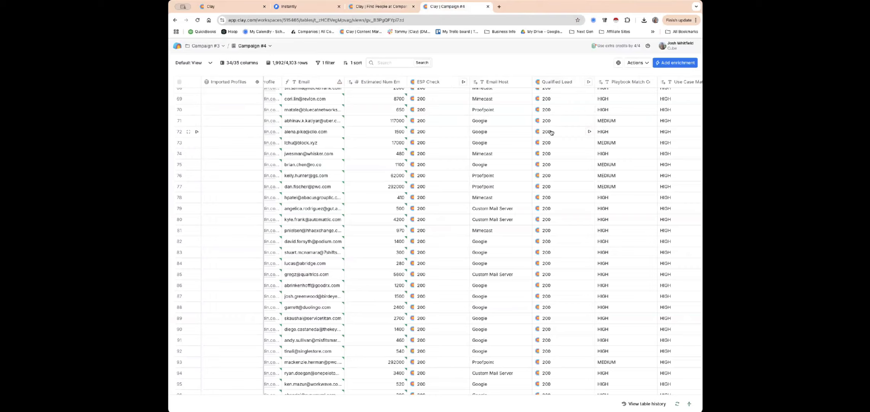
{"action": "left_click", "coordinate": [369, 8]}
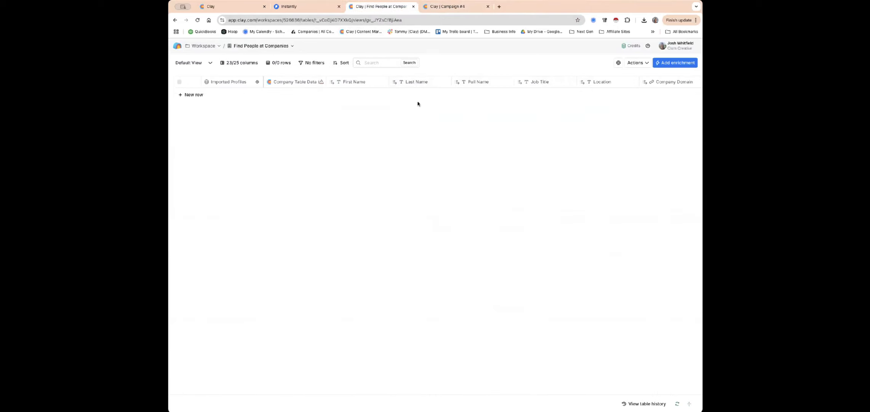
{"action": "scroll", "coordinate": [533, 86], "scroll_direction": "right", "scroll_amount": 8}
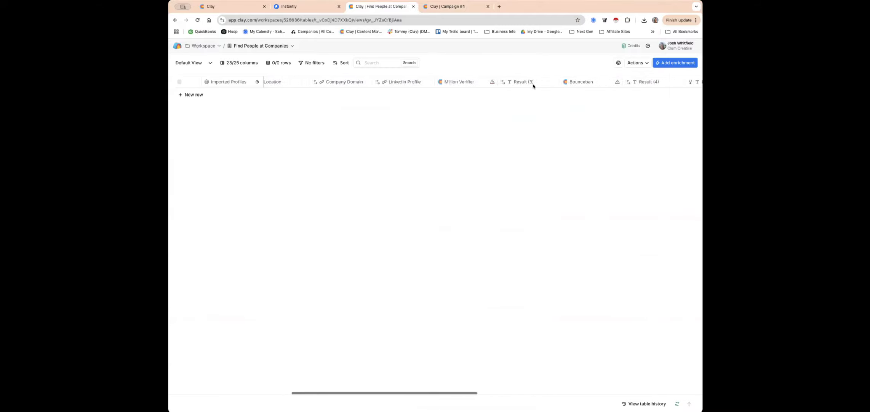
{"action": "scroll", "coordinate": [533, 86], "scroll_direction": "right", "scroll_amount": 2}
{"action": "scroll", "coordinate": [533, 87], "scroll_direction": "left", "scroll_amount": 2}
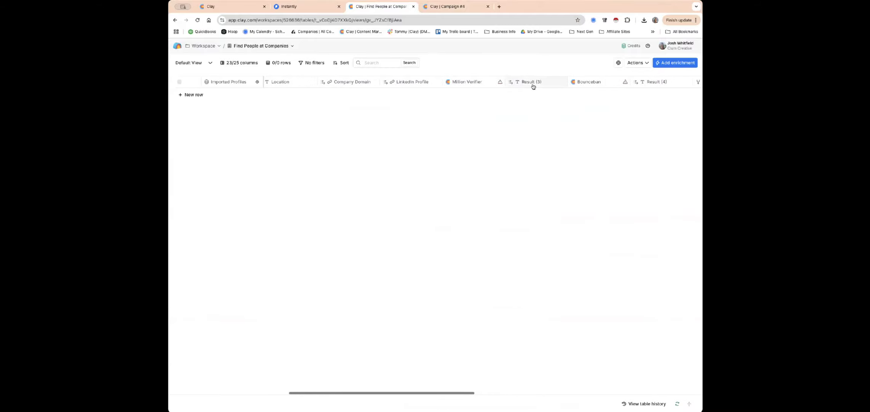
{"action": "scroll", "coordinate": [507, 84], "scroll_direction": "left", "scroll_amount": 1}
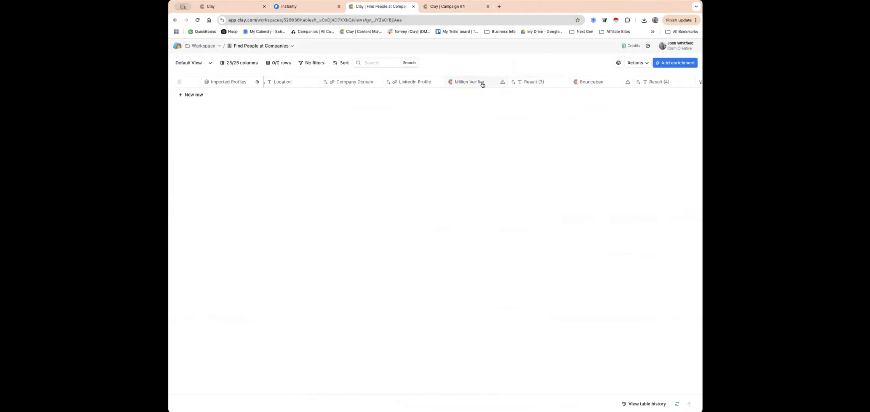
Open the Million Verifier column settings in the Find People at Companies table
{"action": "left_click", "coordinate": [482, 84]}
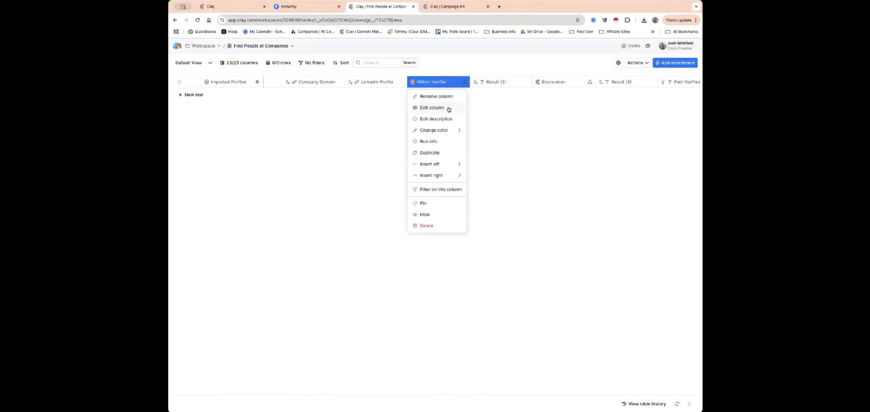
{"action": "left_click", "coordinate": [433, 108]}
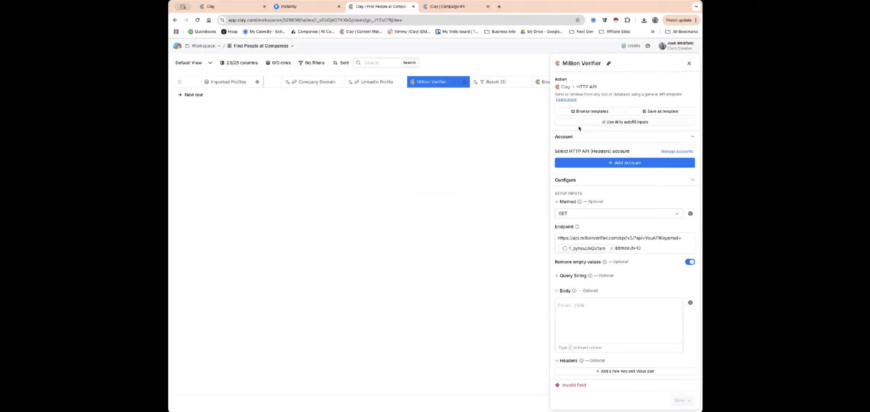
{"action": "scroll", "coordinate": [616, 138], "scroll_direction": "down", "scroll_amount": 5}
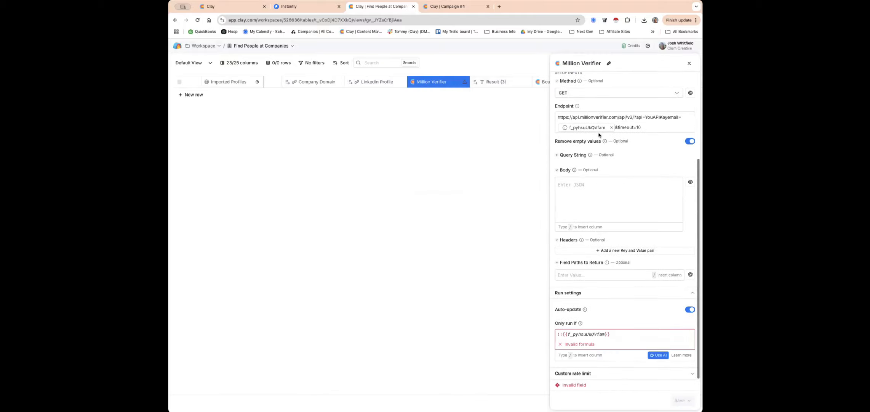
In the Campaign #4 table, open the Million Verifier column's settings for comparison
{"action": "left_click", "coordinate": [458, 6]}
{"action": "scroll", "coordinate": [455, 93], "scroll_direction": "left", "scroll_amount": 2}
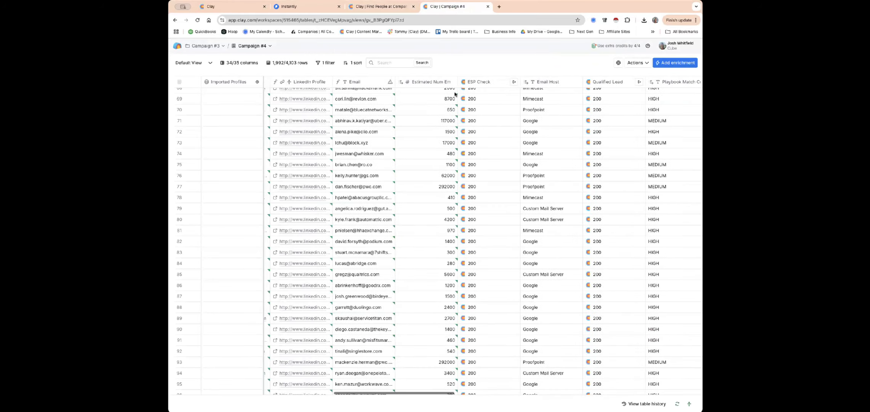
{"action": "scroll", "coordinate": [455, 93], "scroll_direction": "right", "scroll_amount": 6}
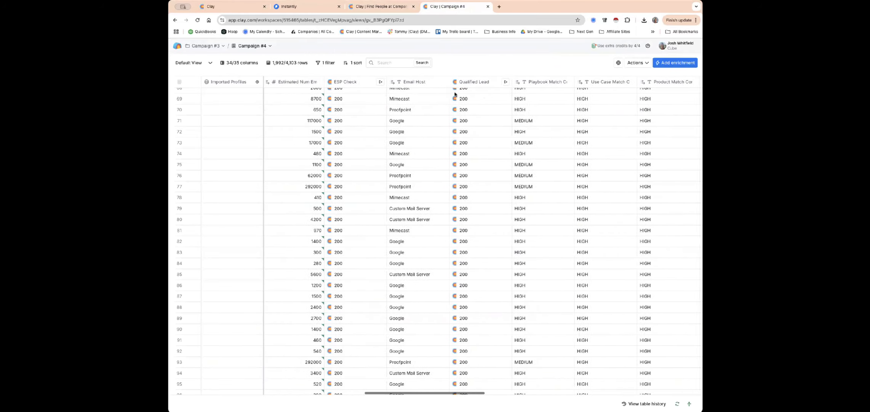
{"action": "scroll", "coordinate": [454, 93], "scroll_direction": "right", "scroll_amount": 5}
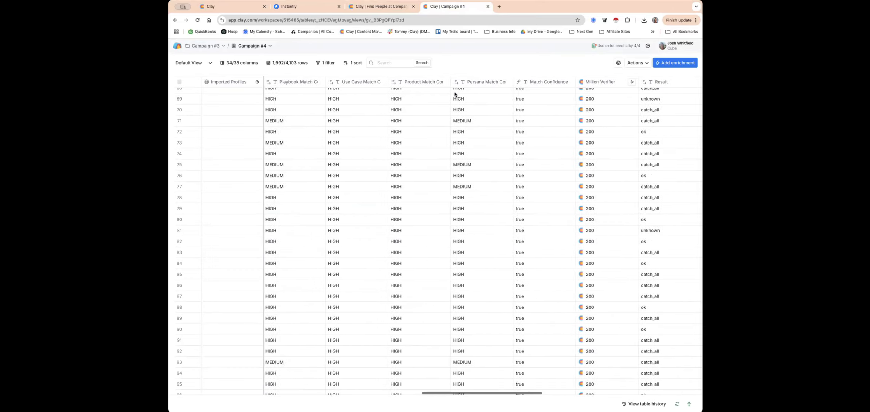
{"action": "scroll", "coordinate": [495, 87], "scroll_direction": "right", "scroll_amount": 1}
{"action": "left_click", "coordinate": [526, 82]}
{"action": "scroll", "coordinate": [476, 103], "scroll_direction": "right", "scroll_amount": 2}
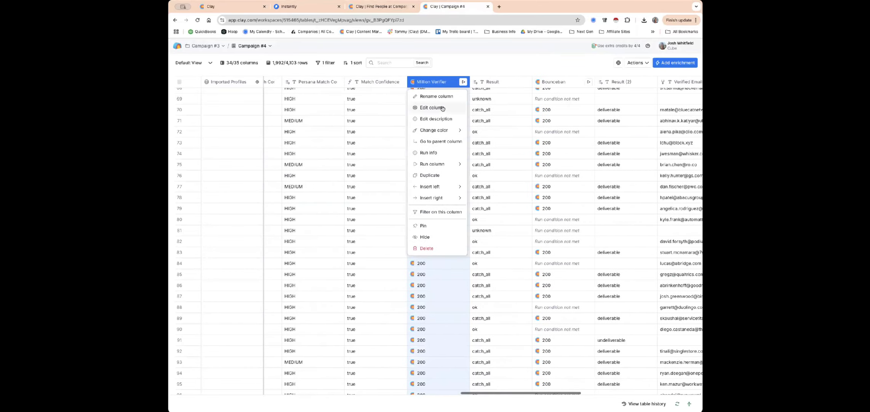
{"action": "left_click", "coordinate": [452, 110]}
{"action": "scroll", "coordinate": [664, 286], "scroll_direction": "down", "scroll_amount": 5}
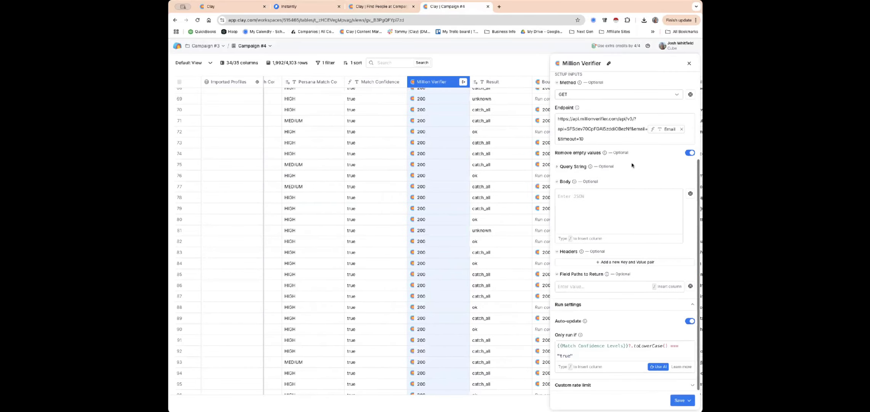
{"action": "scroll", "coordinate": [654, 269], "scroll_direction": "up", "scroll_amount": 2}
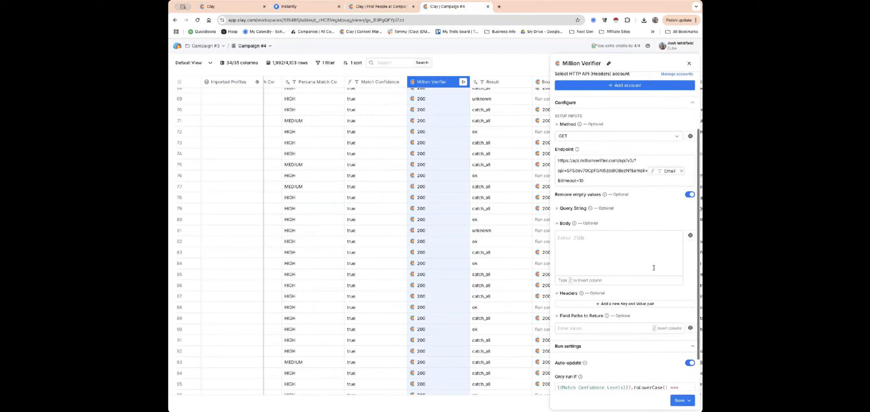
Select the Campaign #4 endpoint URL, then just its API key portion
{"action": "mouse_move", "coordinate": [606, 194]}
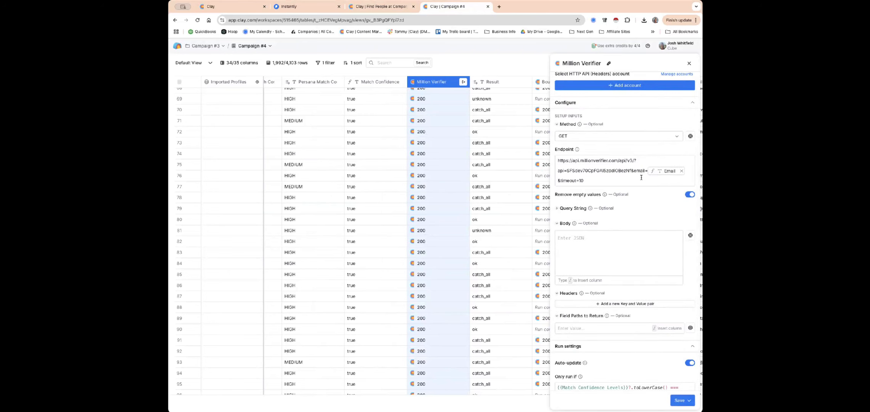
{"action": "left_click_drag", "start_coordinate": [625, 181], "coordinate": [555, 174]}
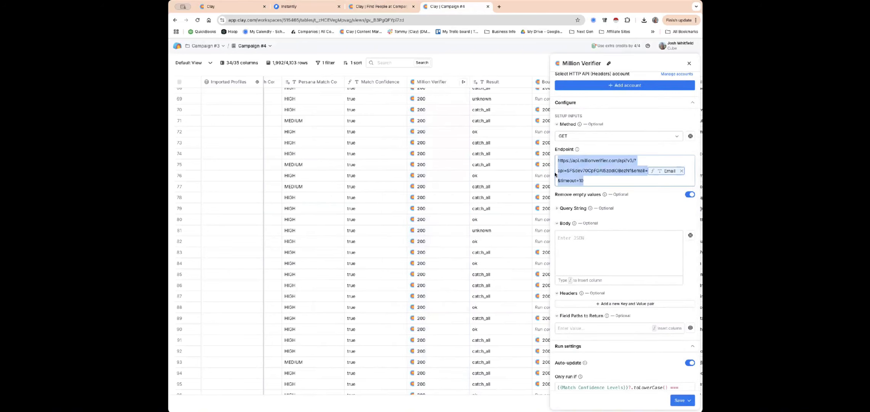
{"action": "left_click", "coordinate": [383, 6]}
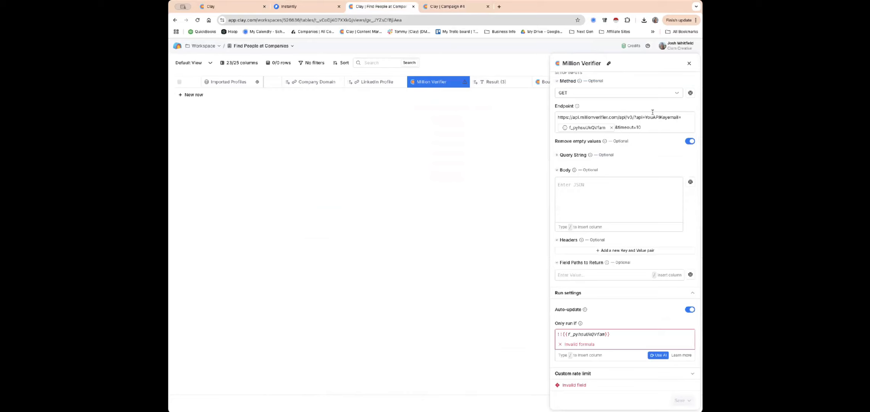
{"action": "left_click", "coordinate": [446, 7]}
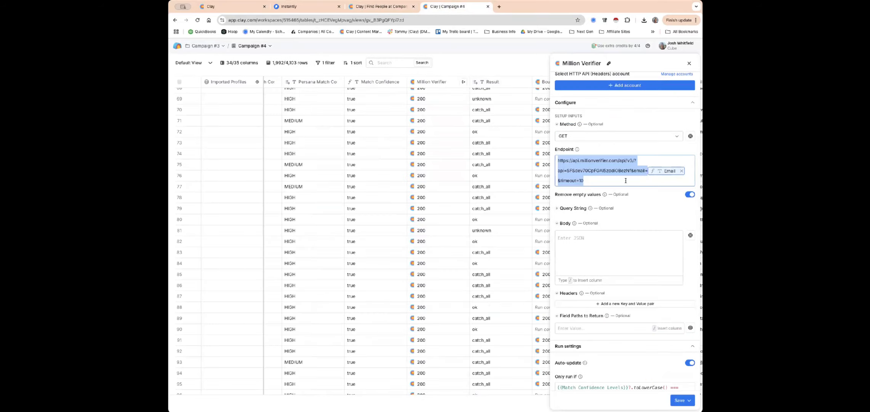
{"action": "left_click", "coordinate": [642, 174]}
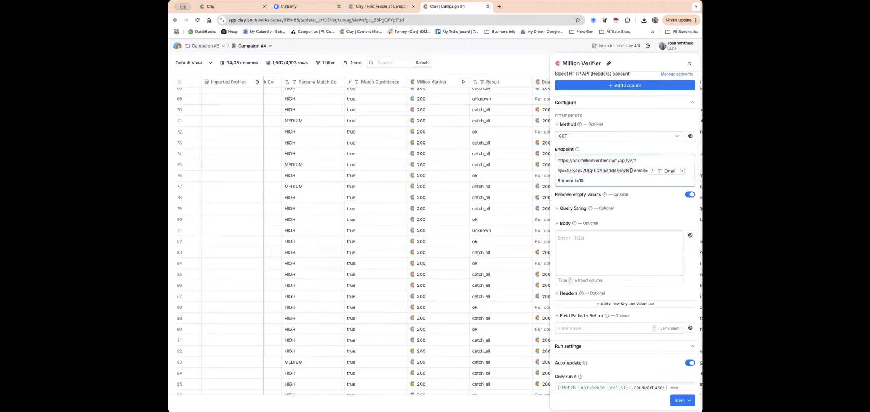
{"action": "left_click_drag", "start_coordinate": [631, 170], "coordinate": [567, 170]}
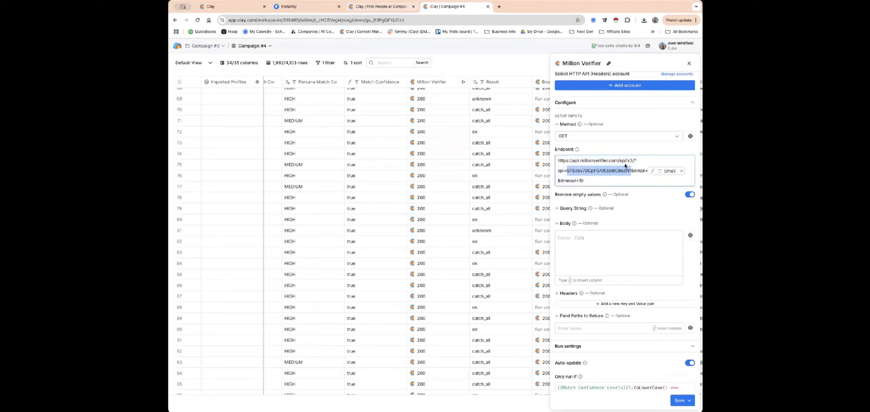
Paste the real API key over the placeholder, then delete the whole Find People endpoint
{"action": "scroll", "coordinate": [635, 154], "scroll_direction": "up", "scroll_amount": 2}
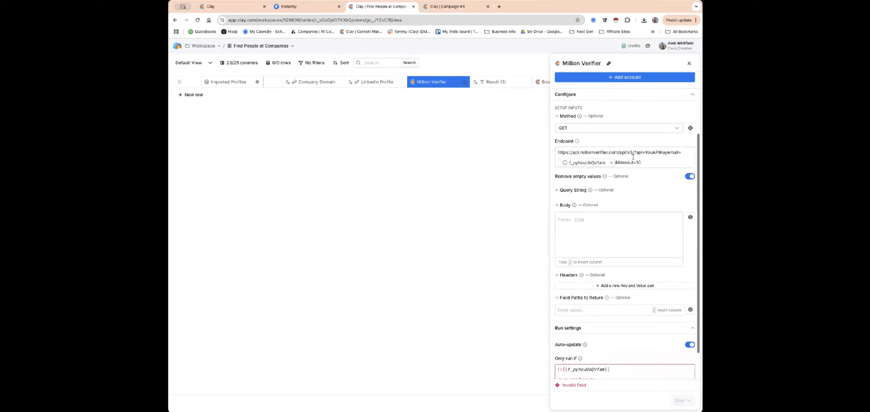
{"action": "scroll", "coordinate": [633, 157], "scroll_direction": "up", "scroll_amount": 2}
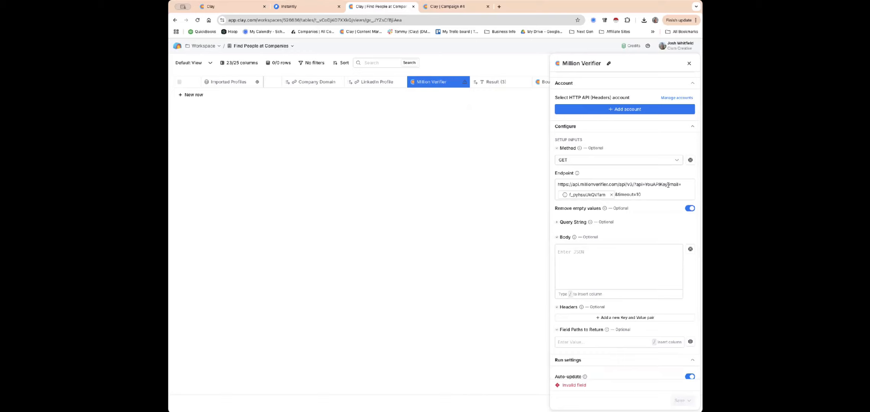
{"action": "left_click_drag", "start_coordinate": [668, 184], "coordinate": [646, 185]}
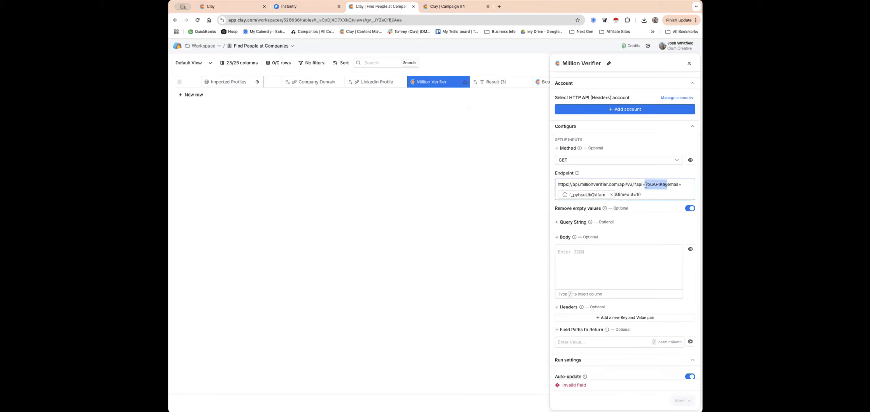
{"action": "key", "text": "ctrl+v"}
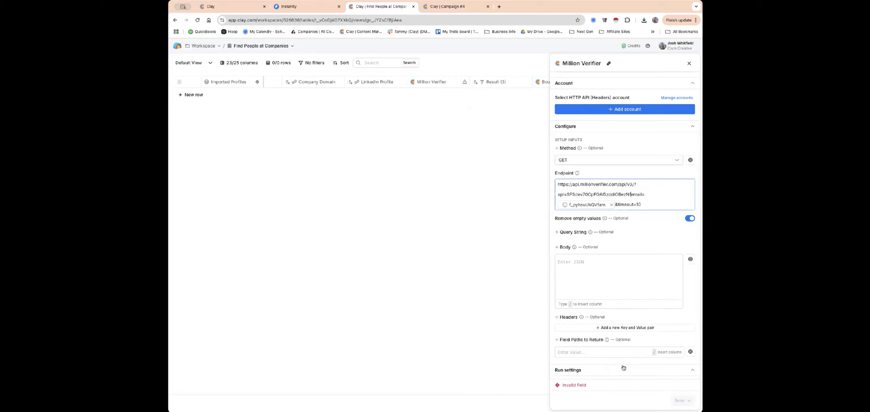
{"action": "left_click", "coordinate": [611, 204]}
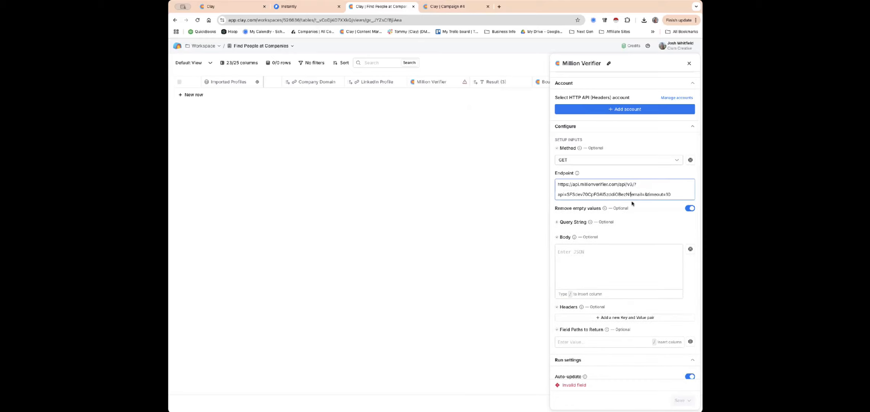
{"action": "left_click_drag", "start_coordinate": [678, 194], "coordinate": [535, 183]}
{"action": "key", "text": "BackSpace"}
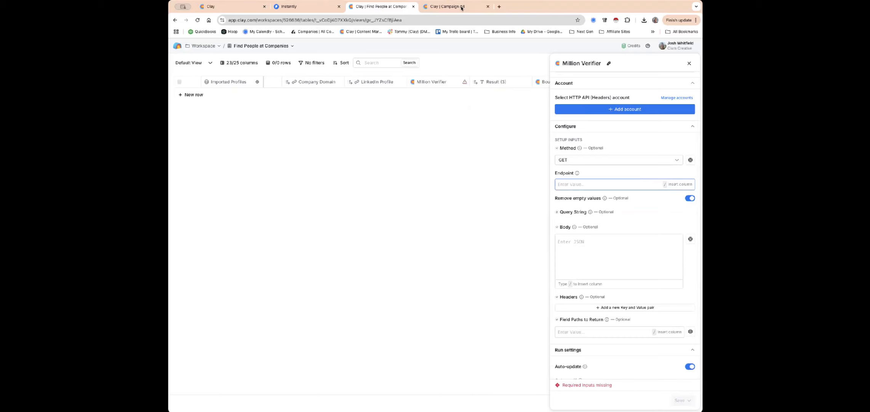
Copy the full Campaign #4 endpoint and paste it into the empty Find People at Companies field
{"action": "left_click", "coordinate": [462, 11]}
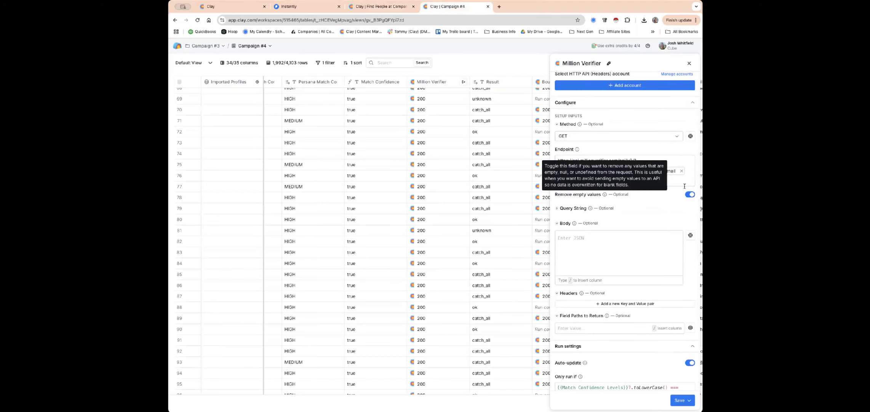
{"action": "left_click", "coordinate": [590, 182]}
{"action": "key", "text": "ctrl+a"}
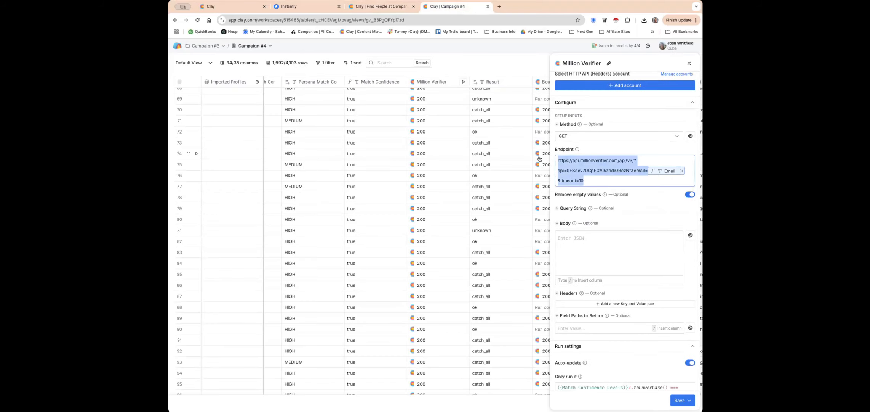
{"action": "left_click", "coordinate": [396, 8]}
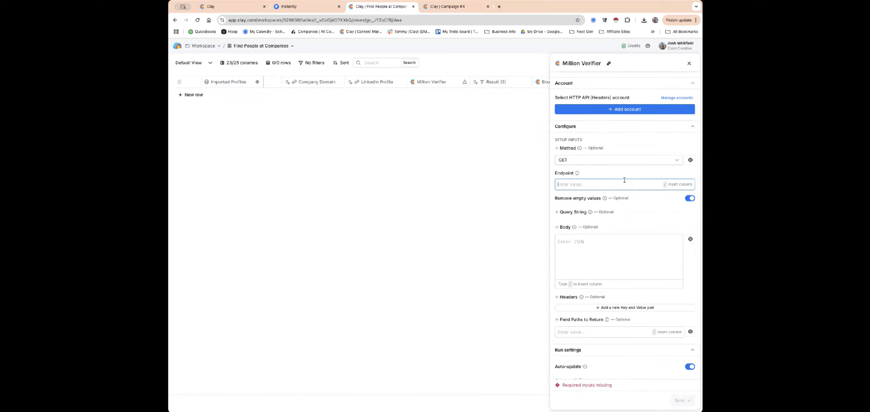
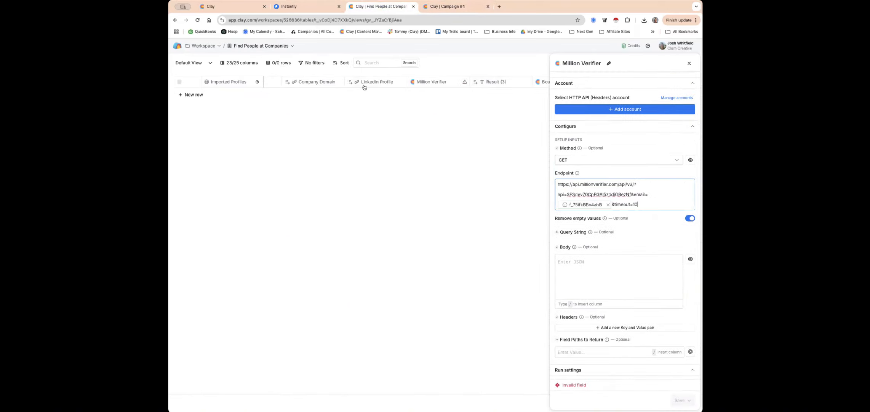
Close the Million Verifier settings panel in Find People at Companies
{"action": "scroll", "coordinate": [364, 88], "scroll_direction": "left", "scroll_amount": 10}
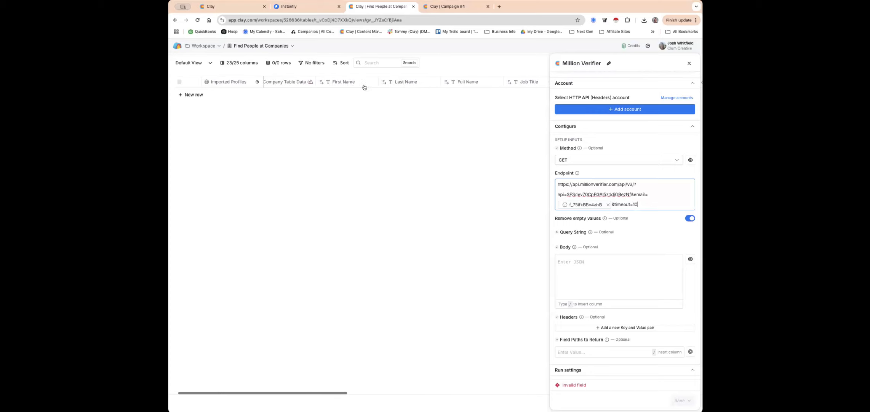
{"action": "scroll", "coordinate": [364, 87], "scroll_direction": "right", "scroll_amount": 5}
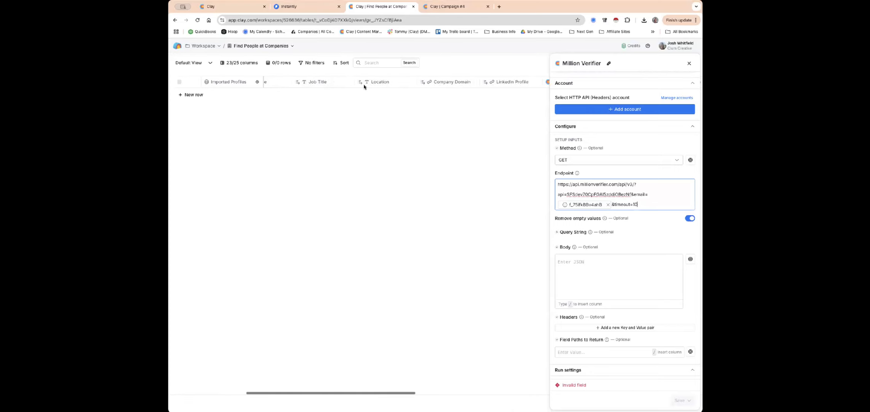
{"action": "scroll", "coordinate": [364, 88], "scroll_direction": "right", "scroll_amount": 5}
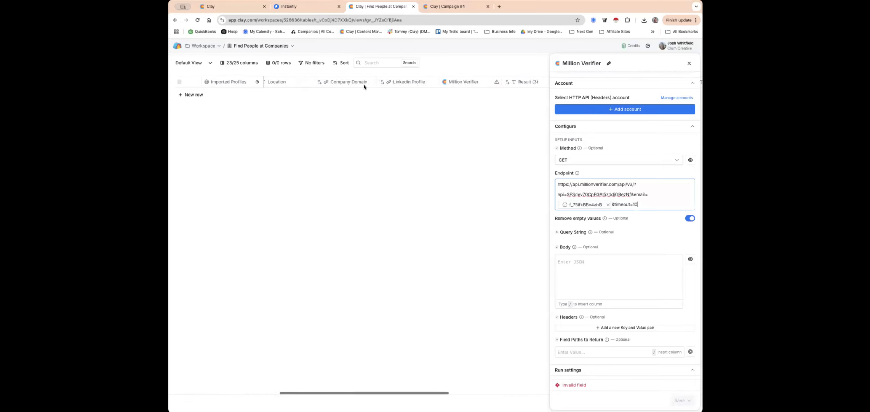
{"action": "scroll", "coordinate": [364, 87], "scroll_direction": "left", "scroll_amount": 10}
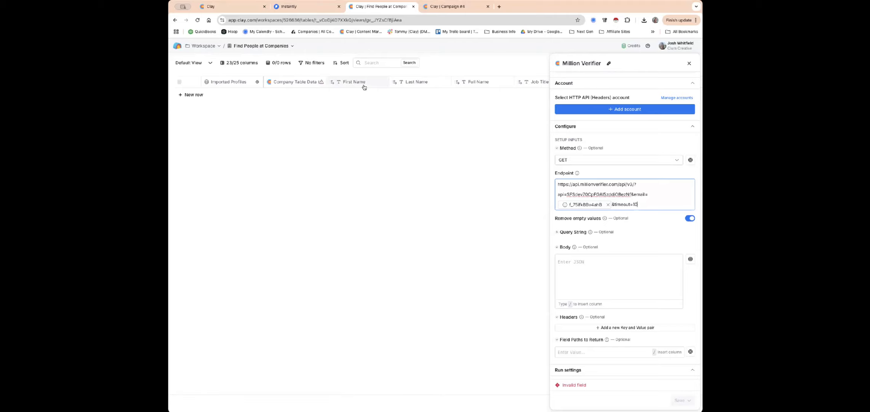
{"action": "left_click", "coordinate": [689, 63]}
{"action": "scroll", "coordinate": [601, 82], "scroll_direction": "right", "scroll_amount": 10}
{"action": "scroll", "coordinate": [599, 84], "scroll_direction": "right", "scroll_amount": 10}
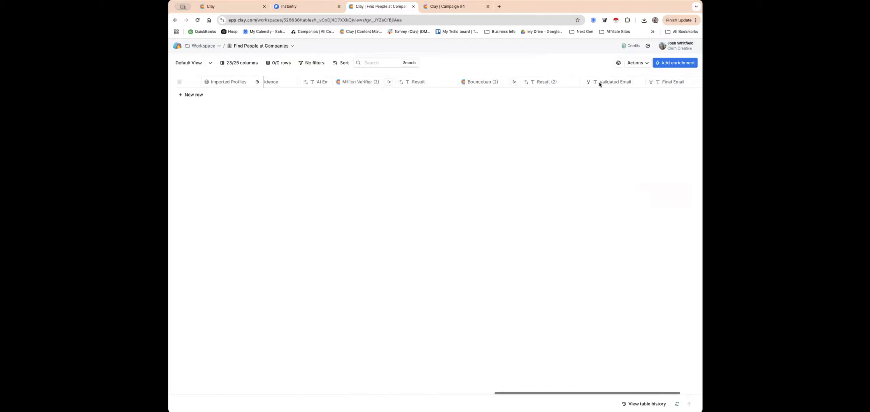
{"action": "scroll", "coordinate": [600, 83], "scroll_direction": "left", "scroll_amount": 10}
{"action": "scroll", "coordinate": [599, 83], "scroll_direction": "left", "scroll_amount": 10}
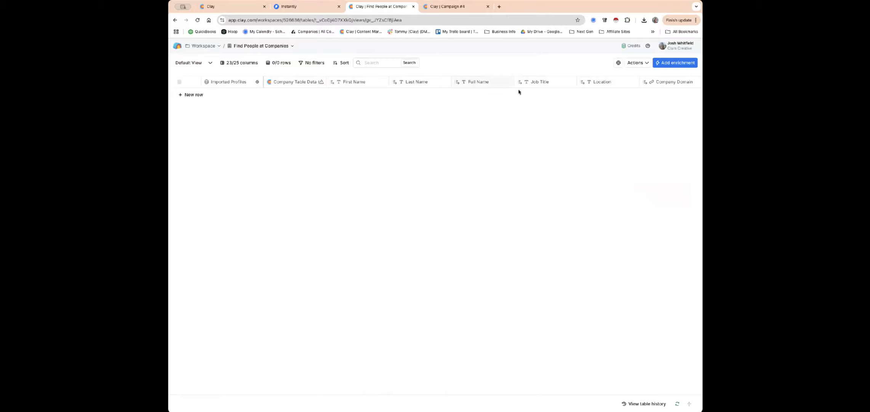
Open the '23/25 columns' list and scroll through the table's columns
{"action": "left_click", "coordinate": [238, 66]}
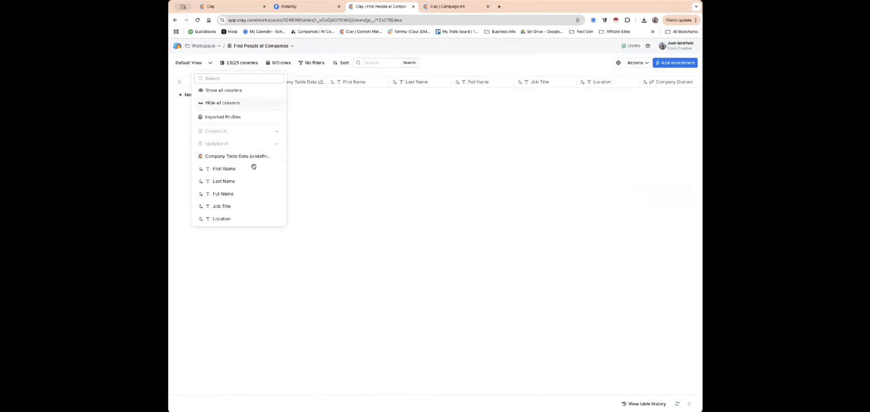
{"action": "scroll", "coordinate": [253, 166], "scroll_direction": "down", "scroll_amount": 10}
{"action": "scroll", "coordinate": [254, 166], "scroll_direction": "down", "scroll_amount": 1}
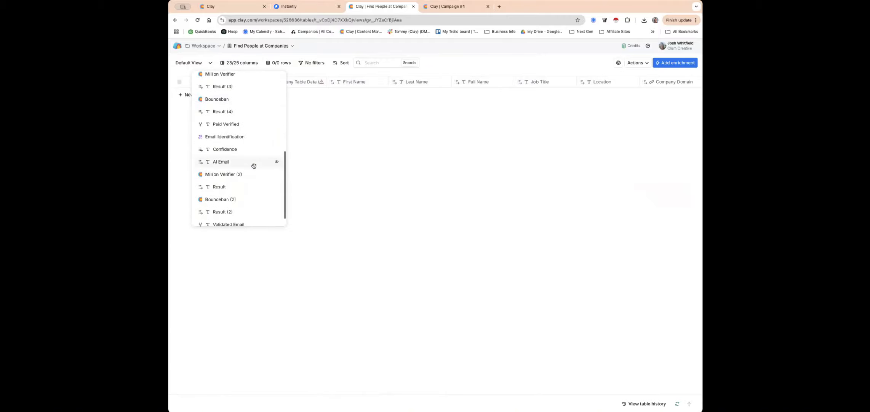
{"action": "scroll", "coordinate": [254, 166], "scroll_direction": "down", "scroll_amount": 1}
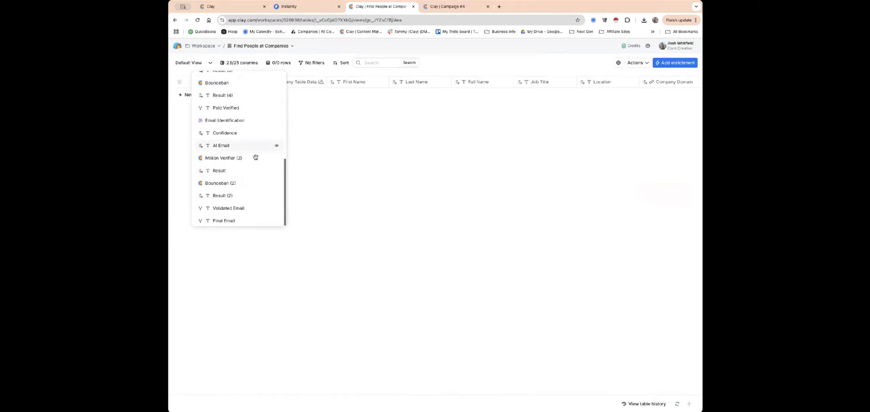
{"action": "scroll", "coordinate": [258, 157], "scroll_direction": "up", "scroll_amount": 10}
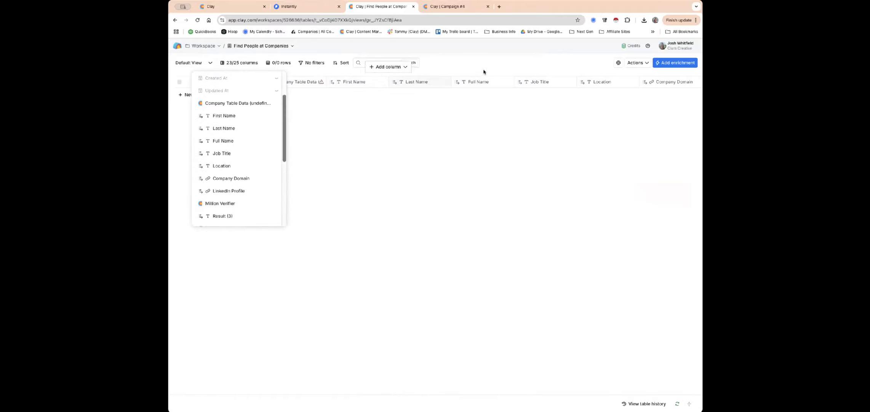
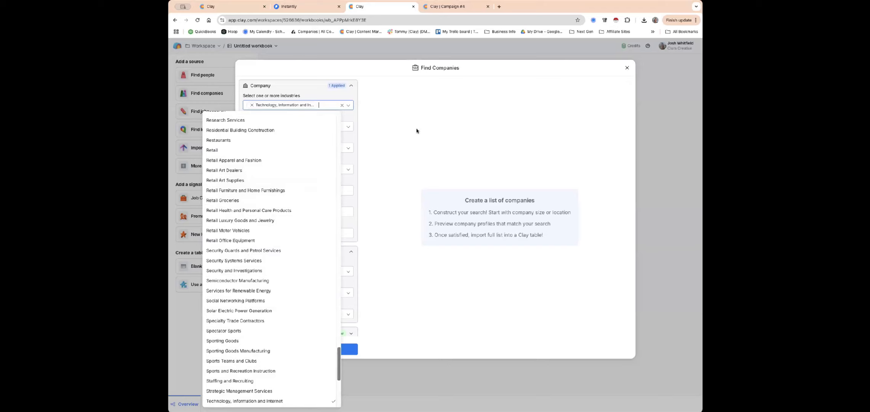
Restrict the company search to 51-200 employees located in the United States
{"action": "left_click", "coordinate": [418, 130]}
{"action": "left_click", "coordinate": [271, 148]}
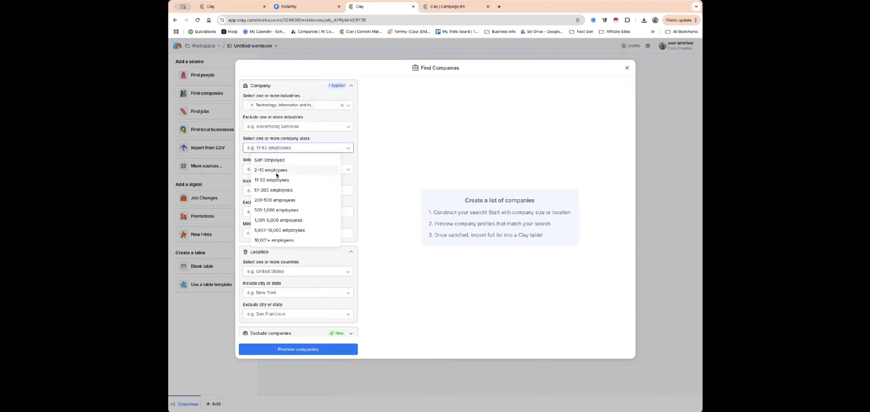
{"action": "left_click", "coordinate": [274, 190]}
{"action": "left_click", "coordinate": [409, 164]}
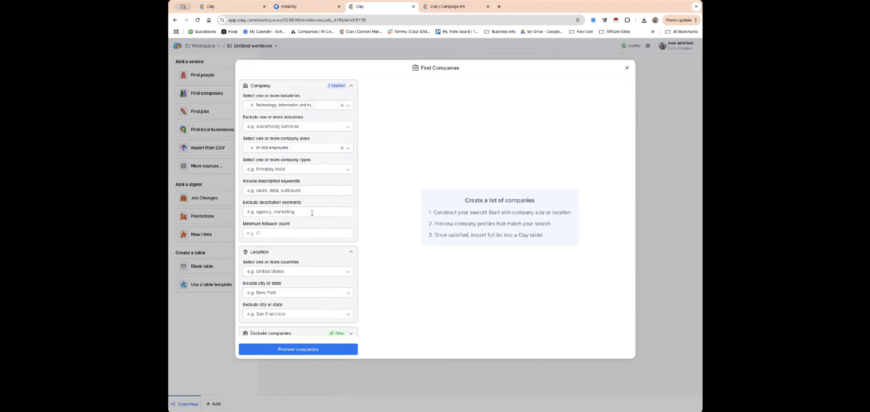
{"action": "scroll", "coordinate": [311, 216], "scroll_direction": "down", "scroll_amount": 3}
{"action": "left_click", "coordinate": [311, 216]}
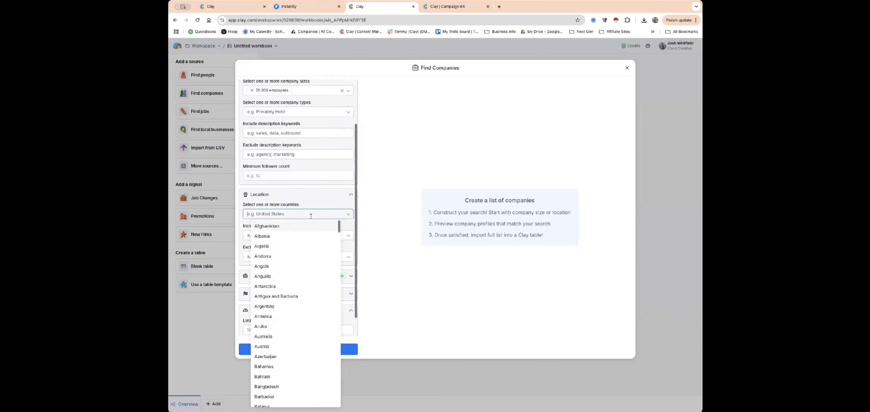
{"action": "type", "text": "Unit"}
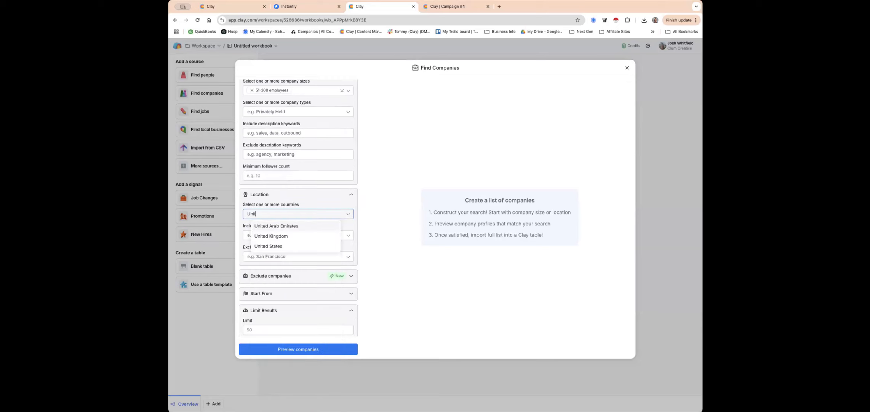
{"action": "left_click", "coordinate": [298, 245]}
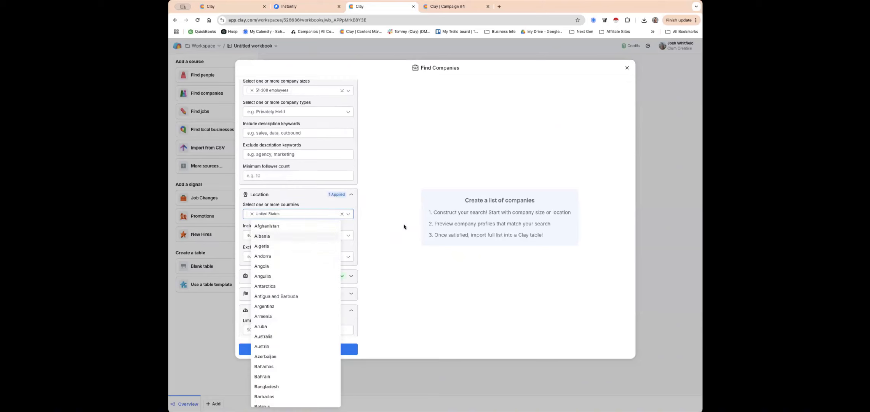
{"action": "left_click", "coordinate": [386, 247]}
Cap the company search at 50 results
{"action": "left_click", "coordinate": [284, 330]}
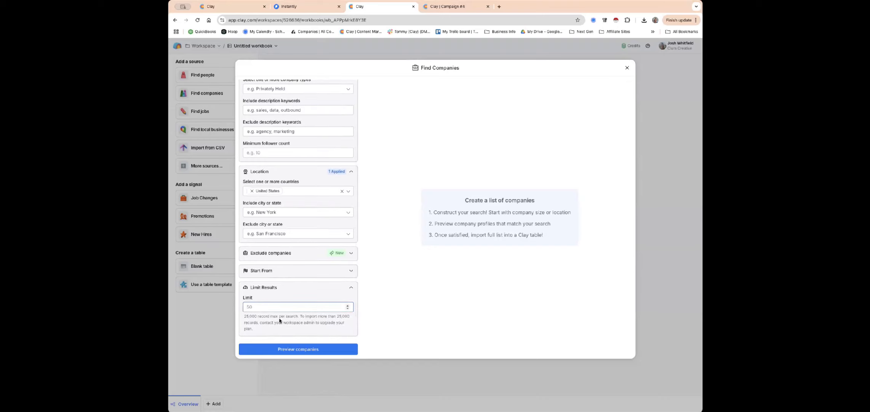
{"action": "type", "text": "50"}
{"action": "scroll", "coordinate": [282, 318], "scroll_direction": "up", "scroll_amount": 3}
{"action": "scroll", "coordinate": [285, 324], "scroll_direction": "down", "scroll_amount": 3}
{"action": "scroll", "coordinate": [305, 295], "scroll_direction": "up", "scroll_amount": 3}
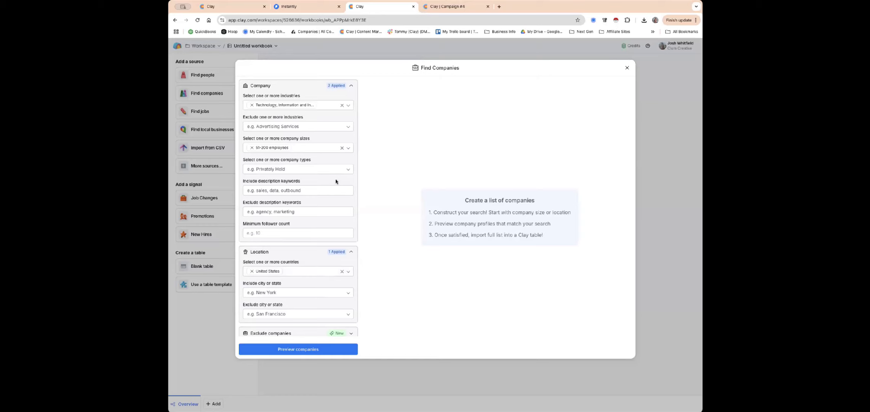
{"action": "scroll", "coordinate": [334, 181], "scroll_direction": "down", "scroll_amount": 3}
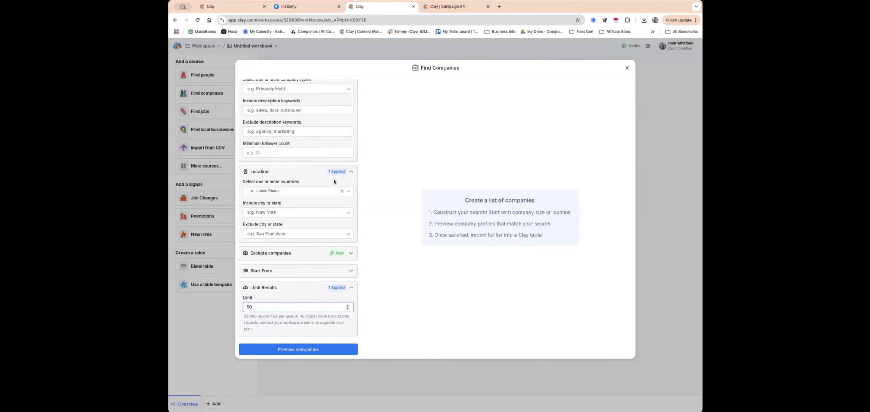
Check the exclude and start-from options, then preview the matching companies
{"action": "left_click", "coordinate": [353, 253]}
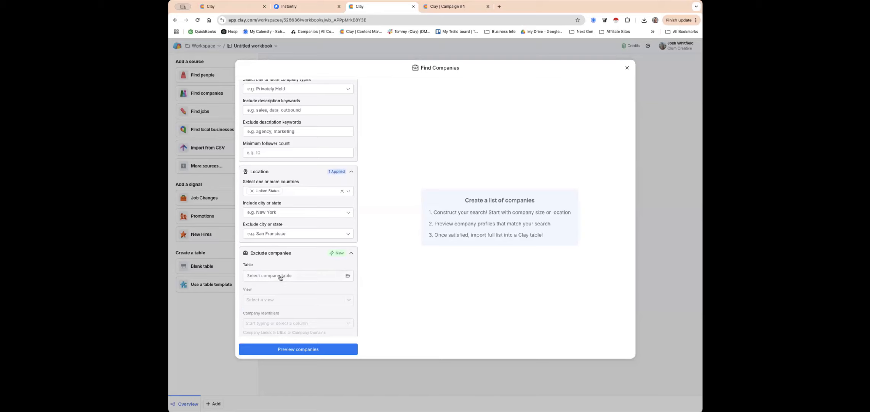
{"action": "left_click", "coordinate": [348, 253]}
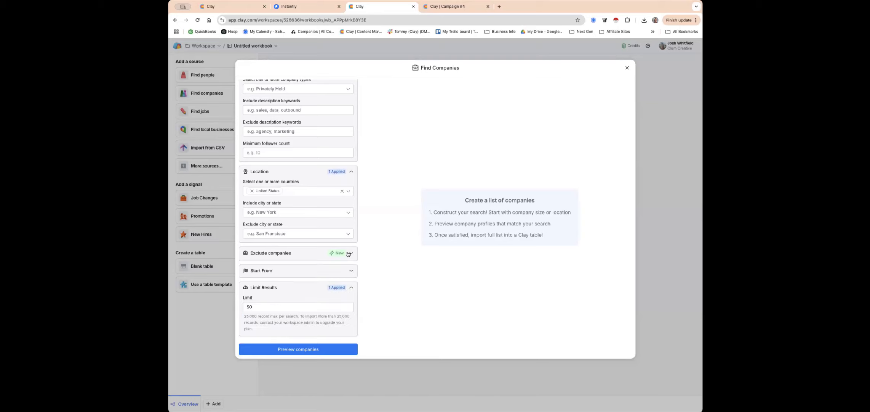
{"action": "left_click", "coordinate": [320, 271]}
{"action": "scroll", "coordinate": [298, 270], "scroll_direction": "down", "scroll_amount": 2}
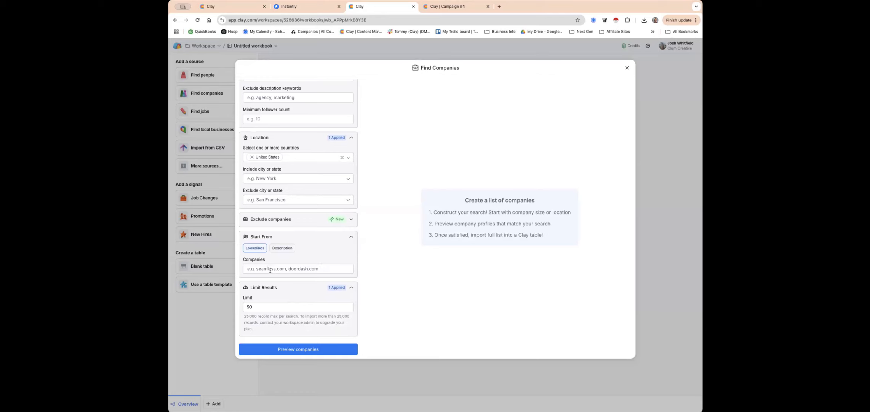
{"action": "left_click", "coordinate": [350, 238]}
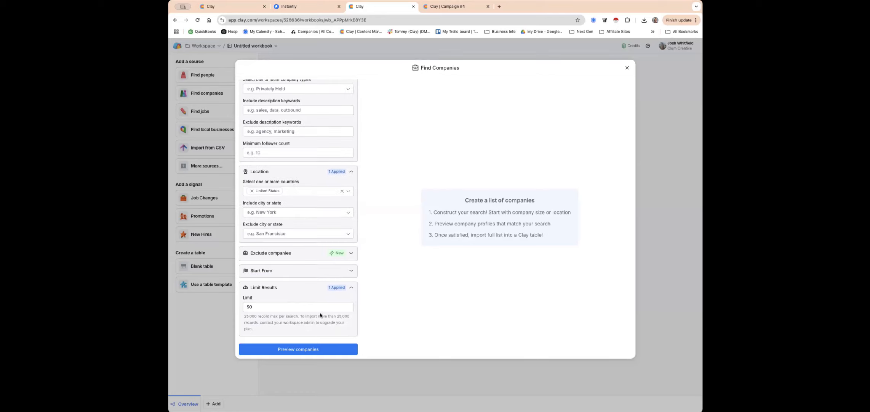
{"action": "left_click", "coordinate": [314, 349]}
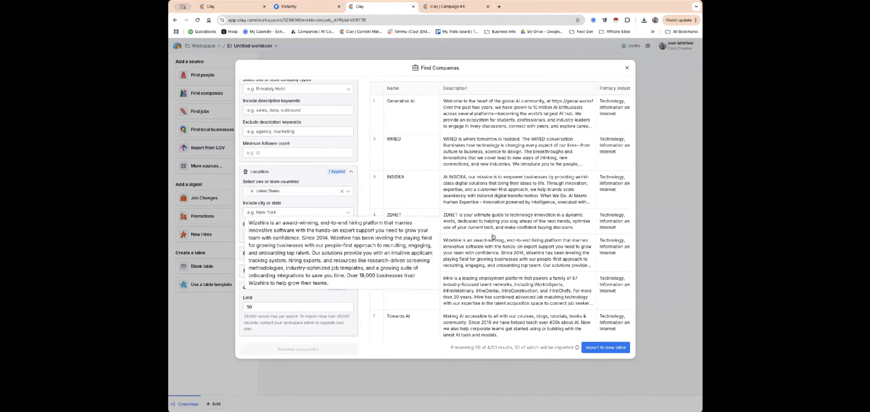
Import the 50 previewed companies into a new table without extra enrichments
{"action": "scroll", "coordinate": [493, 236], "scroll_direction": "right", "scroll_amount": 10}
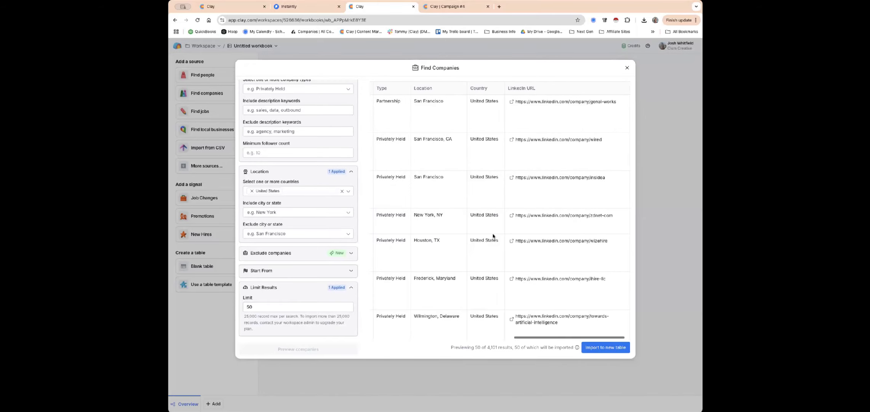
{"action": "scroll", "coordinate": [493, 236], "scroll_direction": "left", "scroll_amount": 10}
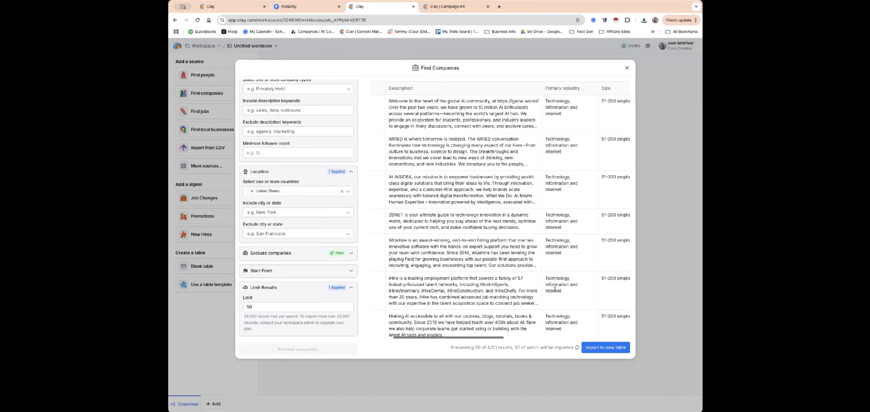
{"action": "left_click", "coordinate": [605, 346]}
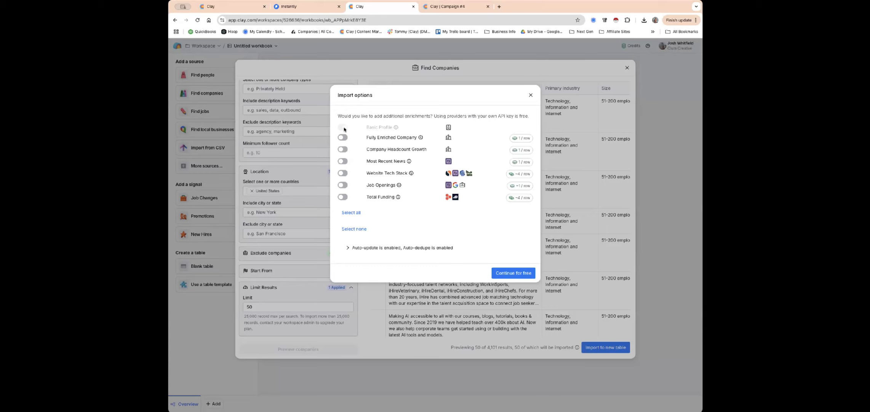
{"action": "left_click", "coordinate": [518, 275]}
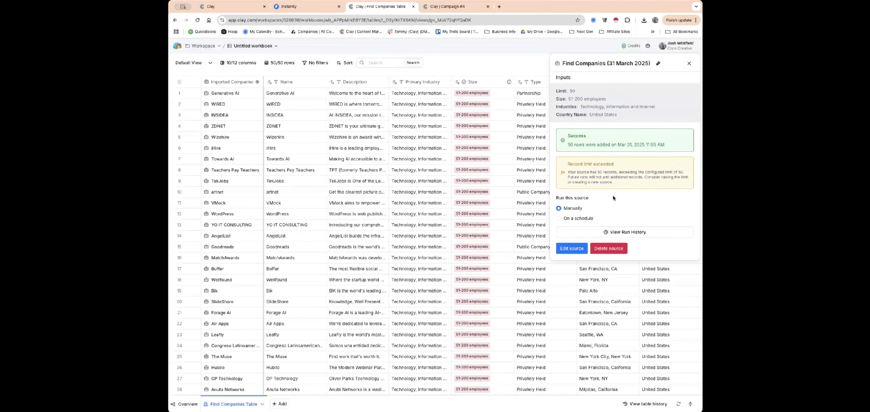
Close the import source panel and look over the new table's columns and actions
{"action": "left_click", "coordinate": [690, 63]}
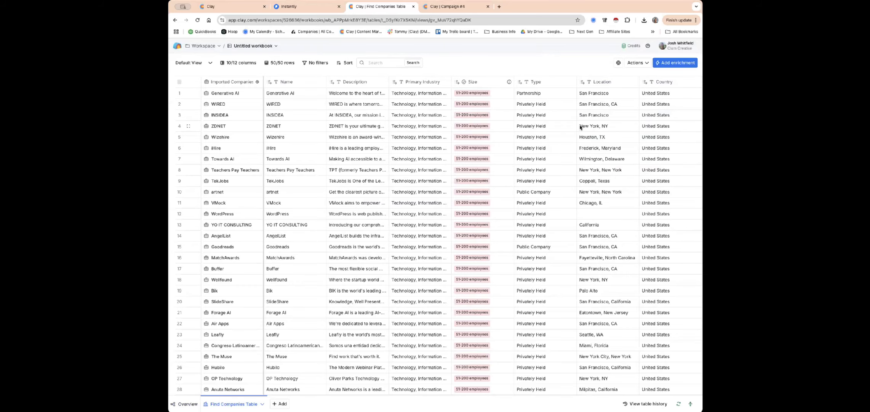
{"action": "scroll", "coordinate": [580, 127], "scroll_direction": "right", "scroll_amount": 5}
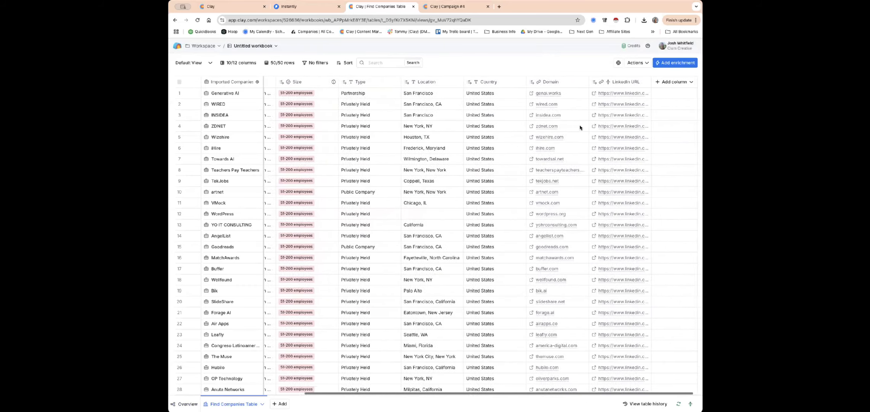
{"action": "scroll", "coordinate": [580, 127], "scroll_direction": "left", "scroll_amount": 8}
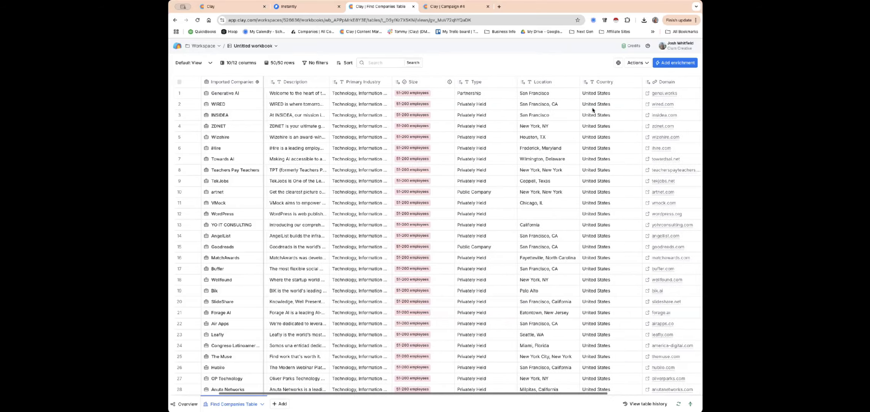
{"action": "left_click", "coordinate": [637, 64]}
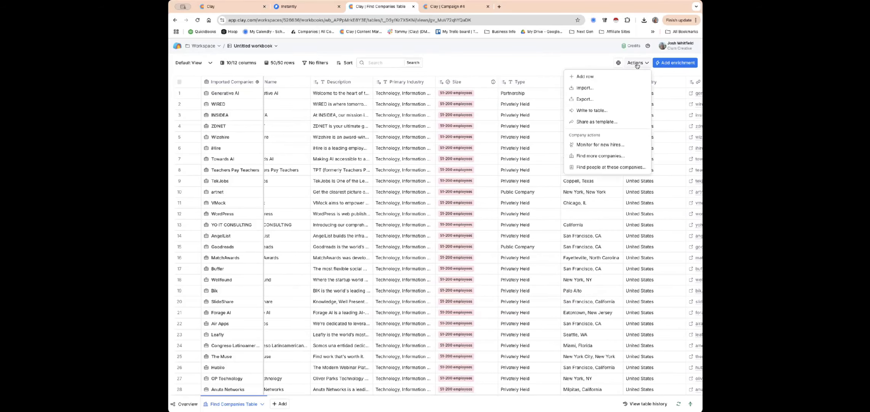
Start a Find People search from the companies table and browse its filters
{"action": "left_click", "coordinate": [612, 169]}
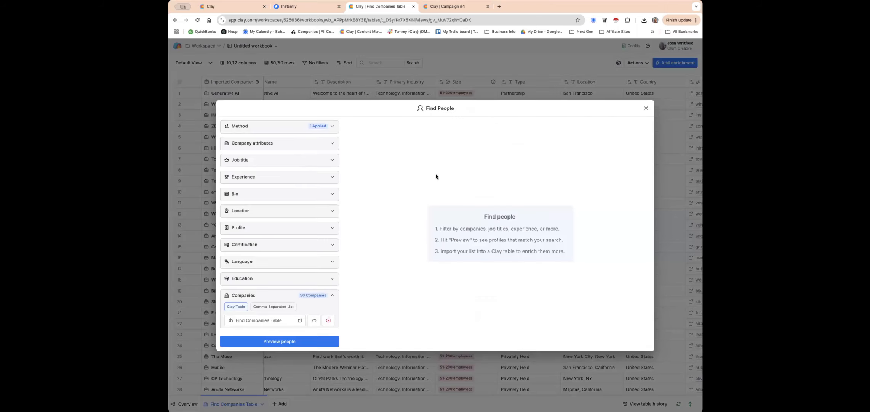
{"action": "scroll", "coordinate": [316, 176], "scroll_direction": "down", "scroll_amount": 5}
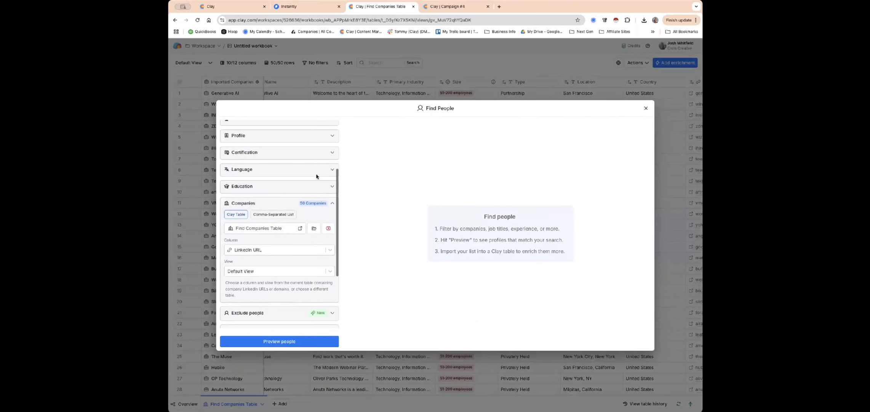
{"action": "scroll", "coordinate": [316, 176], "scroll_direction": "down", "scroll_amount": 1}
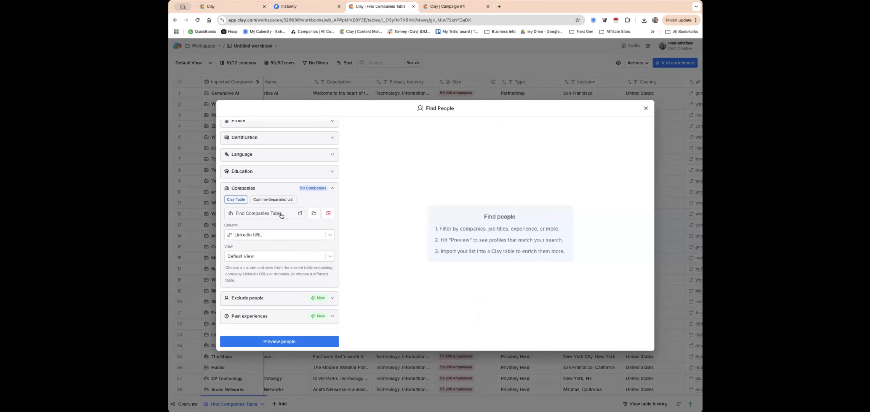
{"action": "scroll", "coordinate": [281, 215], "scroll_direction": "down", "scroll_amount": 2}
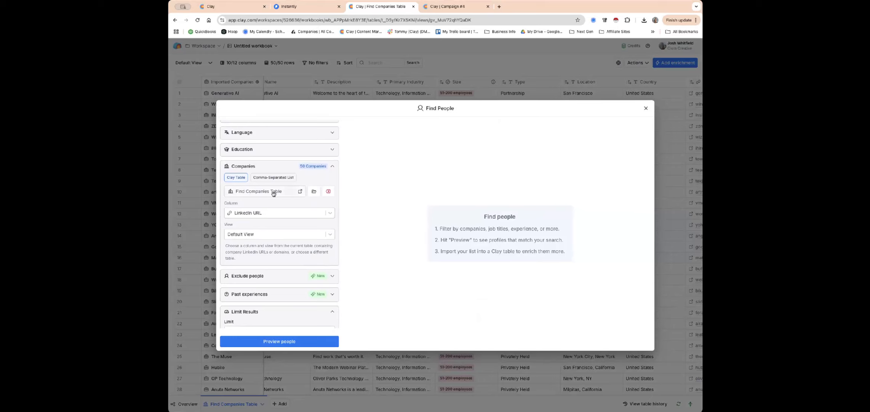
{"action": "scroll", "coordinate": [274, 193], "scroll_direction": "up", "scroll_amount": 5}
{"action": "scroll", "coordinate": [273, 194], "scroll_direction": "down", "scroll_amount": 2}
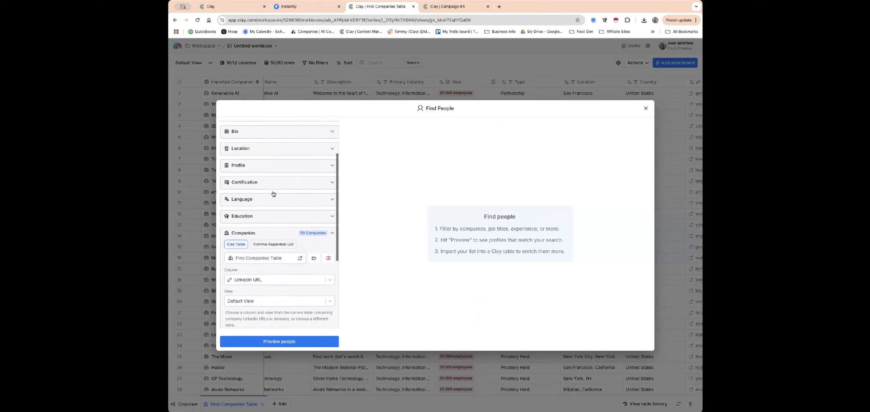
{"action": "scroll", "coordinate": [274, 194], "scroll_direction": "down", "scroll_amount": 1}
{"action": "scroll", "coordinate": [274, 194], "scroll_direction": "up", "scroll_amount": 5}
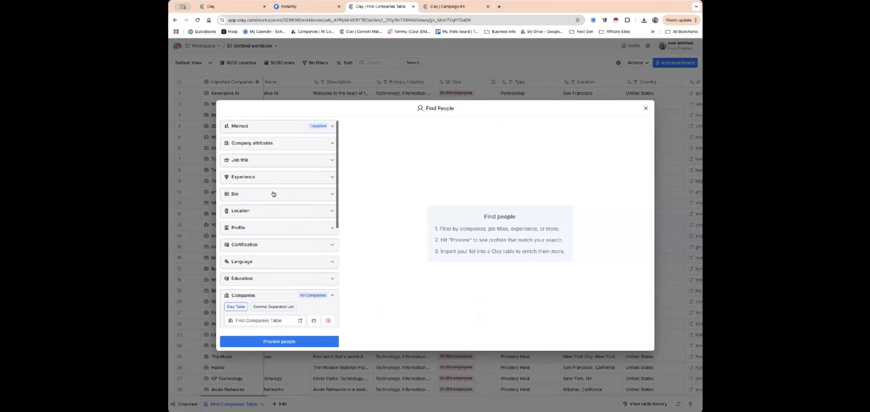
{"action": "scroll", "coordinate": [273, 194], "scroll_direction": "down", "scroll_amount": 3}
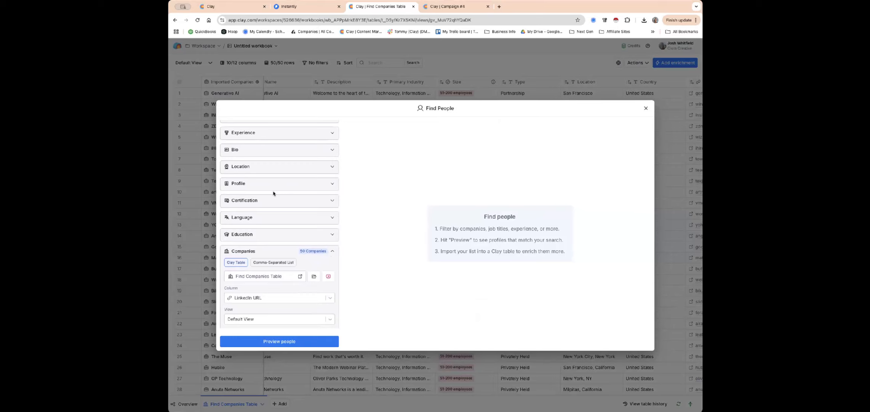
{"action": "scroll", "coordinate": [291, 190], "scroll_direction": "down", "scroll_amount": 7}
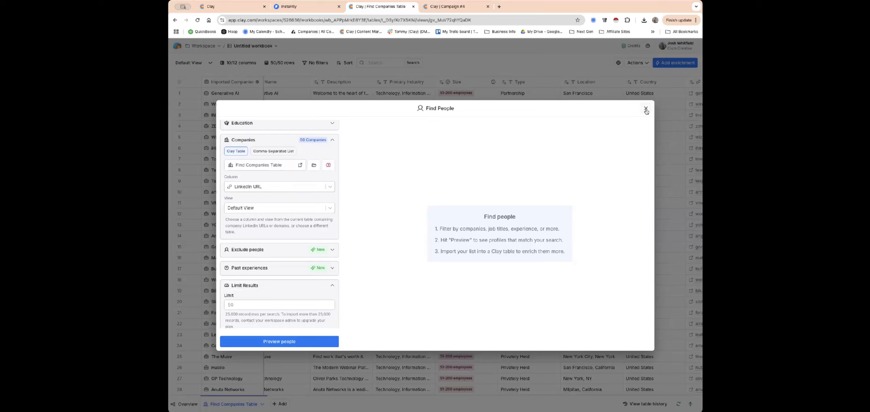
{"action": "scroll", "coordinate": [286, 201], "scroll_direction": "up", "scroll_amount": 10}
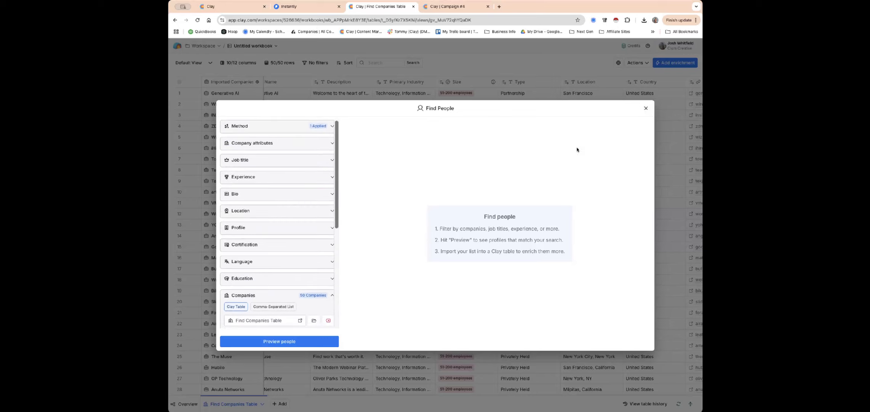
Close the people search and scroll across the Find Companies Table columns
{"action": "left_click", "coordinate": [646, 108]}
{"action": "scroll", "coordinate": [614, 119], "scroll_direction": "right", "scroll_amount": 5}
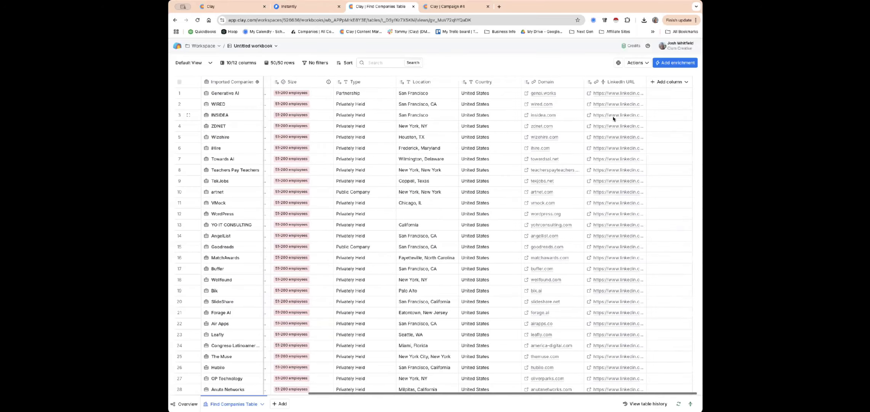
{"action": "scroll", "coordinate": [587, 117], "scroll_direction": "left", "scroll_amount": 3}
{"action": "scroll", "coordinate": [563, 117], "scroll_direction": "left", "scroll_amount": 3}
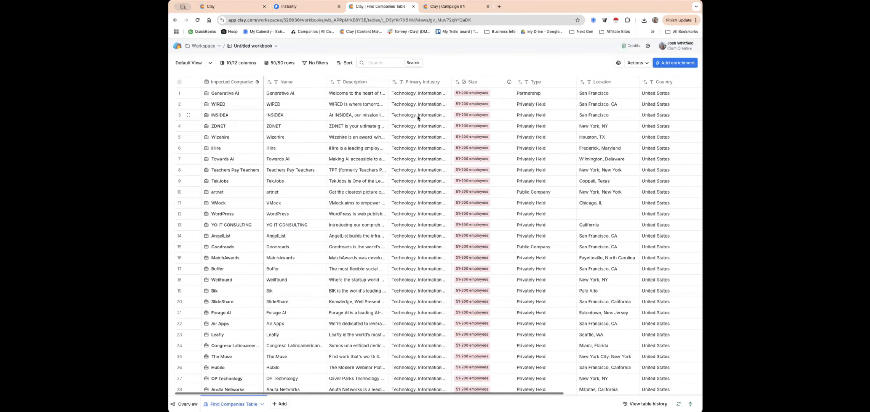
Switch to the Find People at Companies table and open its people search
{"action": "left_click", "coordinate": [631, 65]}
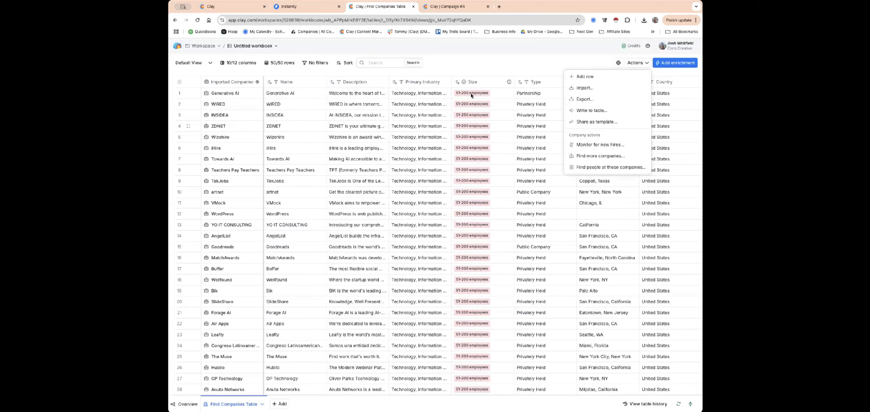
{"action": "left_click", "coordinate": [479, 75]}
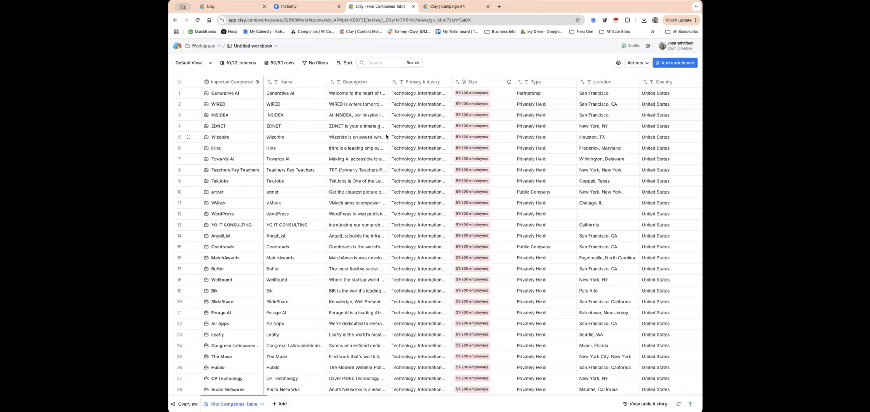
{"action": "scroll", "coordinate": [386, 136], "scroll_direction": "right", "scroll_amount": 5}
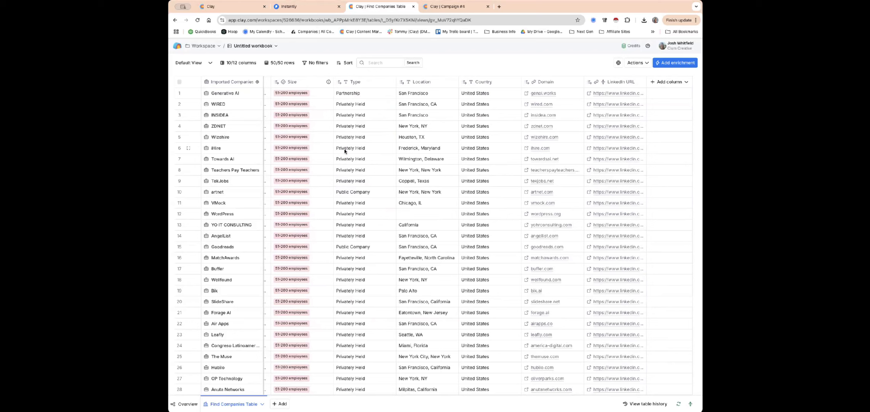
{"action": "left_click", "coordinate": [175, 20]}
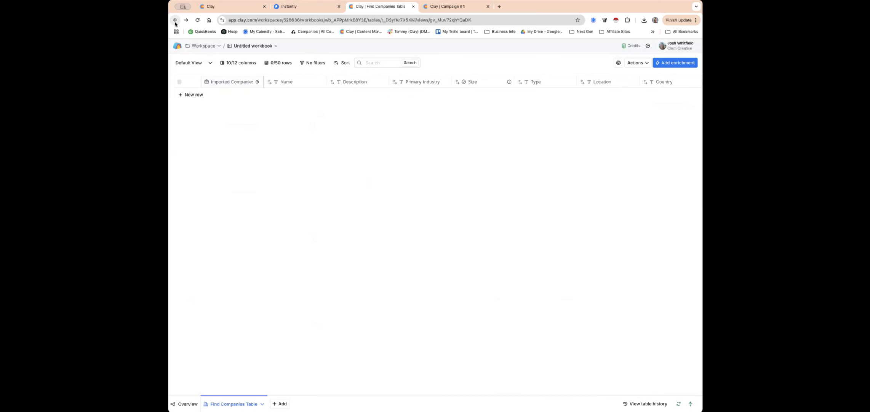
{"action": "left_click", "coordinate": [206, 49]}
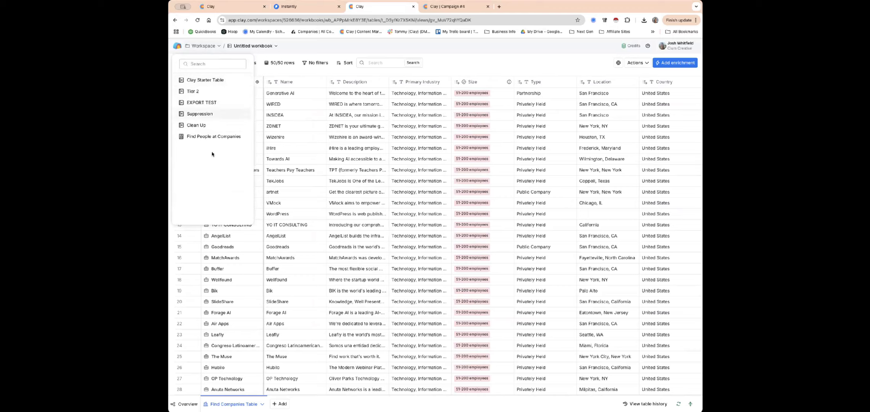
{"action": "left_click", "coordinate": [214, 137]}
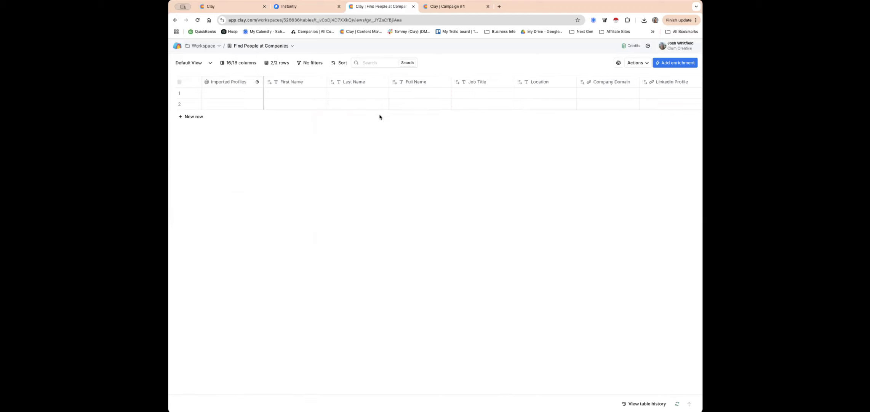
{"action": "left_click", "coordinate": [258, 81]}
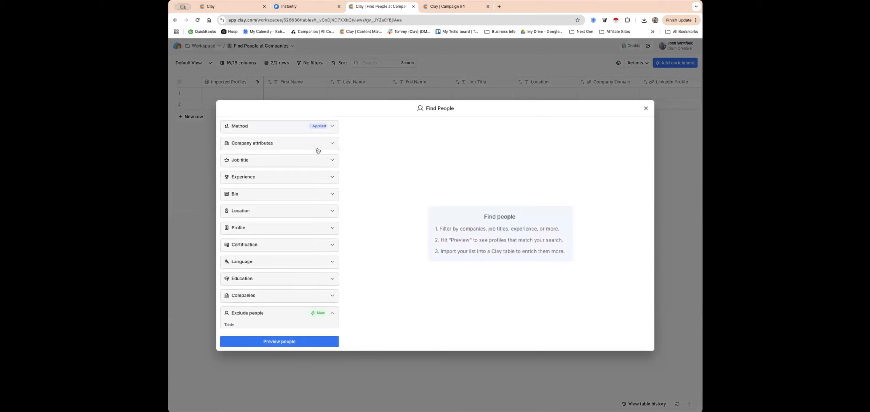
Filter to 51-200-employee companies in Technology, Information and Internet
{"action": "left_click", "coordinate": [313, 145]}
{"action": "left_click", "coordinate": [301, 160]}
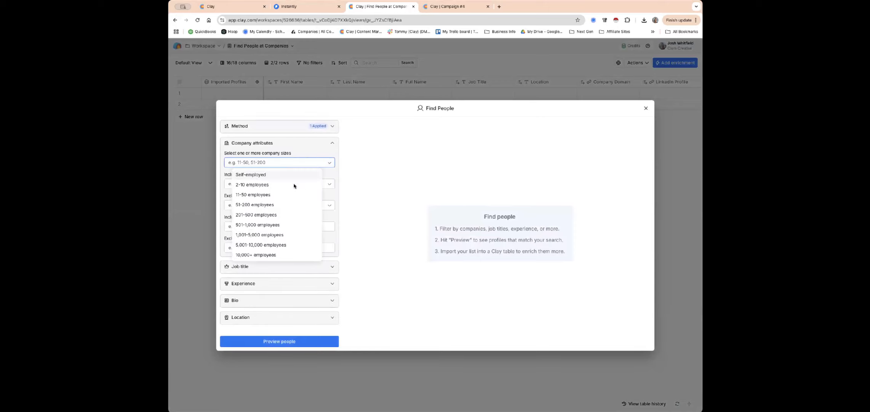
{"action": "left_click", "coordinate": [286, 205]}
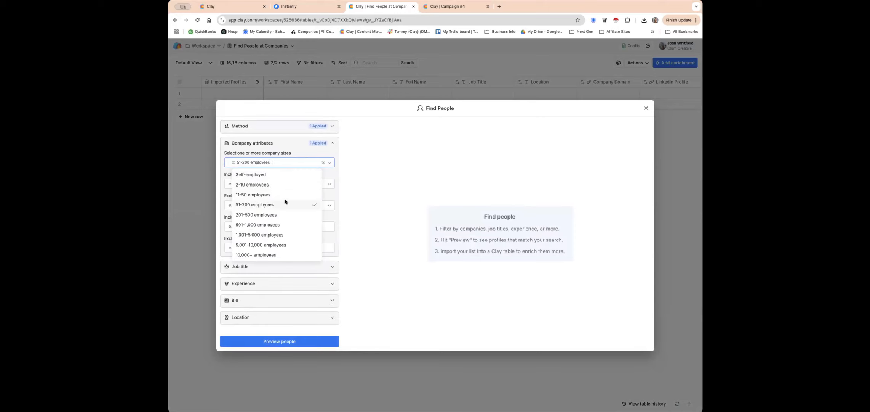
{"action": "left_click", "coordinate": [332, 175]}
{"action": "left_click", "coordinate": [293, 184]}
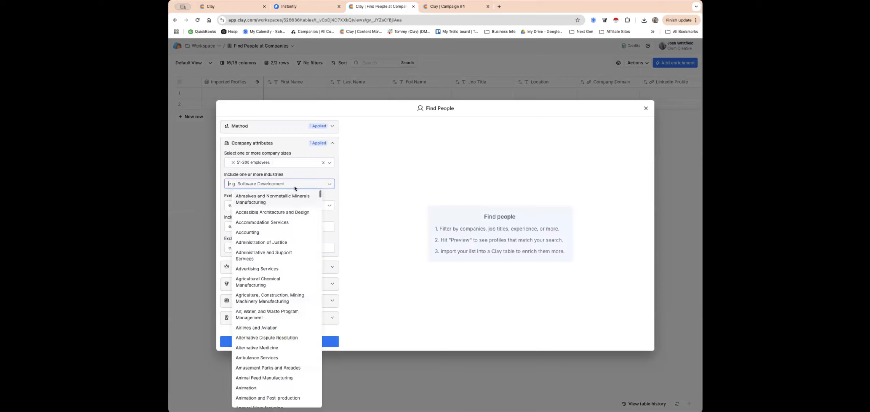
{"action": "type", "text": "inter"}
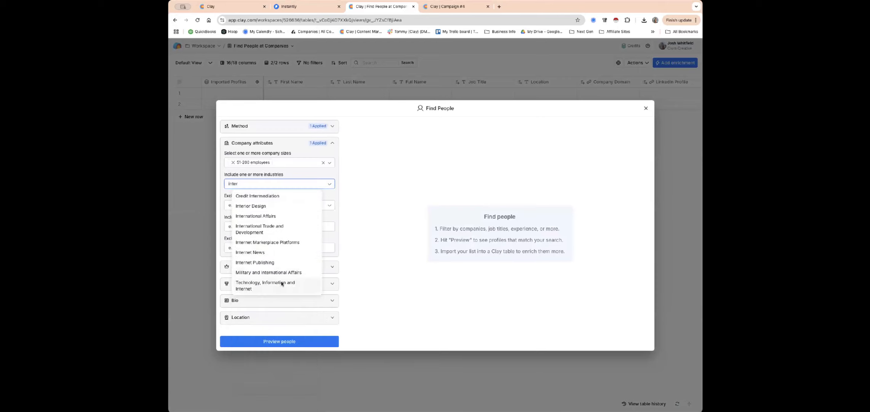
{"action": "left_click", "coordinate": [281, 283]}
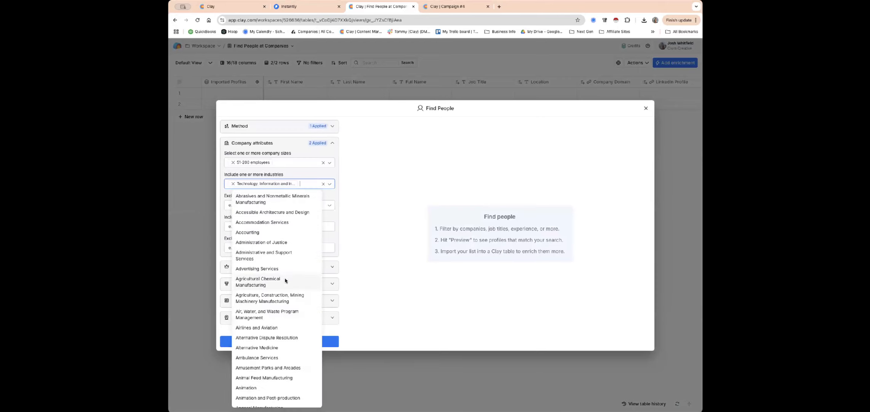
{"action": "left_click", "coordinate": [357, 233]}
{"action": "scroll", "coordinate": [282, 244], "scroll_direction": "down", "scroll_amount": 5}
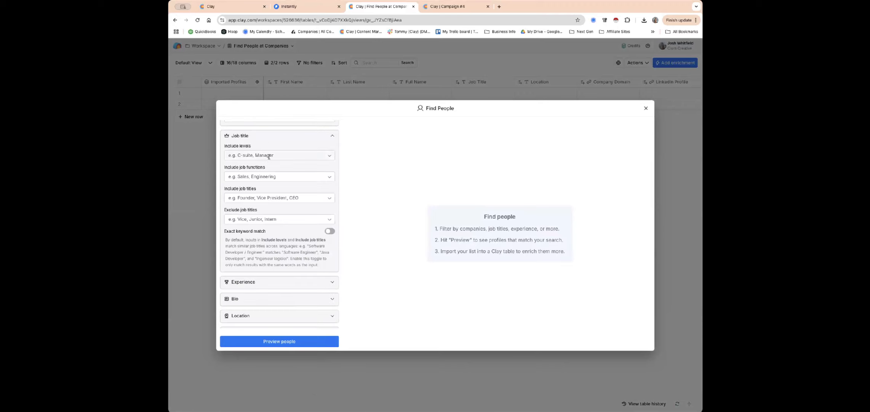
Add Chief Marketing Officer as the job title to include
{"action": "left_click", "coordinate": [270, 155]}
{"action": "left_click", "coordinate": [291, 171]}
{"action": "left_click", "coordinate": [292, 197]}
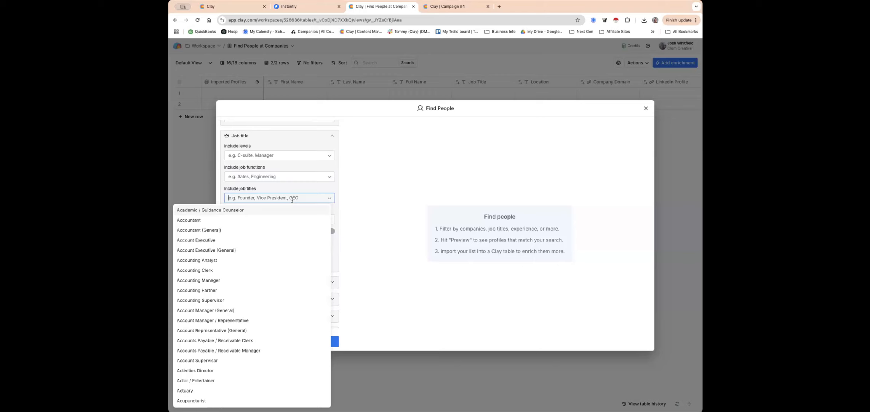
{"action": "type", "text": "chuief"}
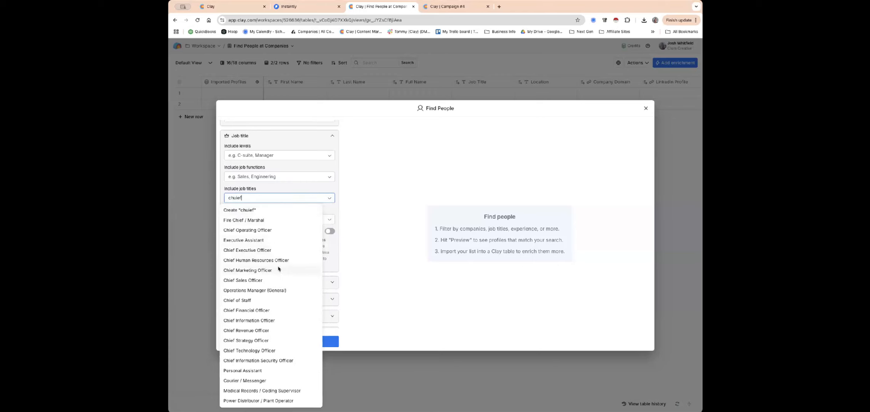
{"action": "left_click", "coordinate": [305, 270]}
{"action": "left_click", "coordinate": [344, 216]}
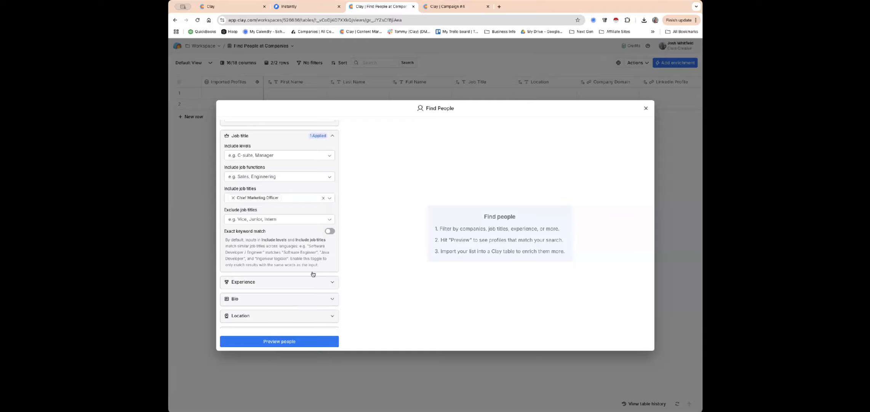
Set the people search limit to 50 results
{"action": "scroll", "coordinate": [312, 278], "scroll_direction": "down", "scroll_amount": 3}
{"action": "scroll", "coordinate": [312, 283], "scroll_direction": "down", "scroll_amount": 5}
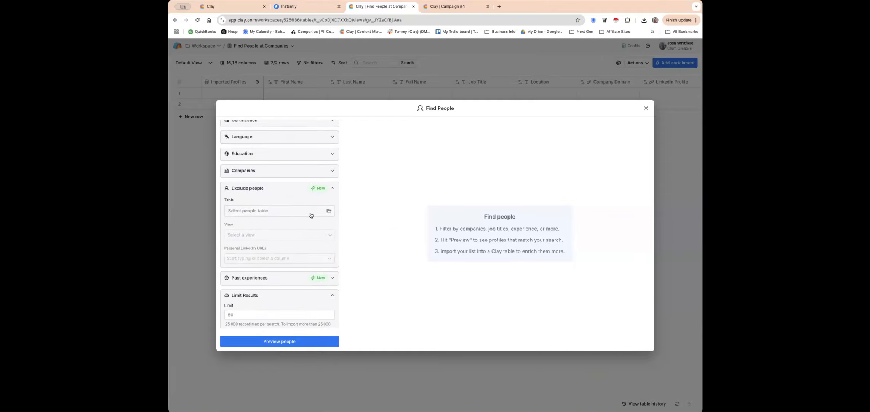
{"action": "scroll", "coordinate": [299, 255], "scroll_direction": "down", "scroll_amount": 2}
{"action": "left_click", "coordinate": [260, 267]}
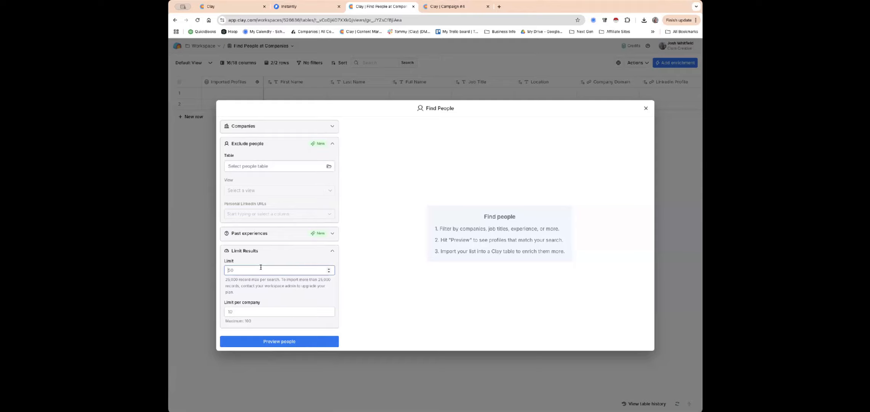
{"action": "type", "text": "50"}
Restrict people's location to the United States
{"action": "scroll", "coordinate": [295, 224], "scroll_direction": "up", "scroll_amount": 10}
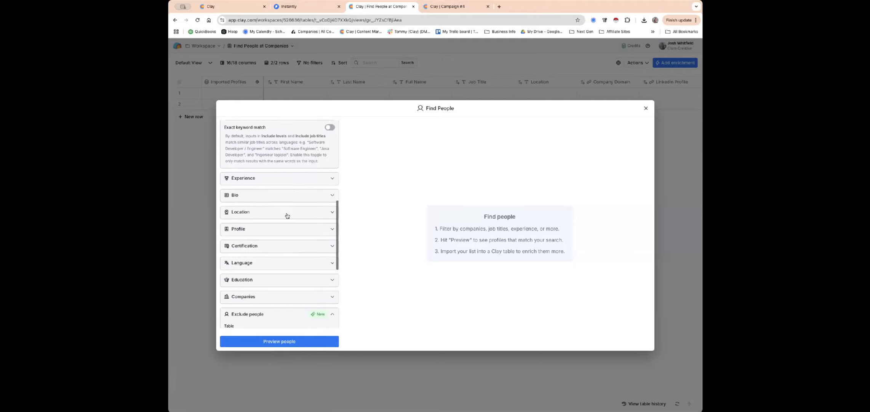
{"action": "left_click", "coordinate": [288, 215]}
{"action": "left_click", "coordinate": [277, 231]}
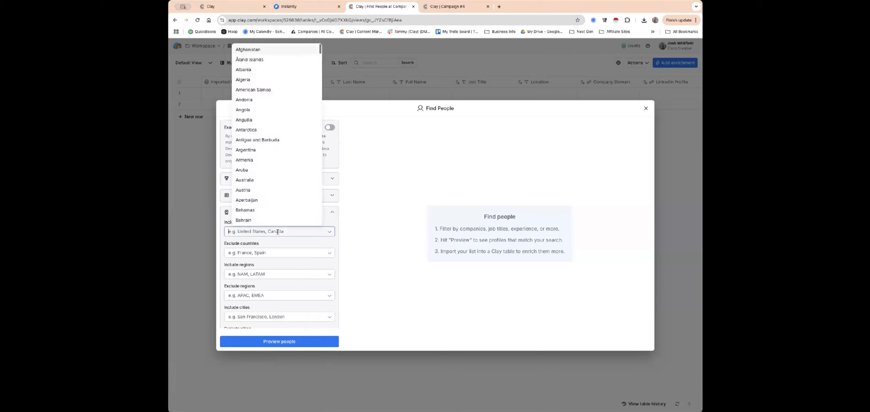
{"action": "type", "text": "United"}
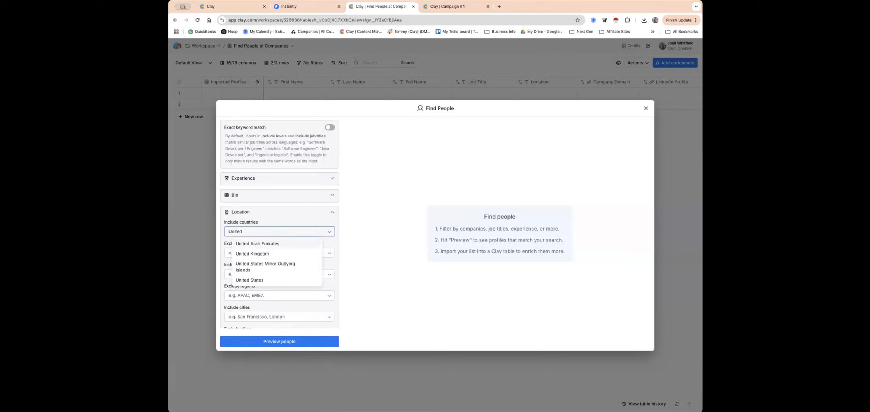
{"action": "left_click", "coordinate": [263, 279]}
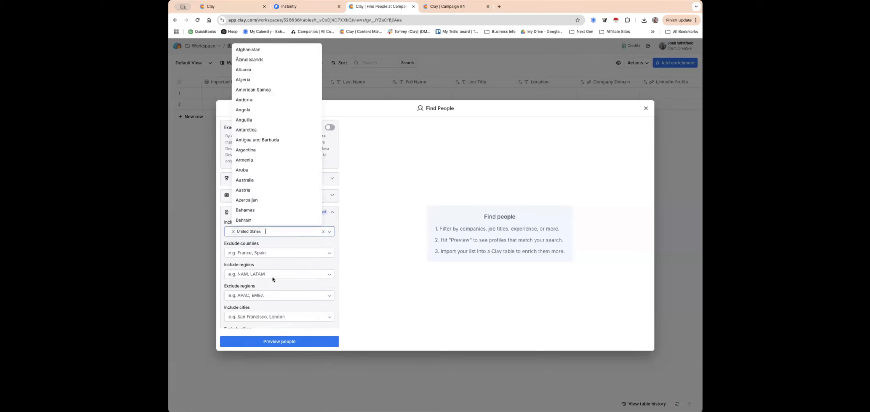
{"action": "left_click", "coordinate": [336, 220]}
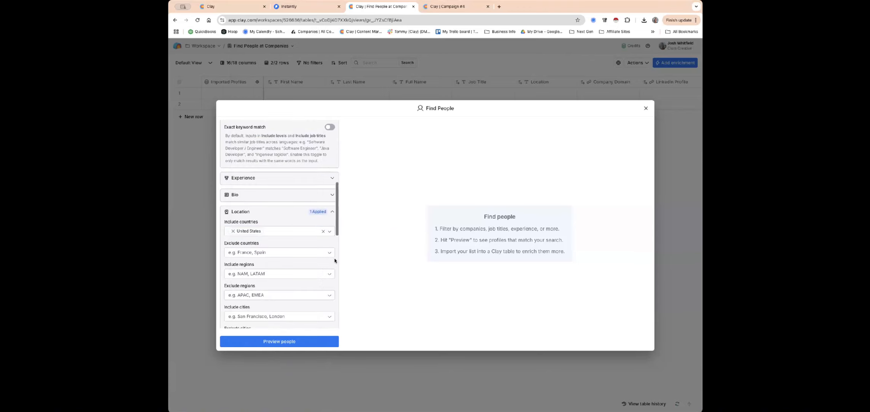
Preview the 50 of 67 matching marketing chiefs and bring up the Import choices
{"action": "left_click", "coordinate": [311, 341]}
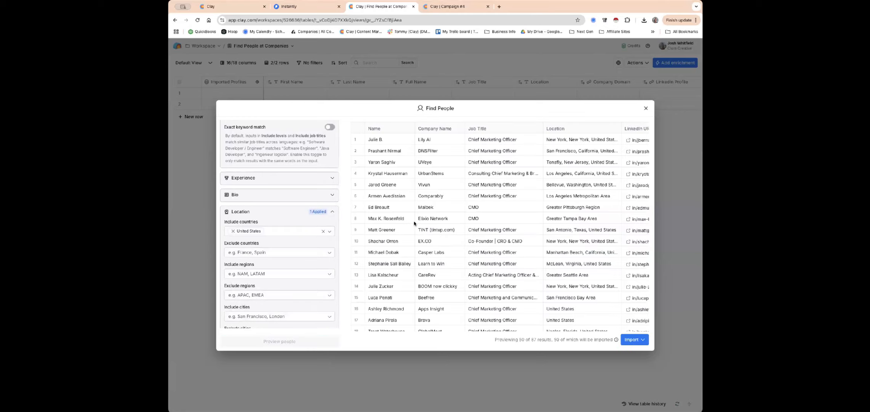
{"action": "scroll", "coordinate": [466, 224], "scroll_direction": "right", "scroll_amount": 2}
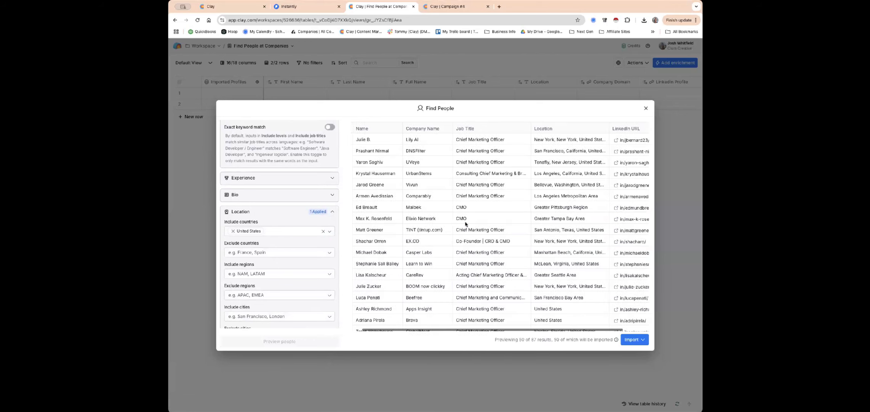
{"action": "left_click", "coordinate": [635, 340]}
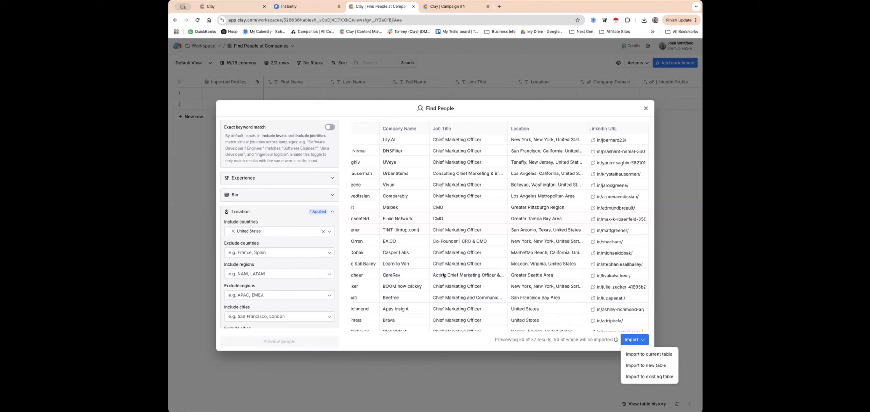
Import the previewed people into the current table and select the two empty rows
{"action": "left_click", "coordinate": [653, 353]}
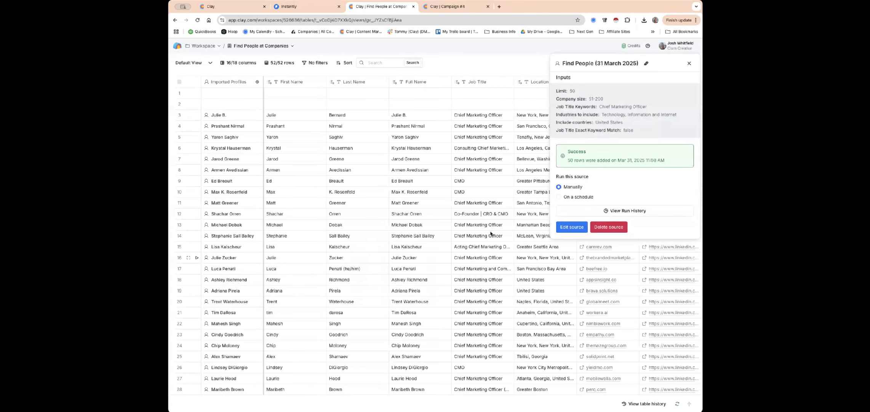
{"action": "left_click", "coordinate": [178, 94]}
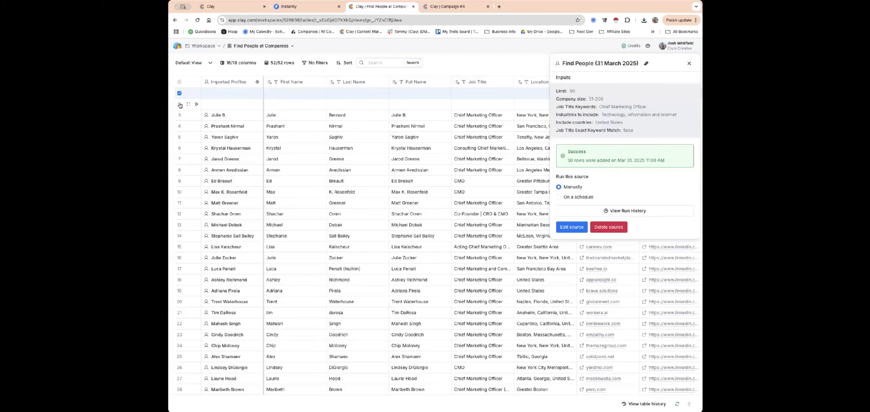
{"action": "left_click", "coordinate": [180, 104]}
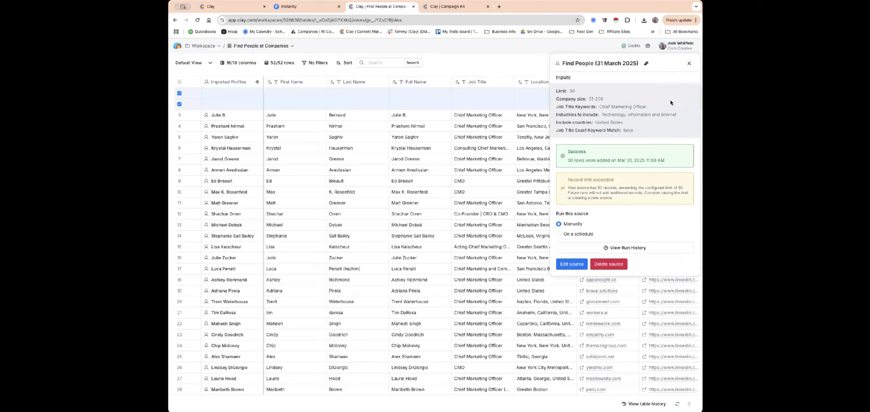
Try scheduling the Find People source, then close its details panel
{"action": "left_click", "coordinate": [559, 234]}
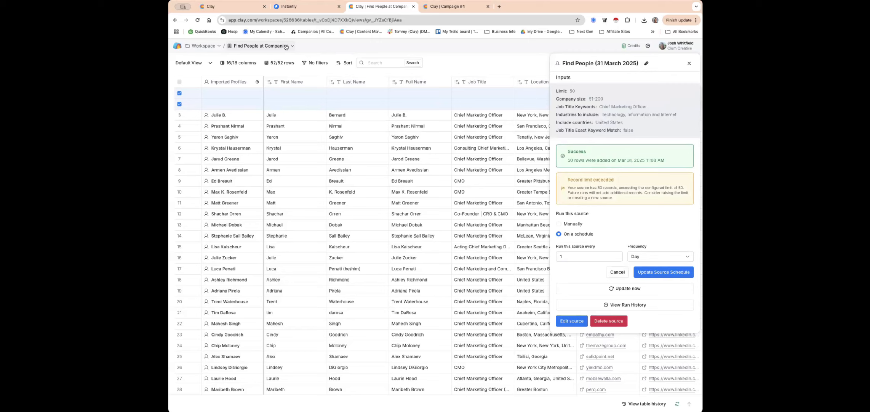
{"action": "left_click", "coordinate": [689, 64]}
{"action": "left_click", "coordinate": [229, 82]}
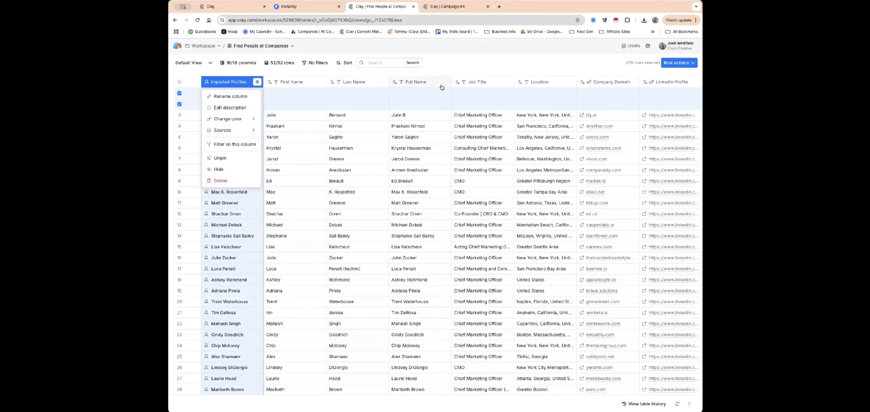
Delete the two selected blank rows from the table
{"action": "left_click", "coordinate": [503, 65]}
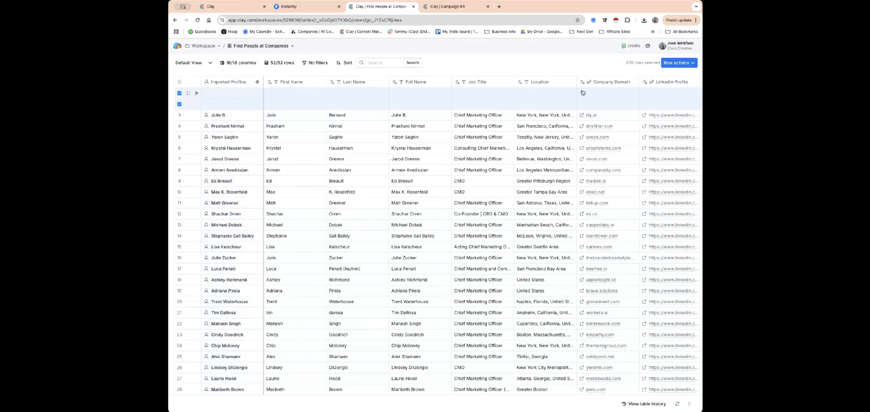
{"action": "left_click", "coordinate": [675, 63]}
{"action": "left_click", "coordinate": [646, 91]}
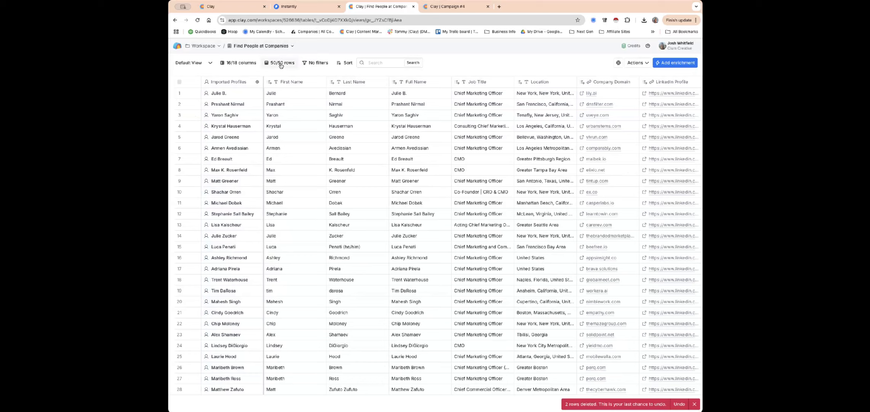
Set the Find People source, under Imported Profiles, to run on a schedule
{"action": "left_click", "coordinate": [243, 83]}
{"action": "mouse_move", "coordinate": [251, 131]}
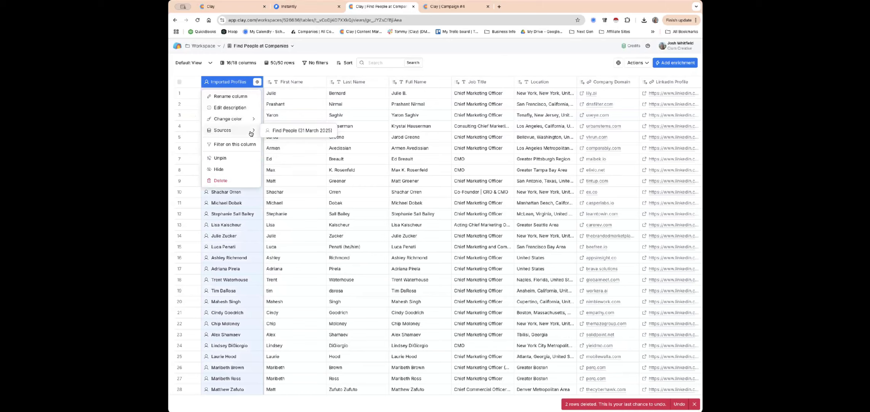
{"action": "left_click", "coordinate": [294, 131]}
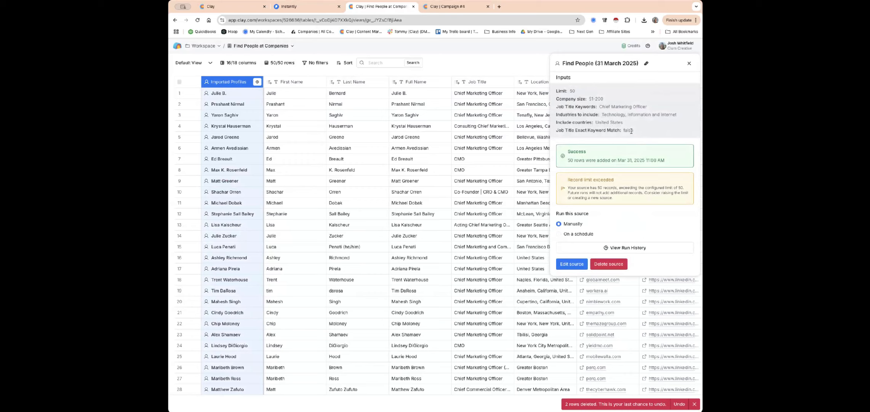
{"action": "left_click", "coordinate": [558, 234]}
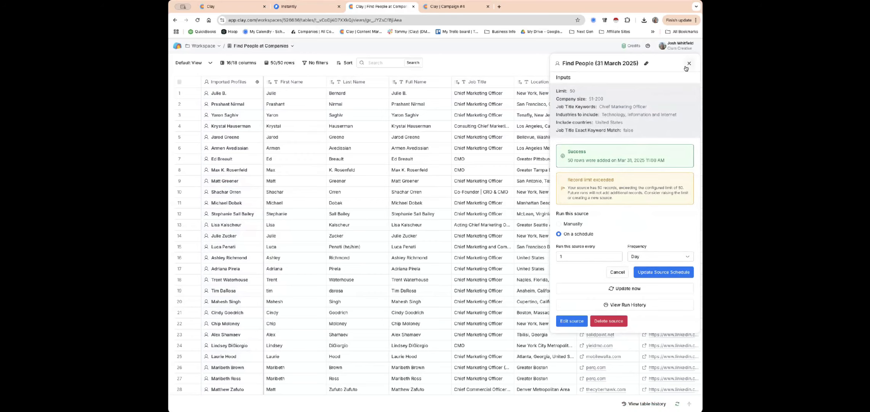
{"action": "left_click", "coordinate": [688, 63]}
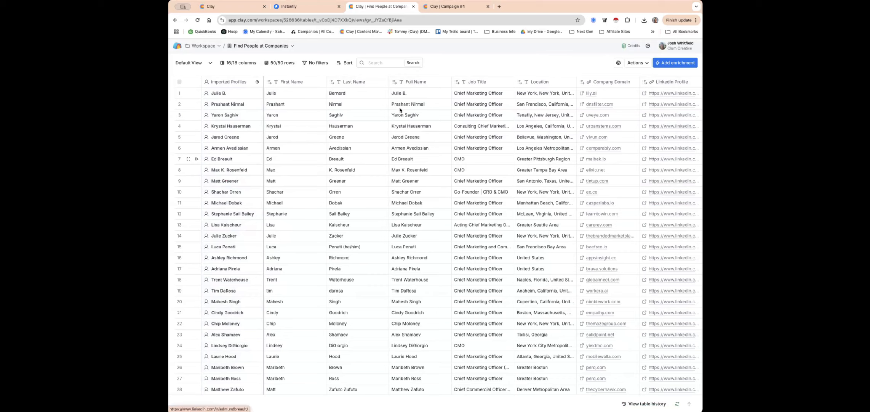
{"action": "left_click", "coordinate": [292, 47]}
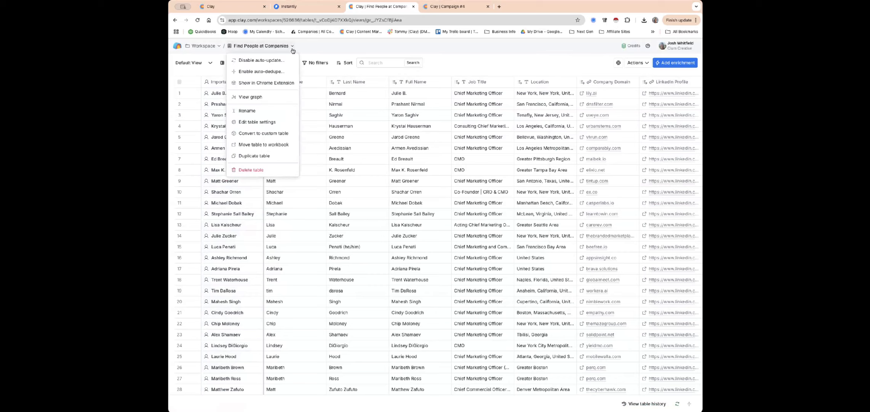
{"action": "left_click", "coordinate": [277, 97]}
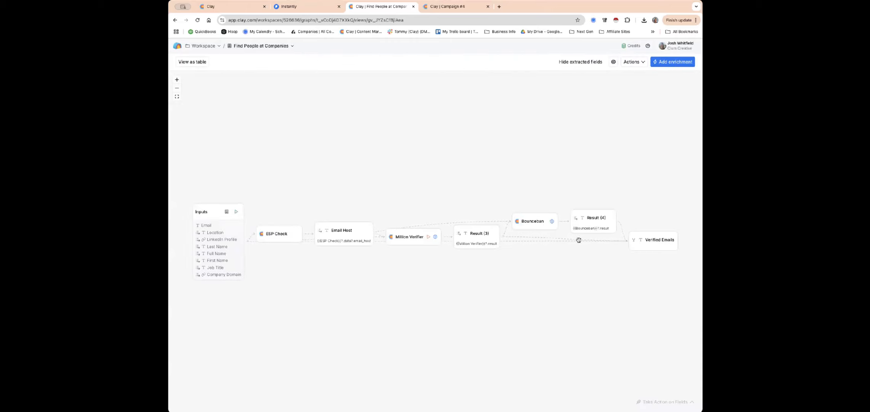
{"action": "left_click", "coordinate": [175, 20]}
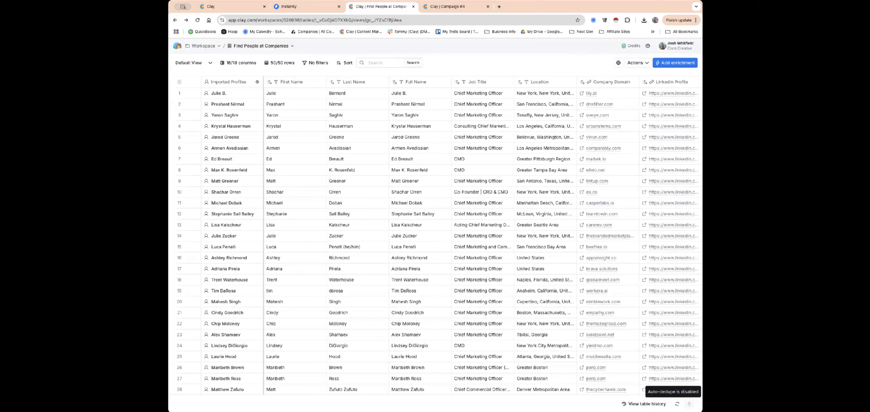
{"action": "left_click", "coordinate": [689, 404]}
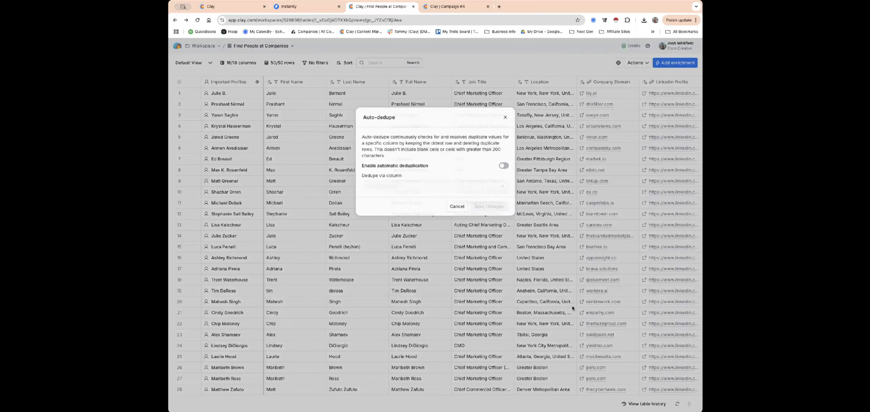
{"action": "left_click", "coordinate": [504, 167]}
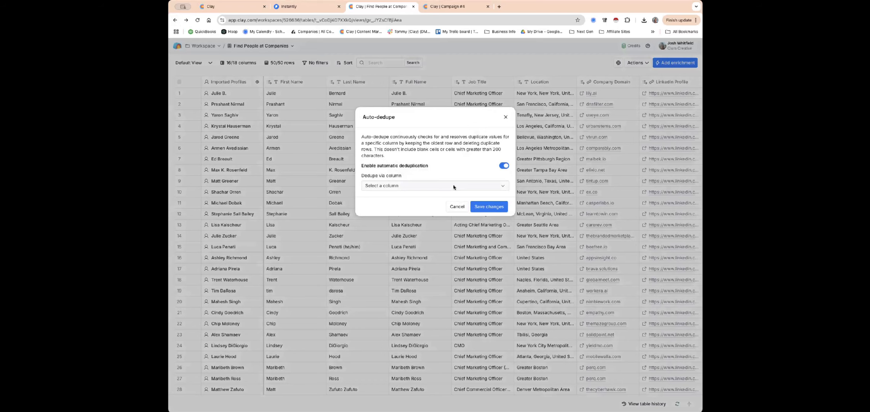
{"action": "left_click", "coordinate": [454, 186]}
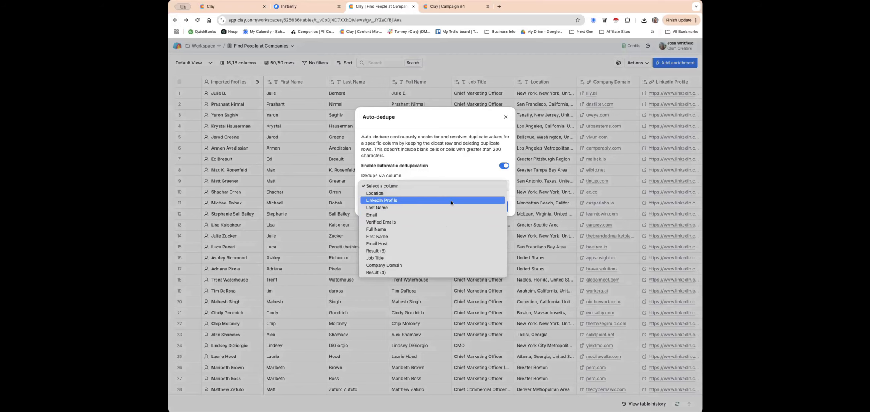
{"action": "left_click", "coordinate": [451, 200]}
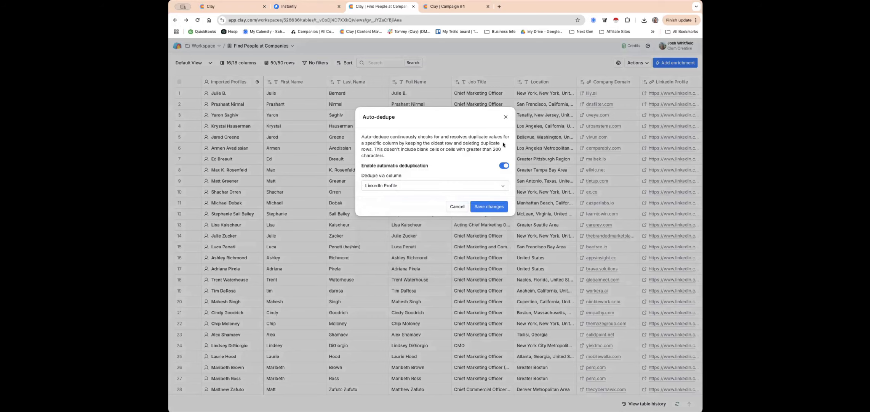
{"action": "left_click", "coordinate": [505, 118]}
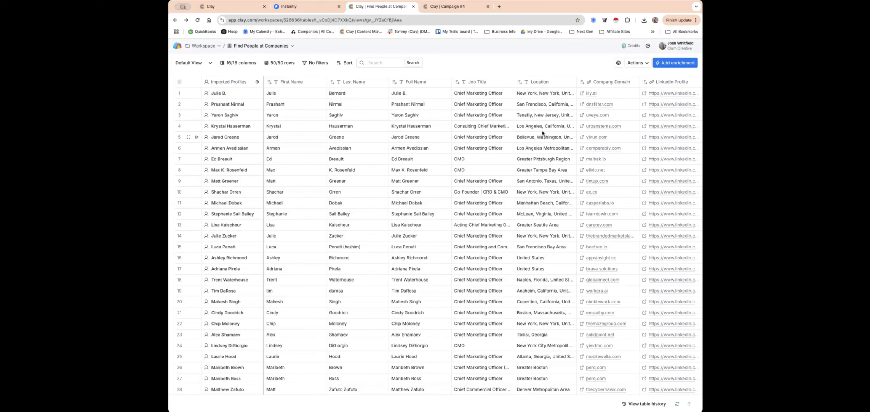
Browse the table's Actions list, then open row 1's Imported Profiles cell details
{"action": "scroll", "coordinate": [543, 133], "scroll_direction": "right", "scroll_amount": 10}
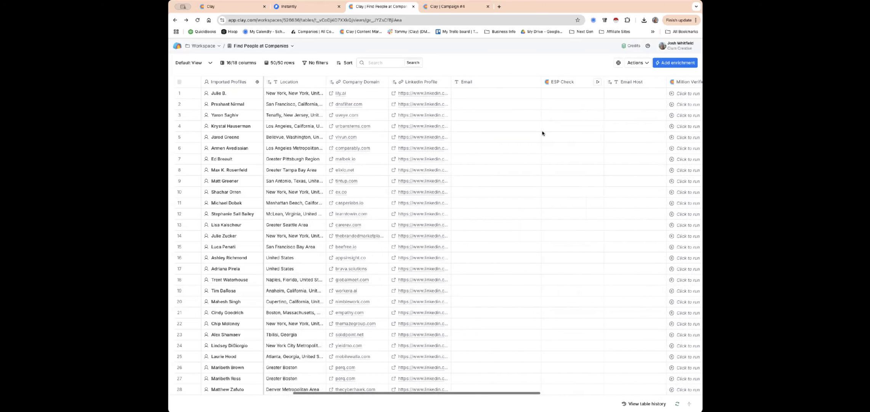
{"action": "scroll", "coordinate": [543, 132], "scroll_direction": "left", "scroll_amount": 5}
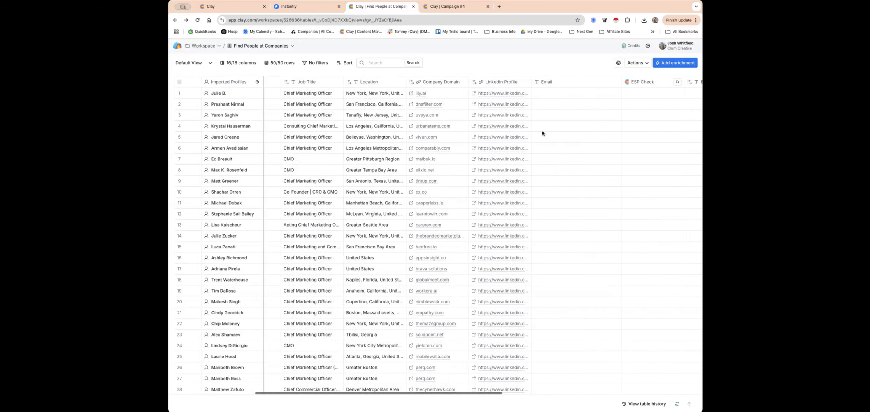
{"action": "scroll", "coordinate": [543, 133], "scroll_direction": "left", "scroll_amount": 5}
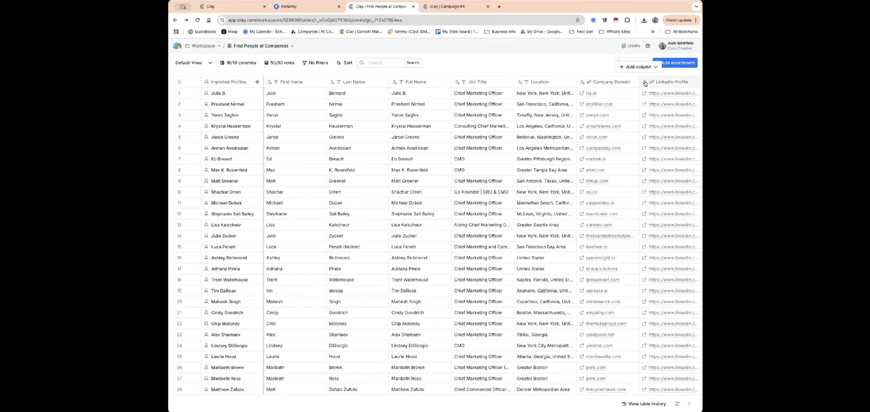
{"action": "left_click", "coordinate": [638, 64]}
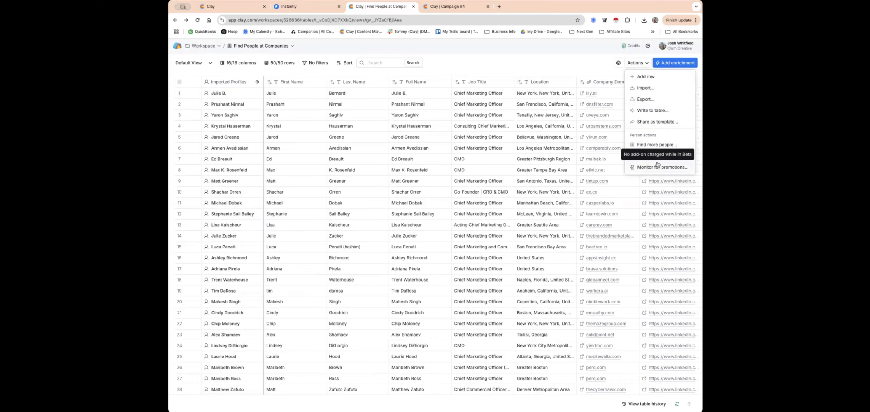
{"action": "left_click", "coordinate": [504, 58]}
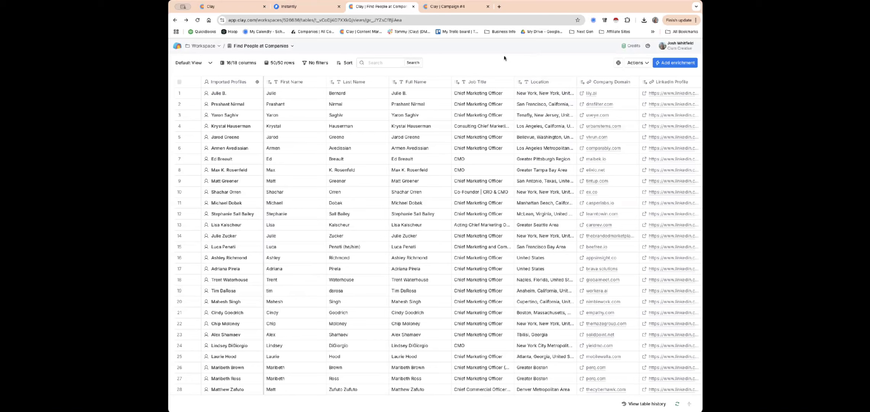
{"action": "left_click", "coordinate": [636, 63]}
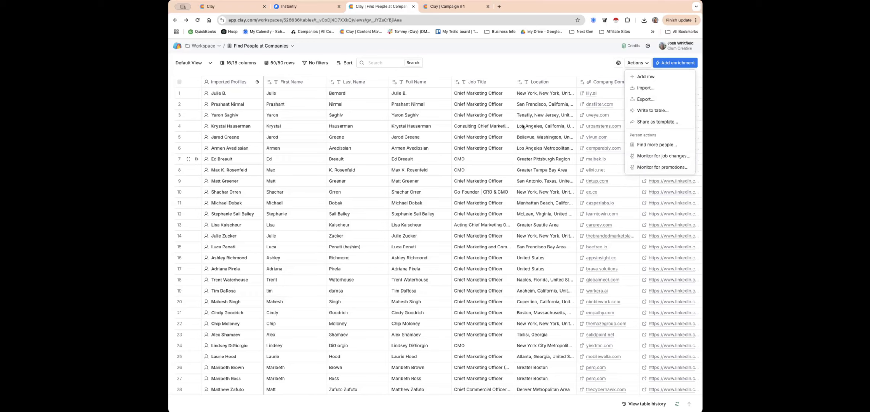
{"action": "left_click", "coordinate": [540, 58]}
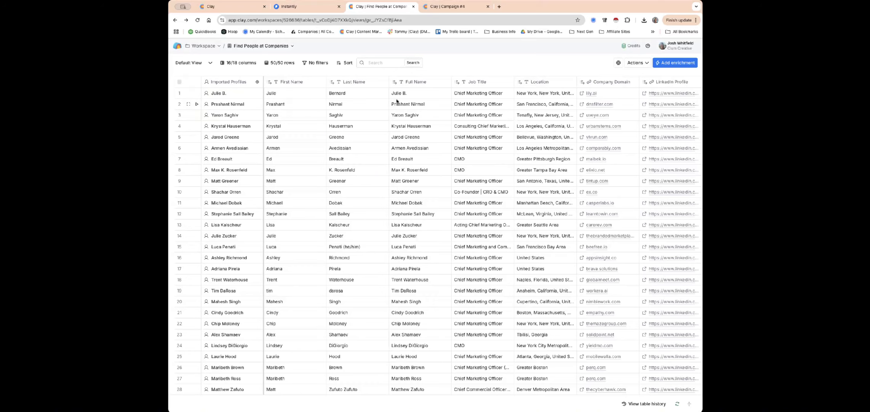
{"action": "scroll", "coordinate": [396, 101], "scroll_direction": "right", "scroll_amount": 5}
{"action": "scroll", "coordinate": [397, 101], "scroll_direction": "left", "scroll_amount": 5}
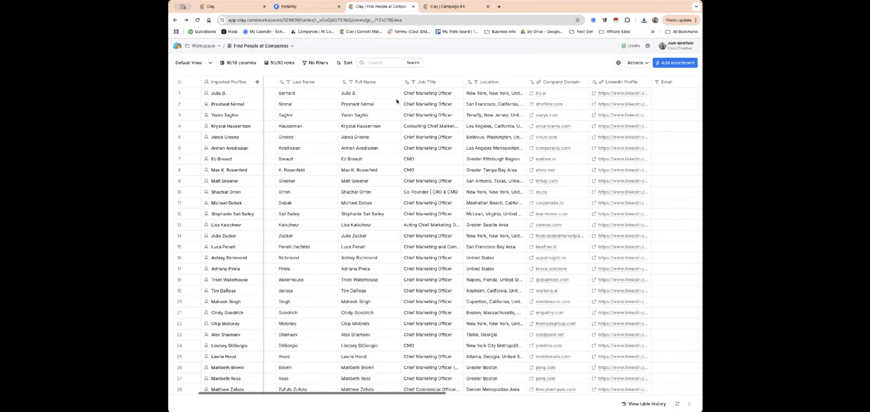
{"action": "scroll", "coordinate": [396, 101], "scroll_direction": "right", "scroll_amount": 3}
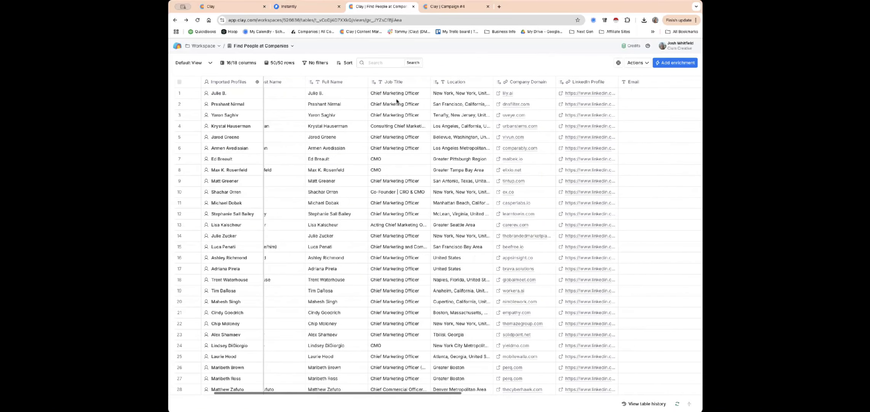
{"action": "scroll", "coordinate": [397, 101], "scroll_direction": "left", "scroll_amount": 3}
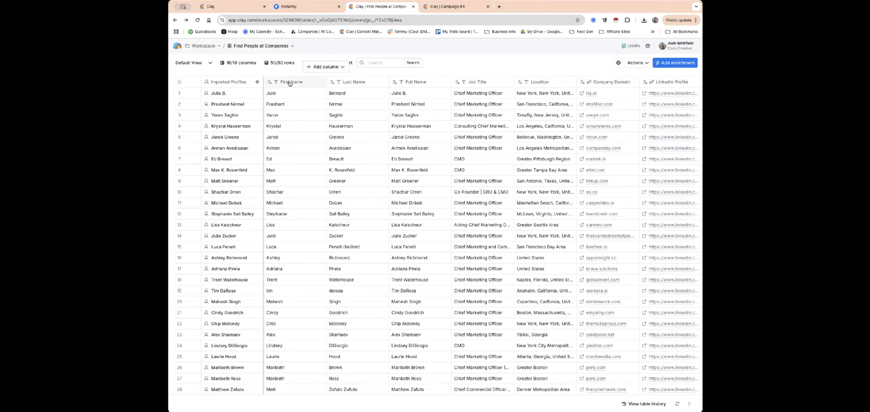
{"action": "left_click", "coordinate": [228, 95]}
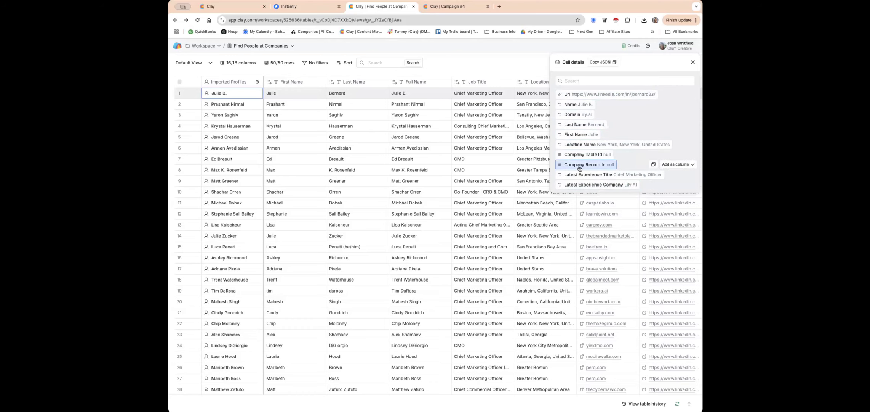
Close the cell details and scroll the table out to Verified Emails and back
{"action": "left_click", "coordinate": [693, 62]}
{"action": "scroll", "coordinate": [580, 105], "scroll_direction": "right", "scroll_amount": 5}
{"action": "scroll", "coordinate": [579, 105], "scroll_direction": "right", "scroll_amount": 2}
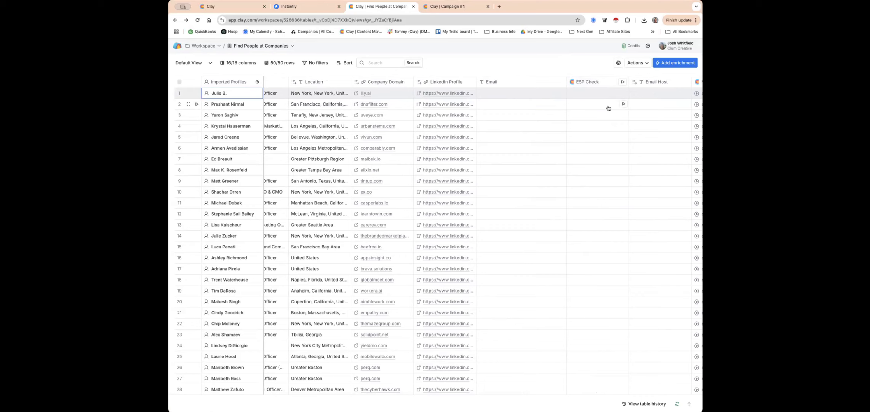
{"action": "scroll", "coordinate": [609, 108], "scroll_direction": "left", "scroll_amount": 1}
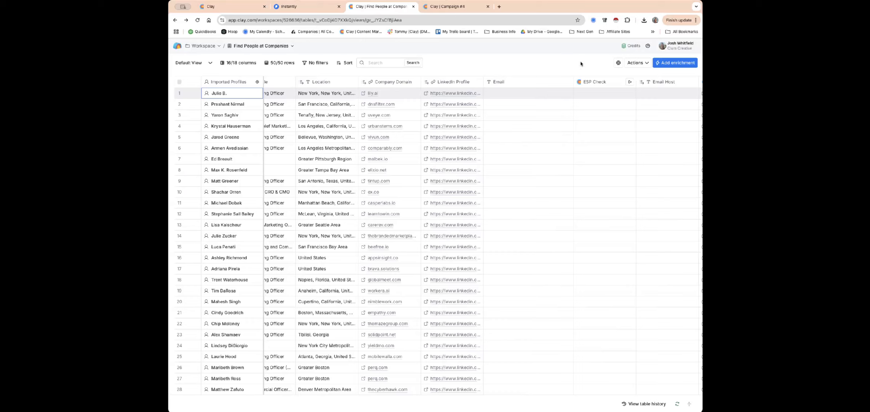
{"action": "scroll", "coordinate": [604, 131], "scroll_direction": "right", "scroll_amount": 5}
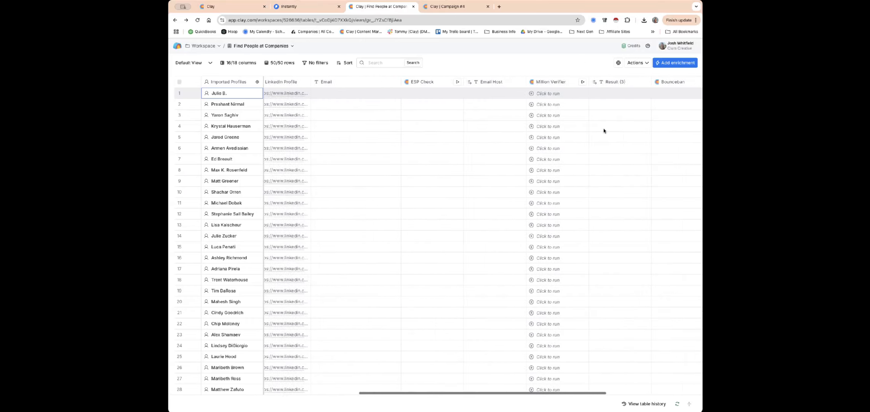
{"action": "scroll", "coordinate": [604, 131], "scroll_direction": "right", "scroll_amount": 5}
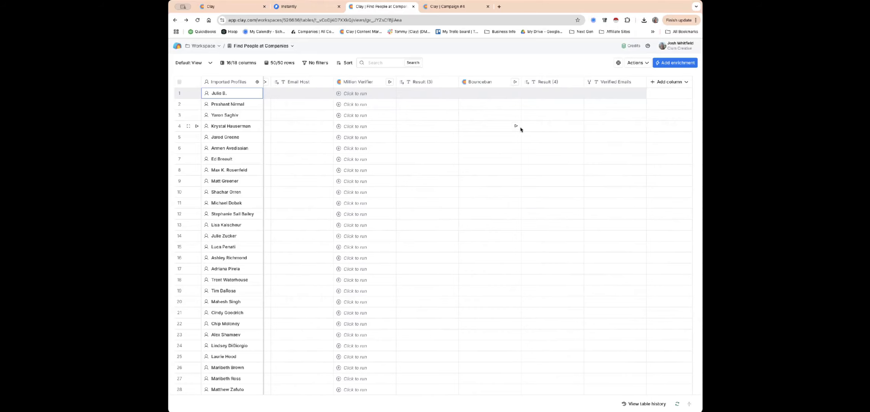
{"action": "scroll", "coordinate": [521, 130], "scroll_direction": "left", "scroll_amount": 8}
{"action": "scroll", "coordinate": [520, 130], "scroll_direction": "left", "scroll_amount": 8}
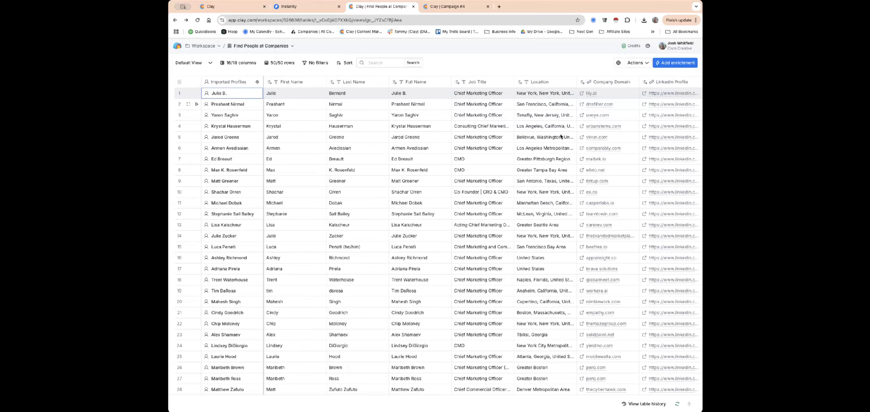
{"action": "left_click", "coordinate": [257, 82]}
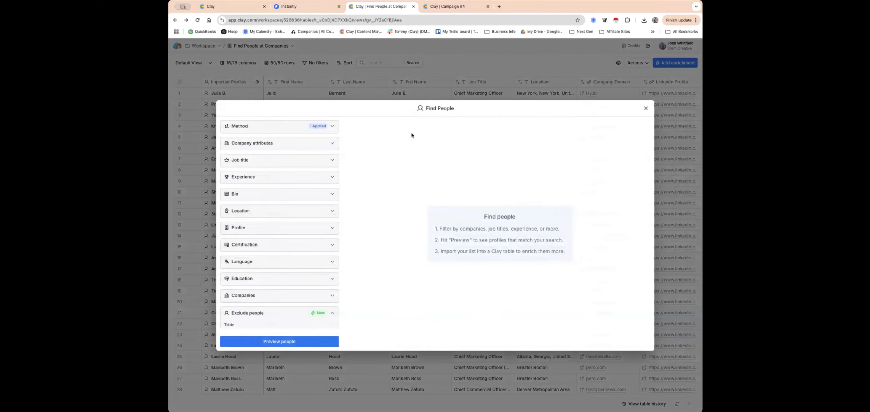
{"action": "left_click", "coordinate": [646, 108]}
{"action": "scroll", "coordinate": [527, 109], "scroll_direction": "right", "scroll_amount": 6}
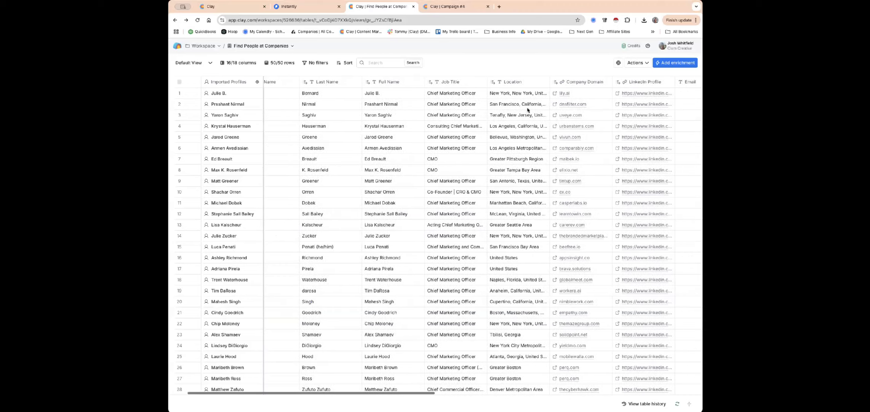
{"action": "scroll", "coordinate": [527, 110], "scroll_direction": "left", "scroll_amount": 5}
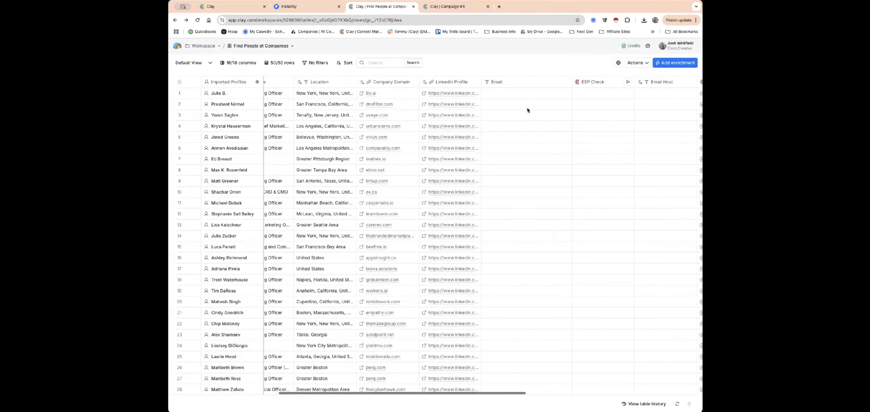
{"action": "scroll", "coordinate": [527, 109], "scroll_direction": "left", "scroll_amount": 3}
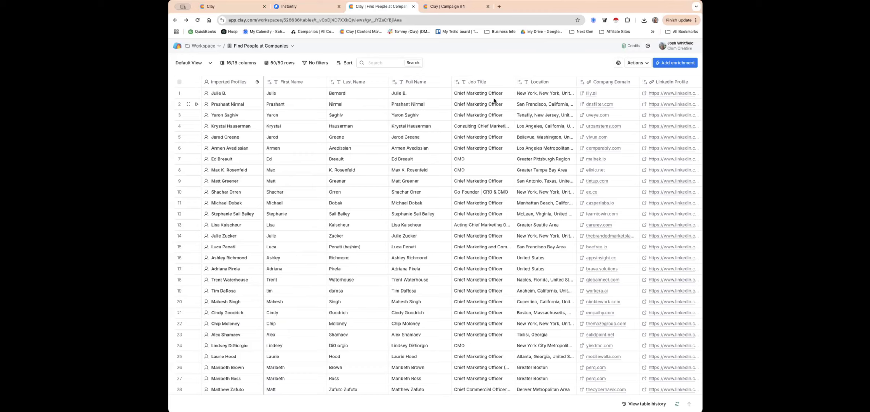
{"action": "scroll", "coordinate": [494, 101], "scroll_direction": "right", "scroll_amount": 3}
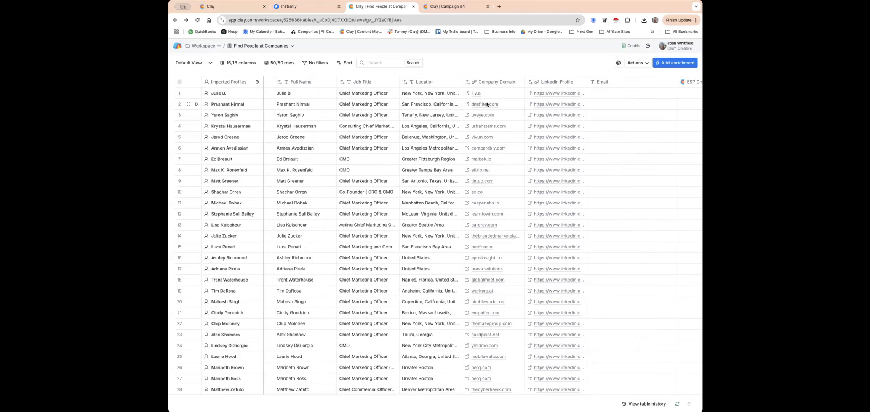
{"action": "scroll", "coordinate": [487, 104], "scroll_direction": "right", "scroll_amount": 2}
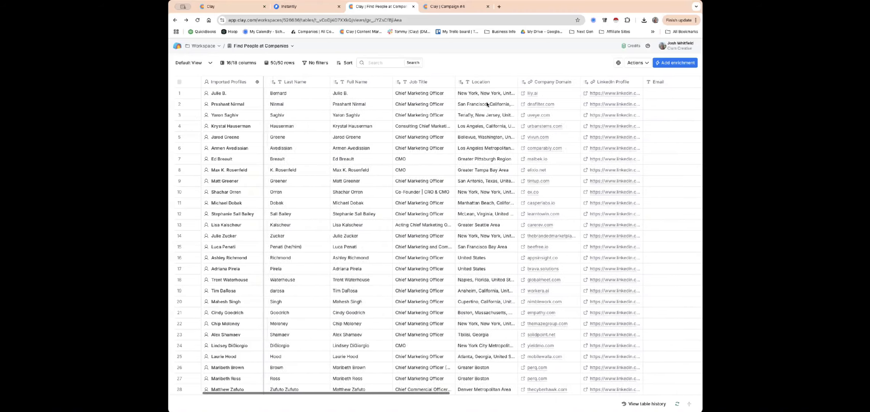
{"action": "scroll", "coordinate": [487, 104], "scroll_direction": "right", "scroll_amount": 4}
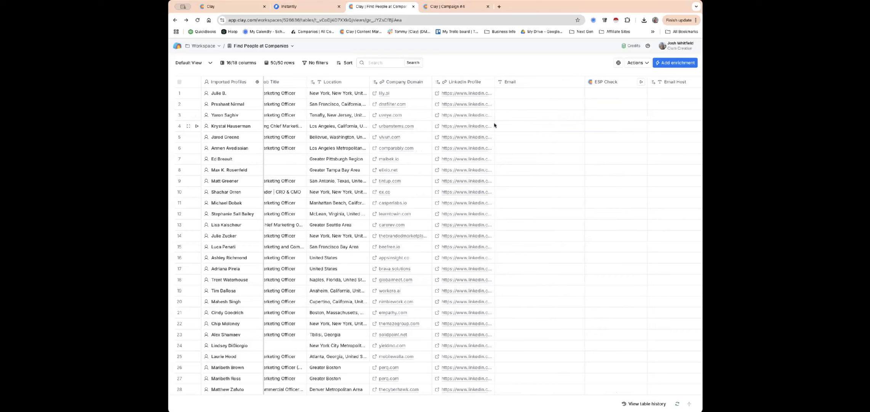
{"action": "scroll", "coordinate": [495, 125], "scroll_direction": "right", "scroll_amount": 3}
{"action": "scroll", "coordinate": [495, 125], "scroll_direction": "left", "scroll_amount": 4}
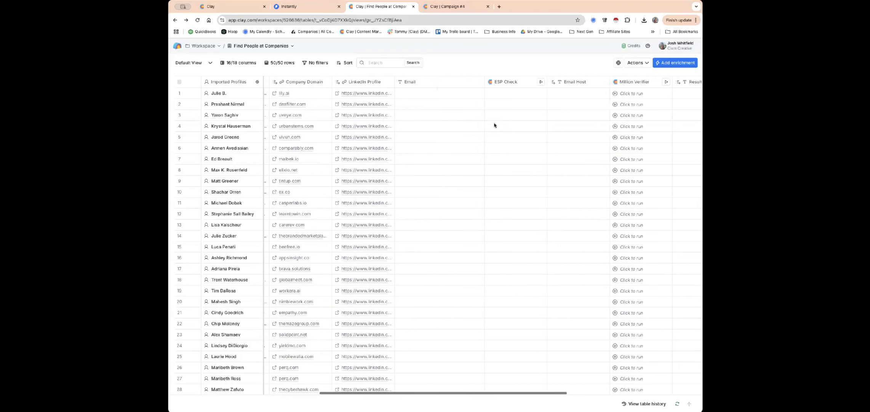
{"action": "scroll", "coordinate": [494, 125], "scroll_direction": "left", "scroll_amount": 1}
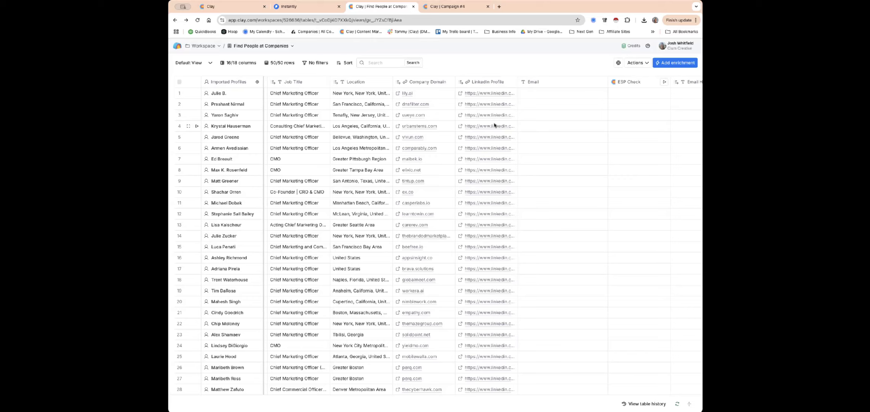
Rename the table to 'Find People at Companies - Ready for Export to zoominfo'
{"action": "left_click", "coordinate": [292, 46]}
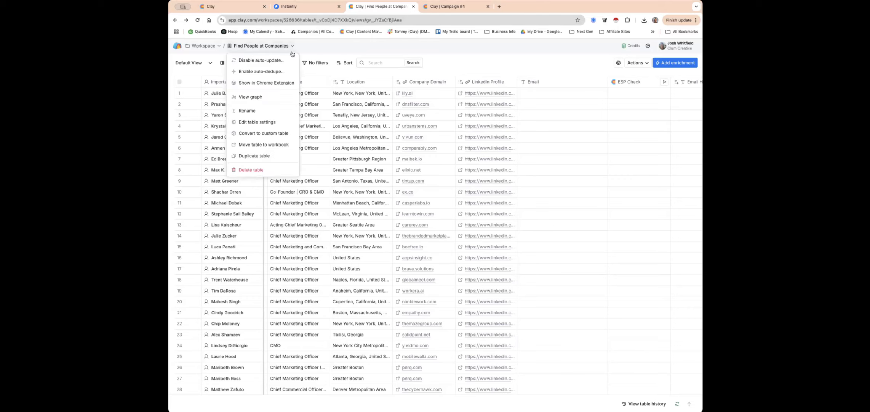
{"action": "left_click", "coordinate": [267, 110]}
{"action": "key", "text": "Escape"}
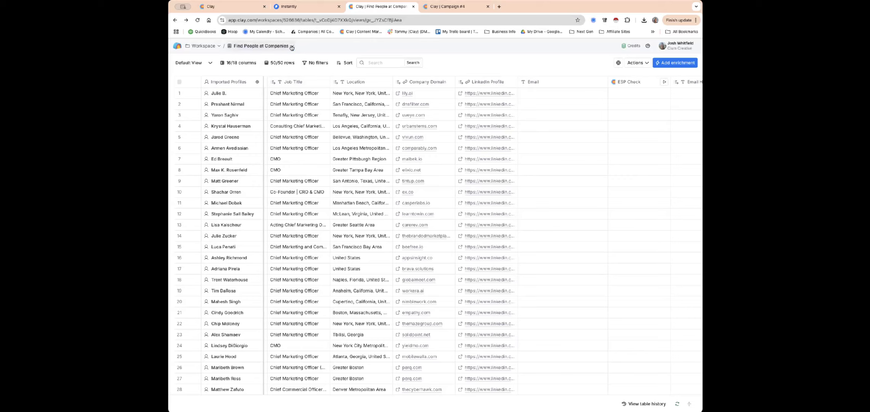
{"action": "left_click", "coordinate": [292, 47]}
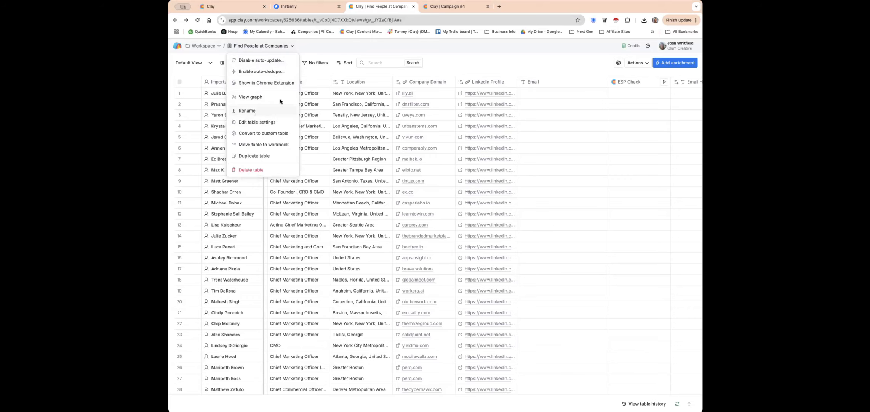
{"action": "left_click", "coordinate": [255, 111]}
{"action": "key", "text": "Right"}
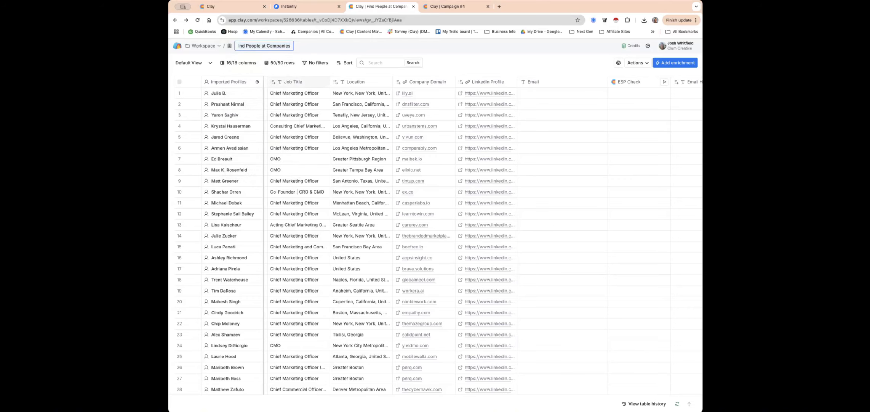
{"action": "type", "text": "- Ready"}
{"action": "type", "text": " for Export ("}
{"action": "type", "text": "o"}
{"action": "type", "text": " zoom"}
{"action": "type", "text": "info"}
{"action": "key", "text": "Return"}
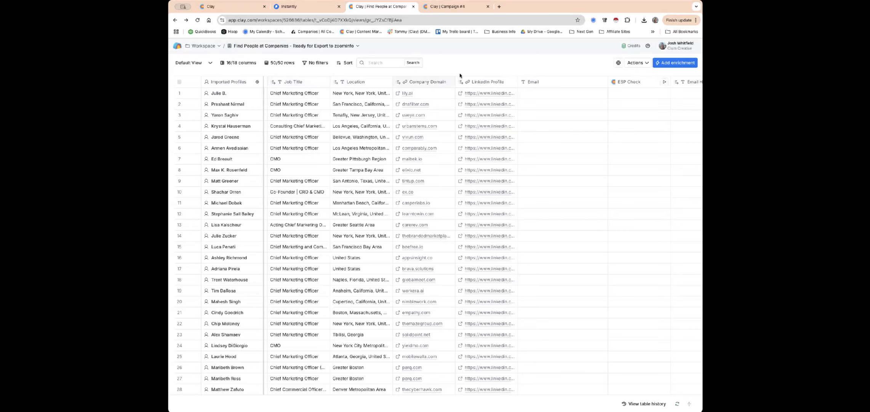
Add a ZoomInfo Enrich Contact enrichment column, found by searching 'zoom'
{"action": "left_click", "coordinate": [636, 67]}
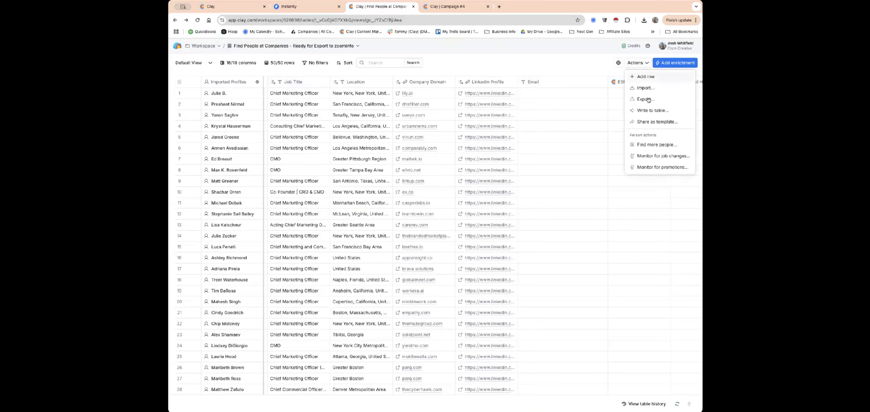
{"action": "left_click", "coordinate": [550, 67]}
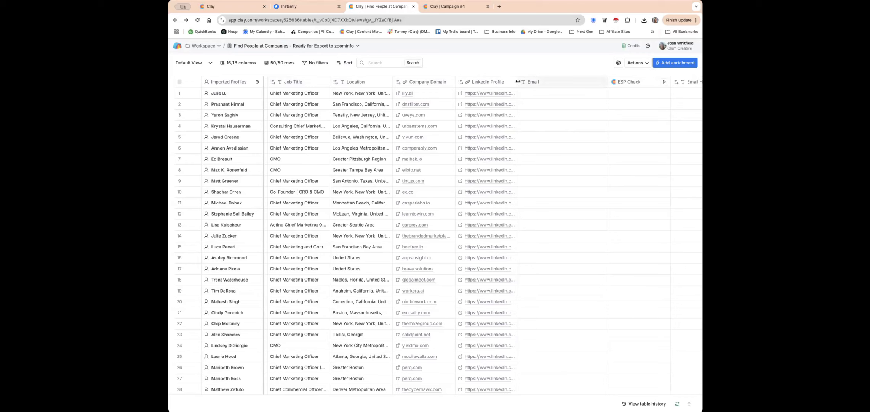
{"action": "left_click", "coordinate": [519, 69]}
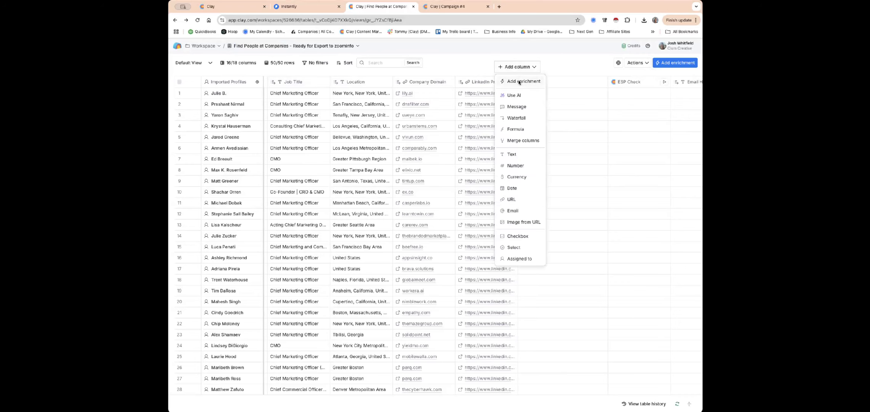
{"action": "left_click", "coordinate": [519, 83]}
{"action": "type", "text": "zoom"}
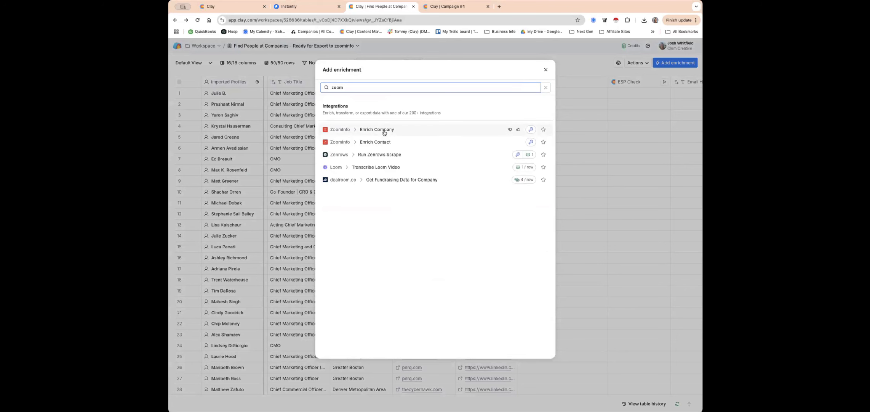
{"action": "left_click", "coordinate": [386, 143]}
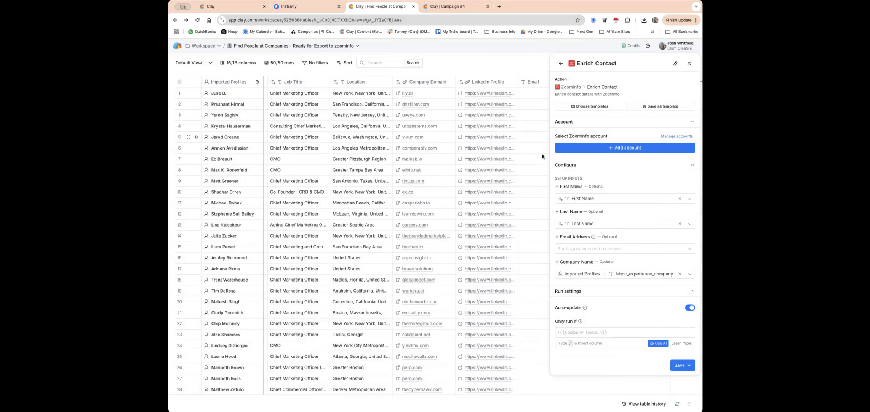
{"action": "left_click", "coordinate": [603, 148]}
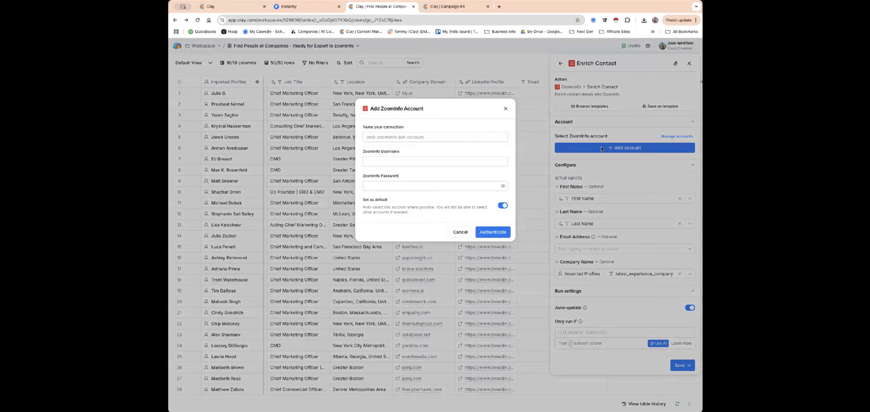
{"action": "left_click", "coordinate": [506, 110]}
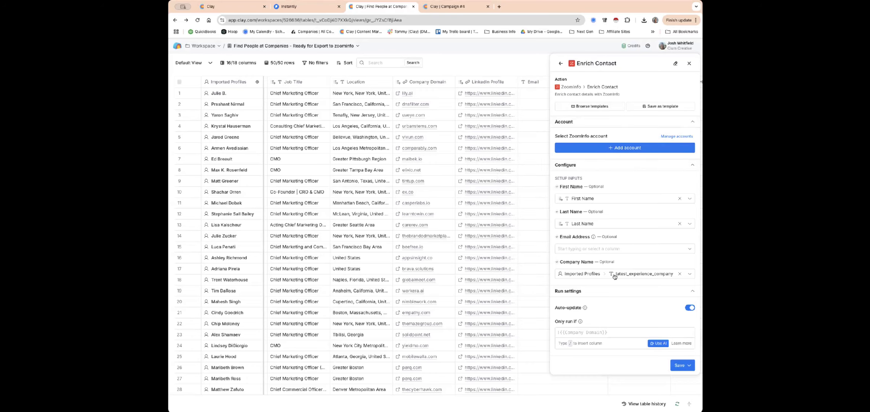
Try authenticating a ZoomInfo account with the account username and password, then open a new browser tab
{"action": "mouse_move", "coordinate": [628, 277]}
{"action": "left_click", "coordinate": [617, 149]}
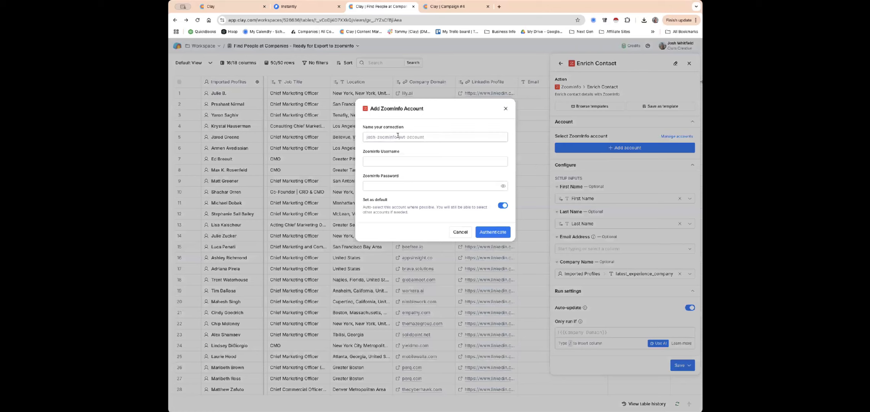
{"action": "left_click", "coordinate": [398, 160]}
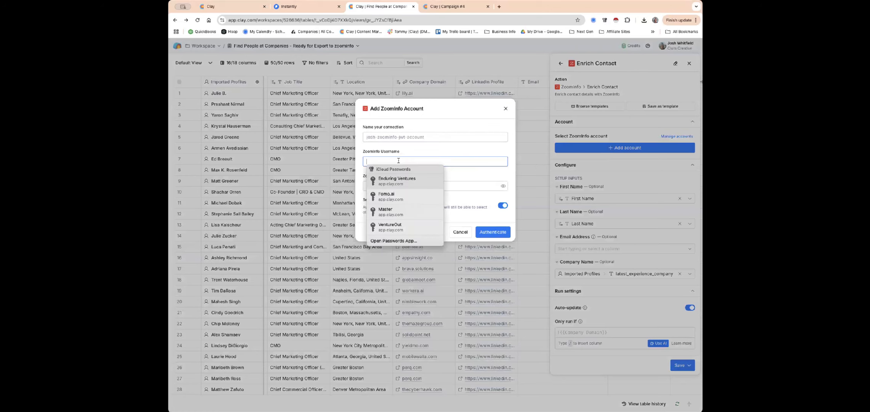
{"action": "left_click", "coordinate": [425, 154]}
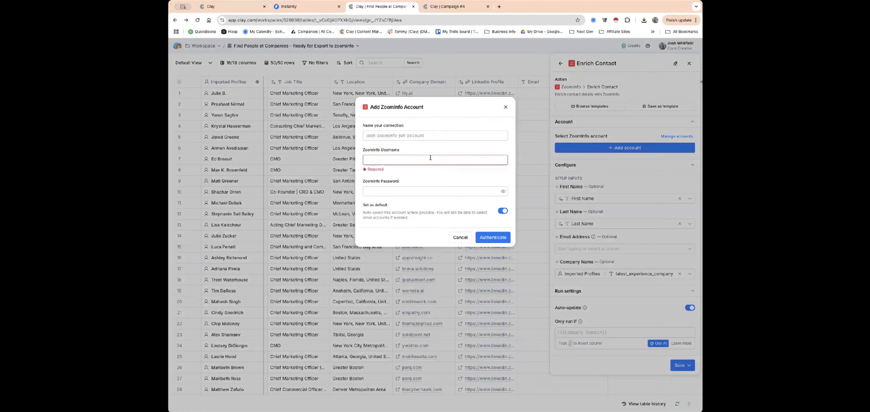
{"action": "left_click", "coordinate": [430, 157]}
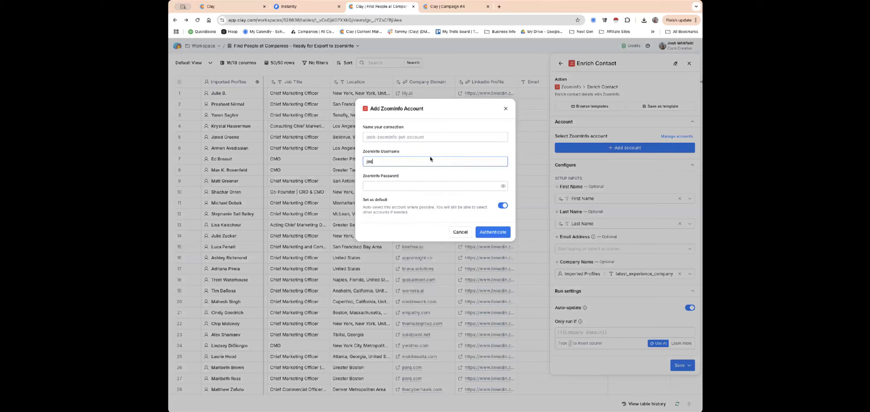
{"action": "key", "text": "Tab"}
{"action": "type", "text": "••••••••"}
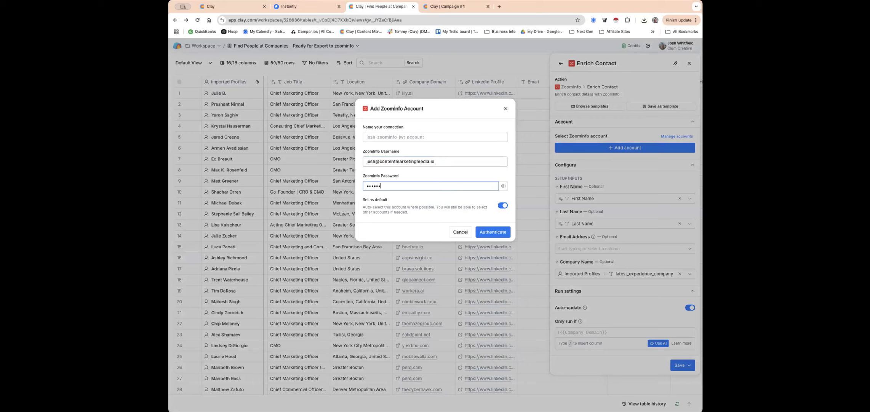
{"action": "left_click", "coordinate": [489, 231]}
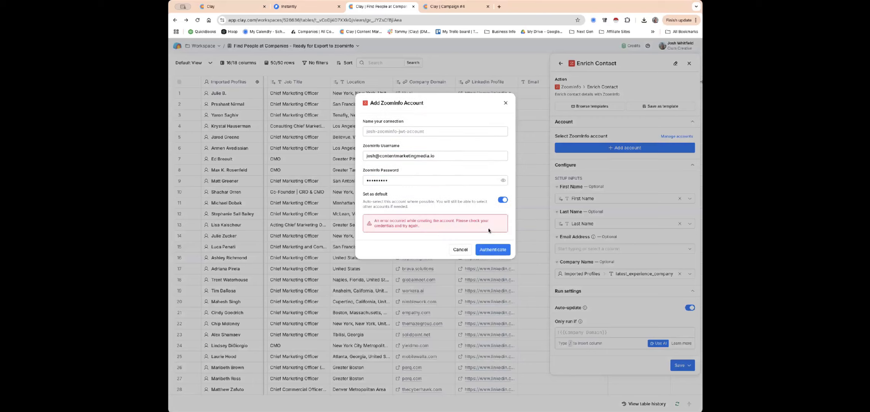
{"action": "left_click", "coordinate": [500, 7]}
Search for zoominfo, sign in to ZoomInfo with Google, and view the Admin Portal setup page
{"action": "type", "text": "omin"}
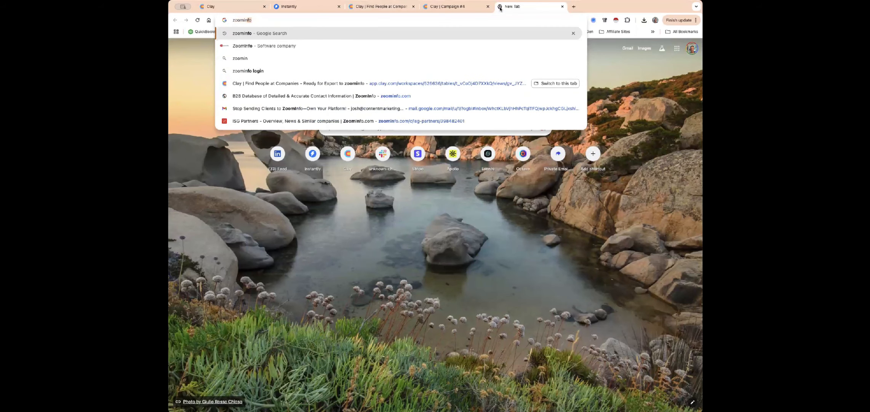
{"action": "key", "text": "Return"}
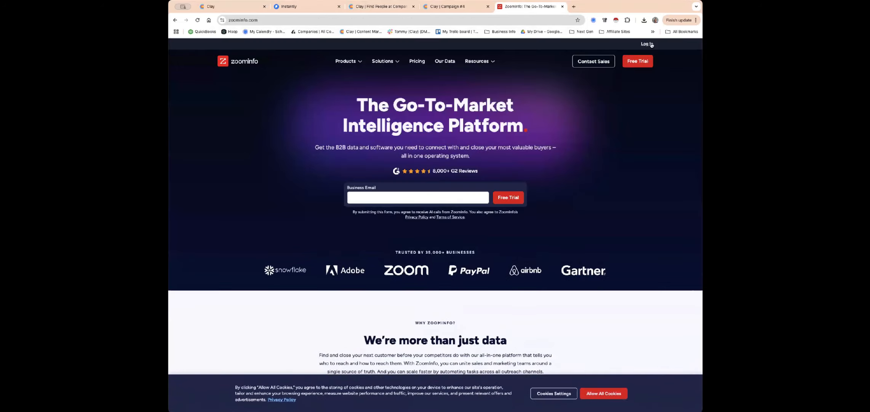
{"action": "left_click", "coordinate": [648, 44]}
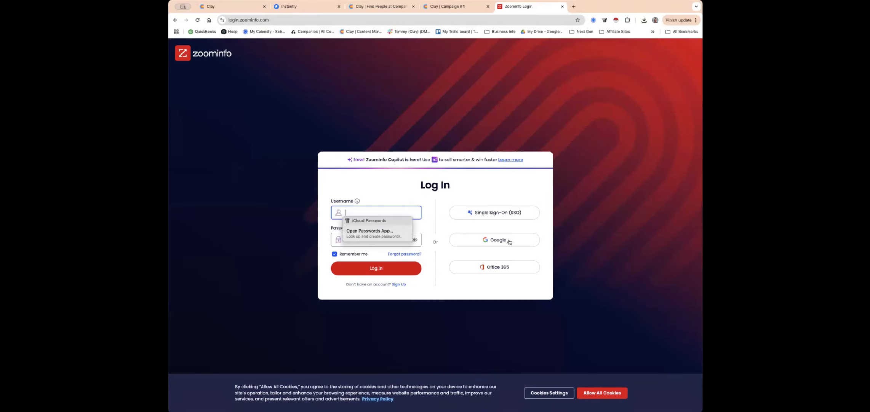
{"action": "left_click", "coordinate": [509, 241]}
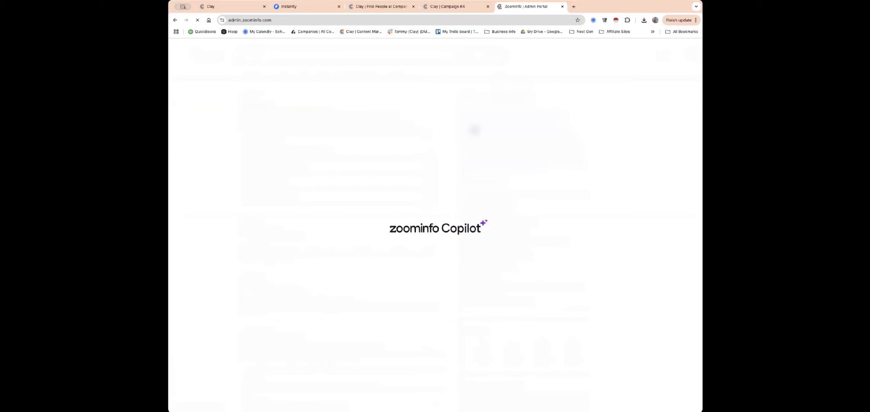
{"action": "left_click", "coordinate": [437, 7]}
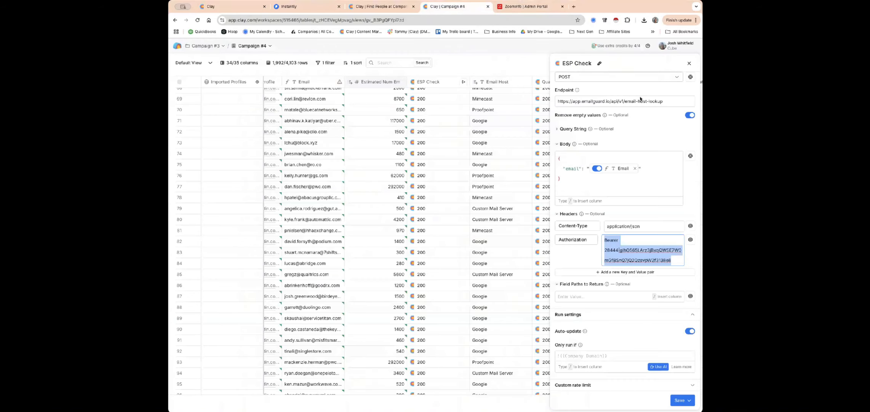
{"action": "left_click", "coordinate": [505, 8]}
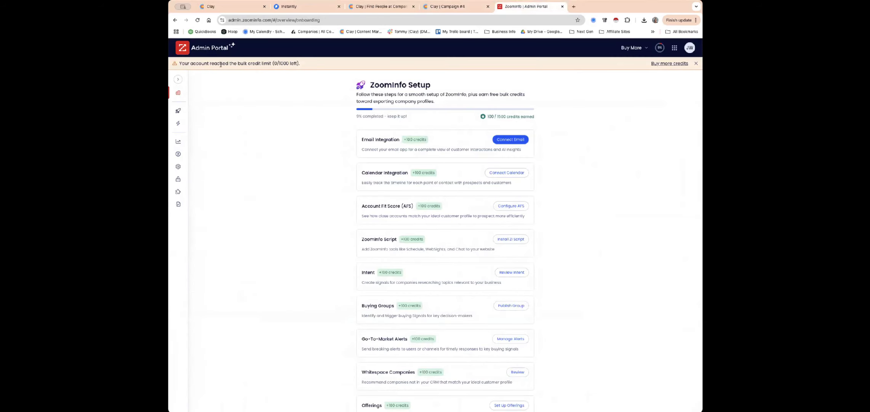
Open the ZoomInfo account menu, then close the Admin Portal tab
{"action": "left_click", "coordinate": [689, 49]}
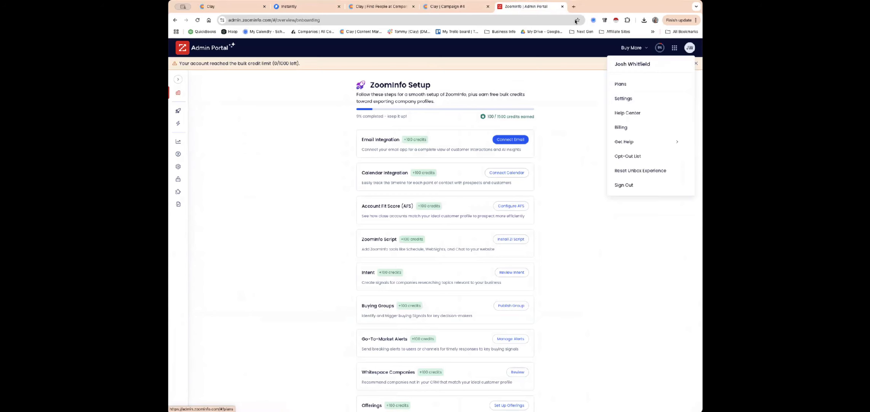
{"action": "left_click", "coordinate": [561, 6]}
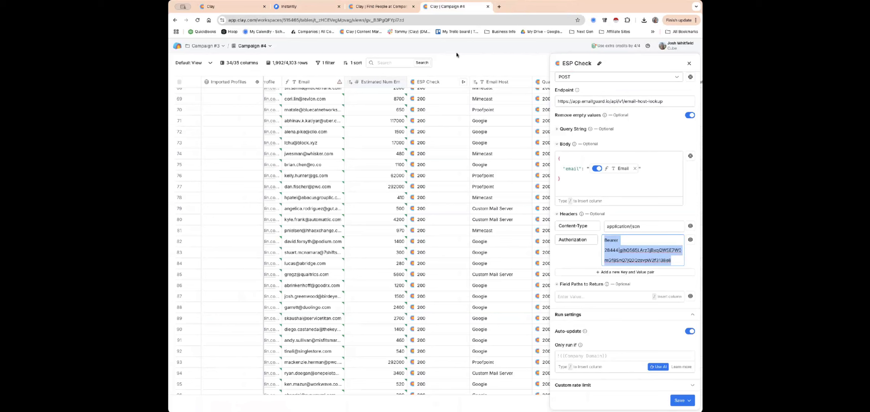
Dismiss the ZoomInfo account dialog and discard the unsaved Enrich Contact settings on Find People at Companies
{"action": "left_click", "coordinate": [373, 8]}
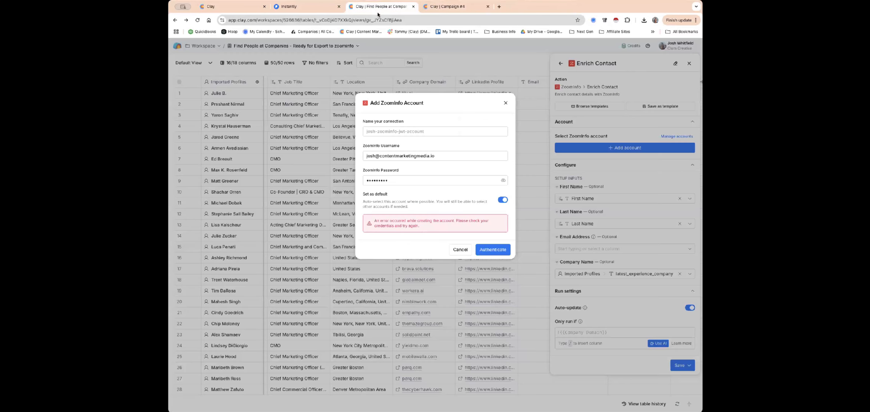
{"action": "left_click", "coordinate": [505, 104]}
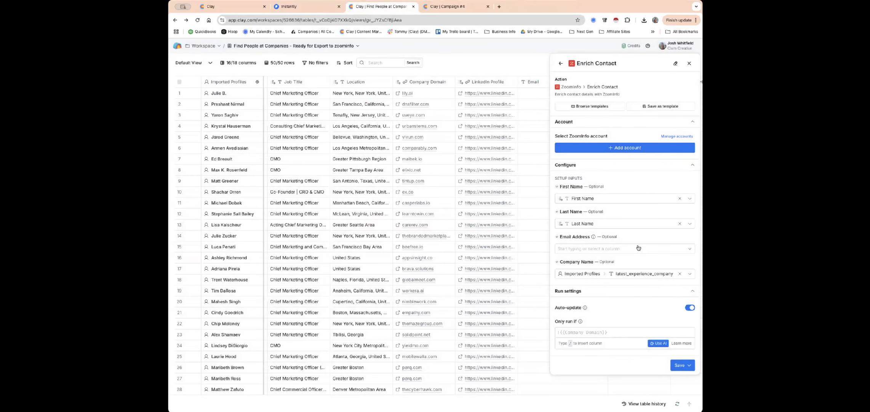
{"action": "left_click", "coordinate": [689, 64]}
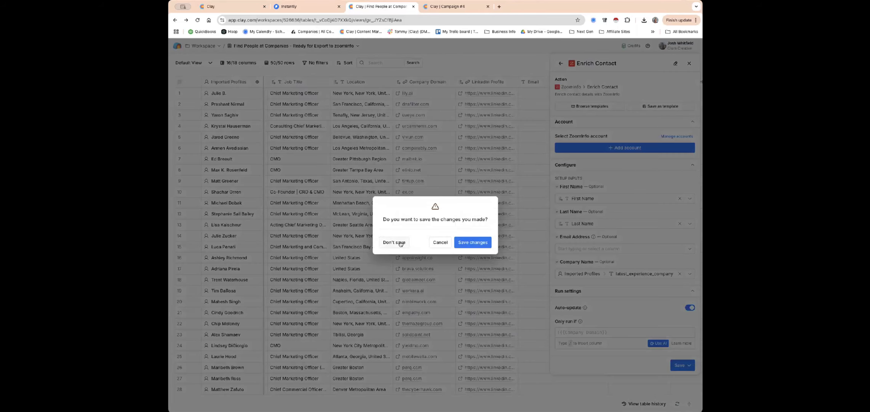
{"action": "left_click", "coordinate": [400, 243]}
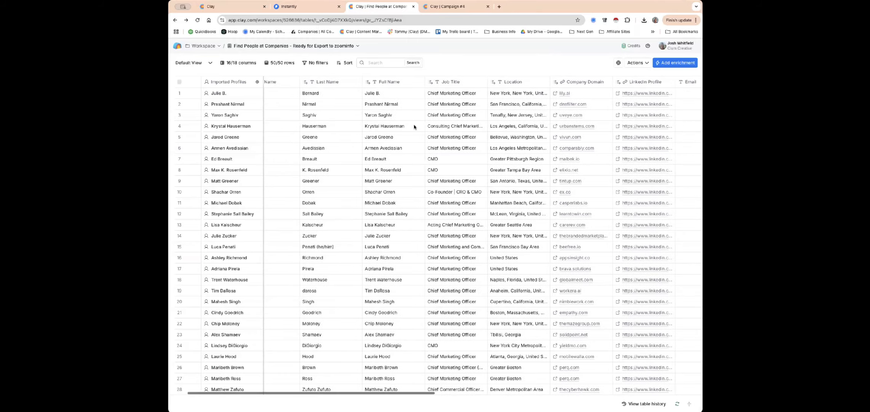
{"action": "scroll", "coordinate": [414, 127], "scroll_direction": "right", "scroll_amount": 3}
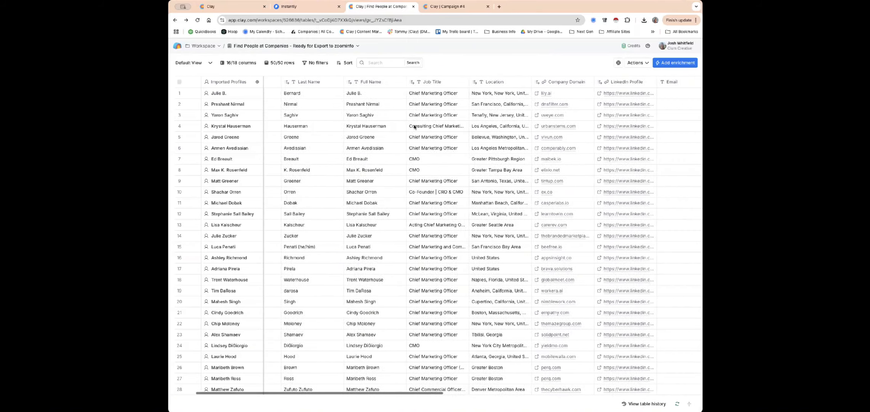
{"action": "scroll", "coordinate": [414, 127], "scroll_direction": "right", "scroll_amount": 1}
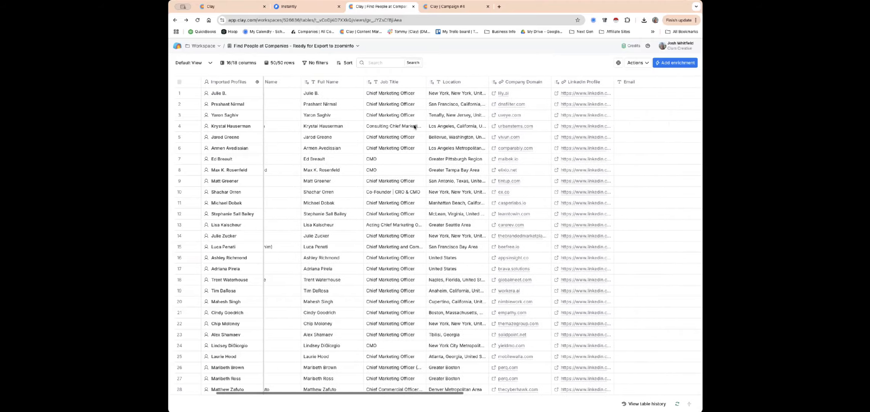
{"action": "scroll", "coordinate": [414, 126], "scroll_direction": "left", "scroll_amount": 3}
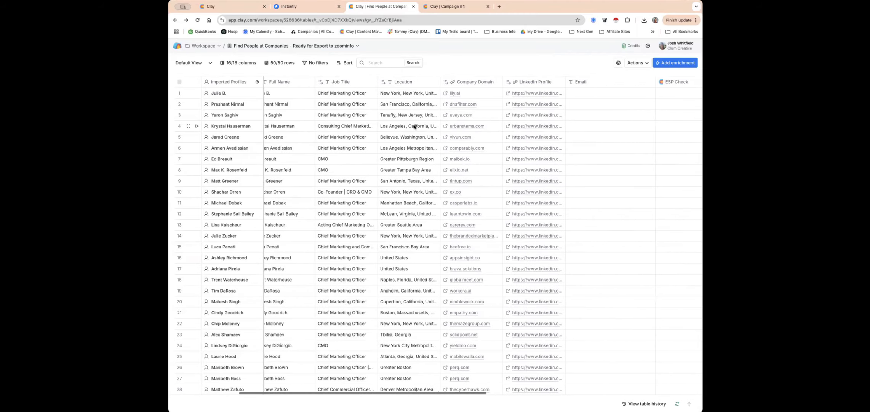
{"action": "scroll", "coordinate": [414, 127], "scroll_direction": "left", "scroll_amount": 1}
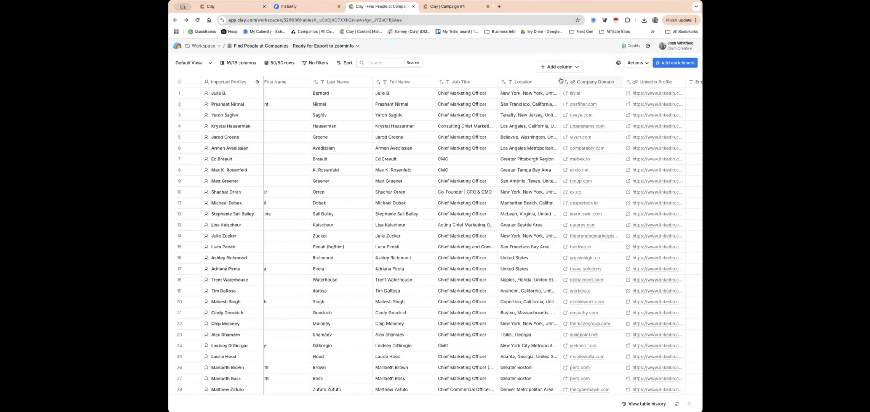
Add a text column 'Company Name' after Location and enter 'Content Marketing Media, LLC' in row 1
{"action": "left_click", "coordinate": [559, 69]}
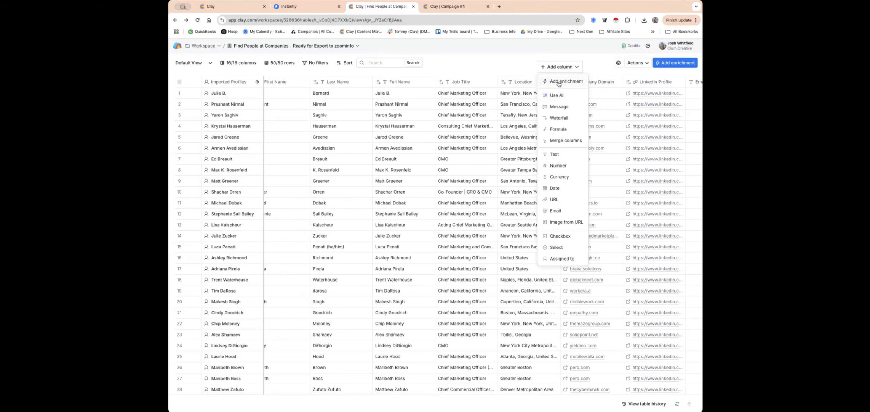
{"action": "left_click", "coordinate": [564, 154]}
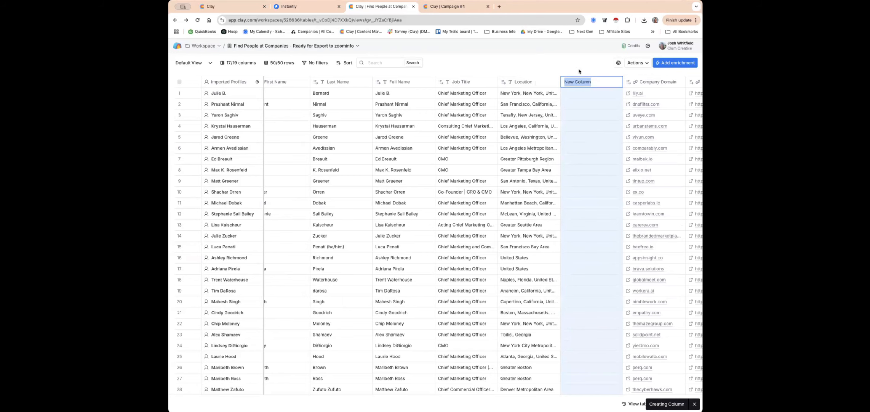
{"action": "left_click", "coordinate": [579, 82]}
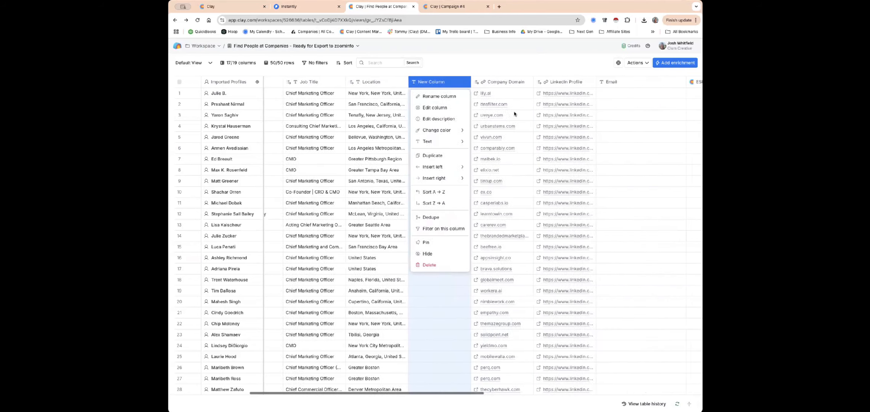
{"action": "left_click", "coordinate": [435, 96]}
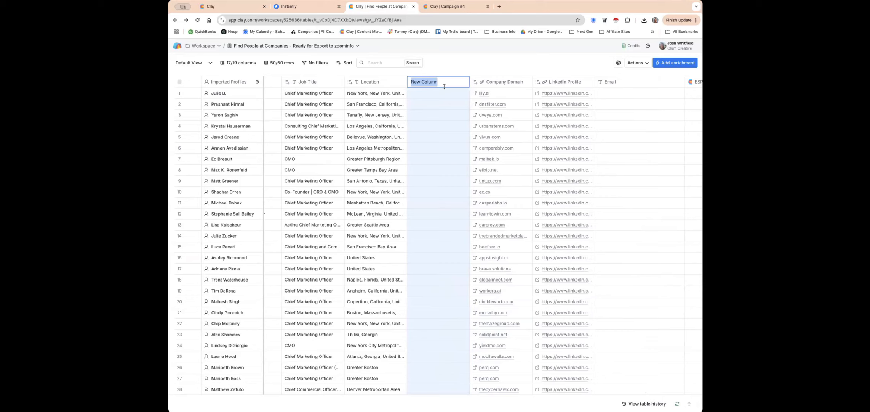
{"action": "type", "text": "Company Name"}
{"action": "key", "text": "Return"}
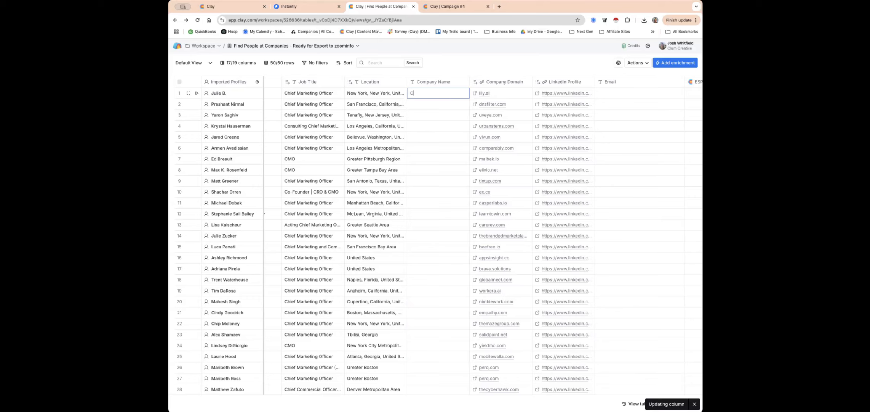
{"action": "type", "text": "Content"}
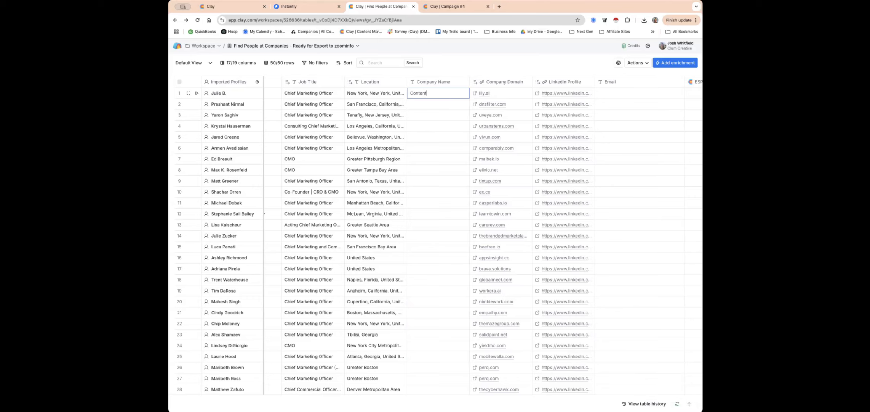
{"action": "type", "text": " MArke"}
{"action": "type", "text": "LLC"}
{"action": "key", "text": "Return"}
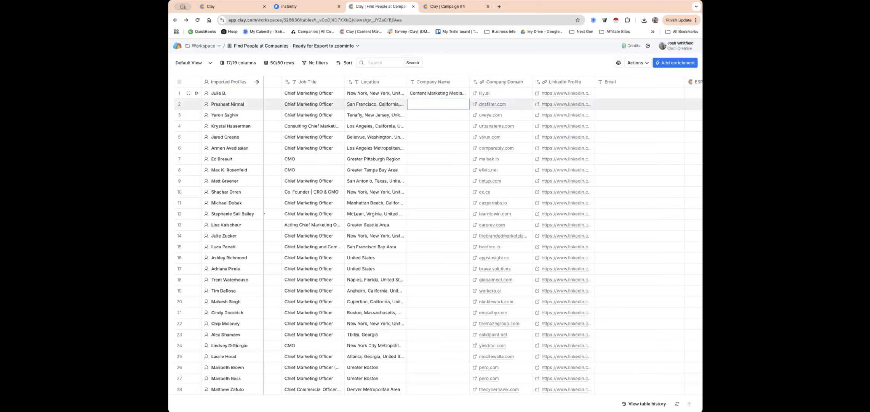
Add and save a Normalize Company Name enrichment on Company Name, outputting only Normalized Name
{"action": "mouse_move", "coordinate": [470, 75]}
{"action": "left_click", "coordinate": [470, 69]}
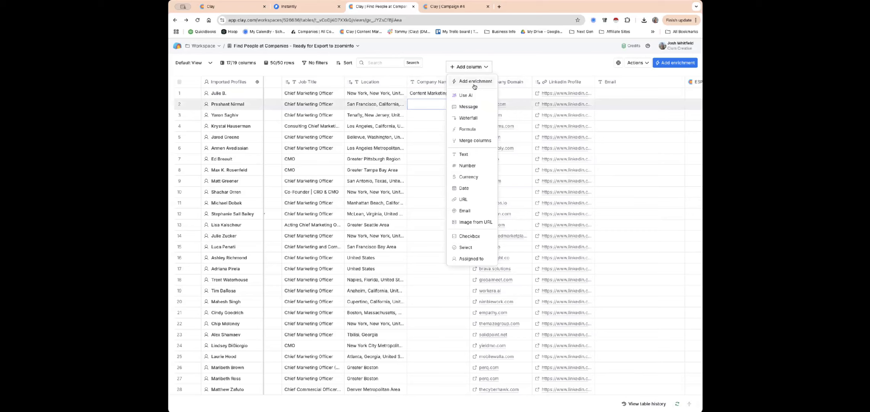
{"action": "left_click", "coordinate": [474, 85]}
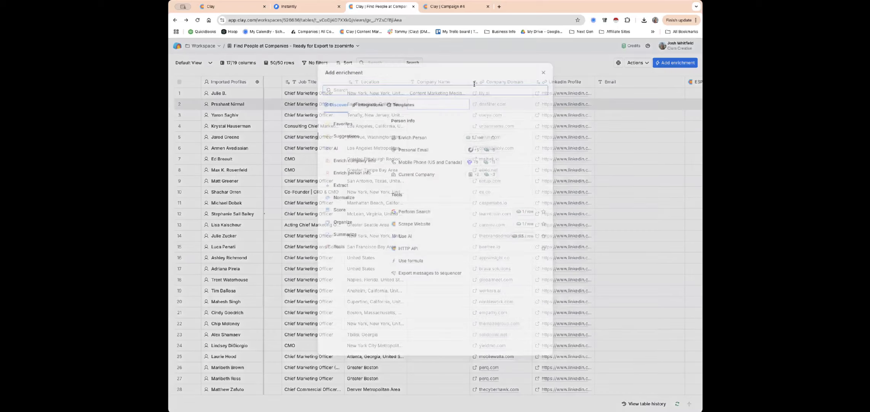
{"action": "type", "text": "normaliz"}
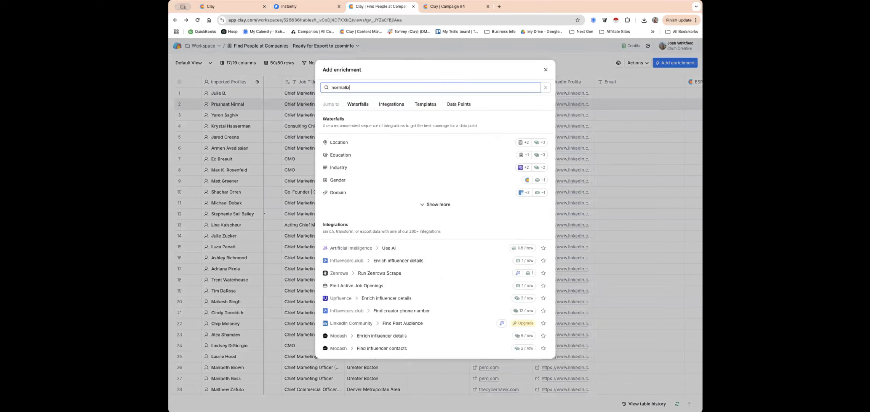
{"action": "type", "text": "e"}
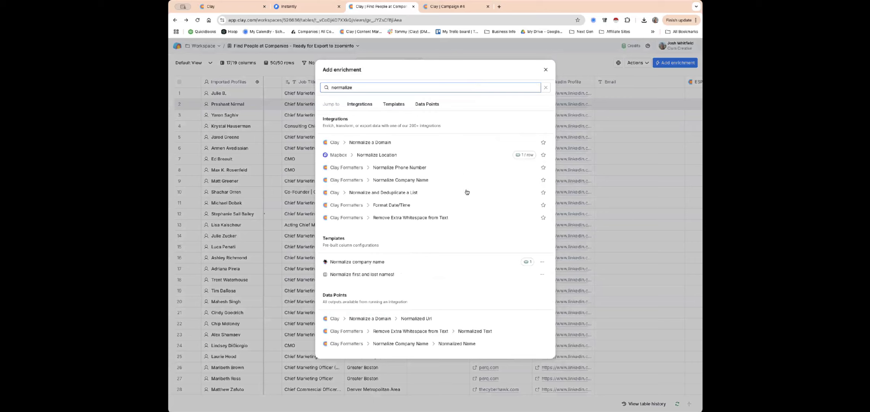
{"action": "scroll", "coordinate": [459, 244], "scroll_direction": "down", "scroll_amount": 2}
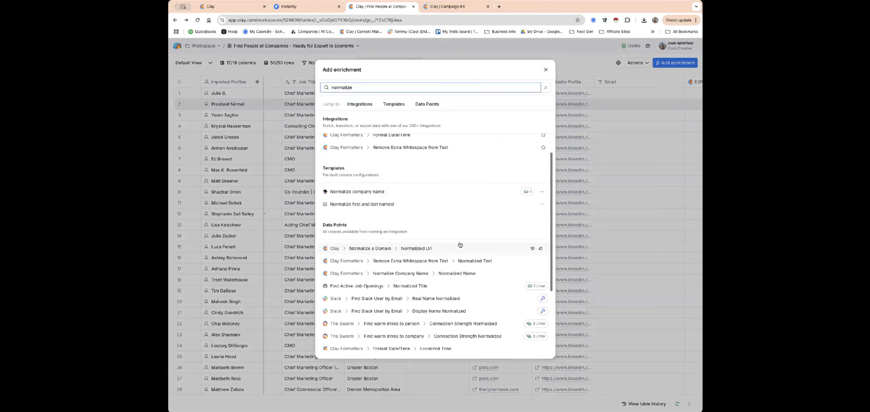
{"action": "mouse_move", "coordinate": [364, 185]}
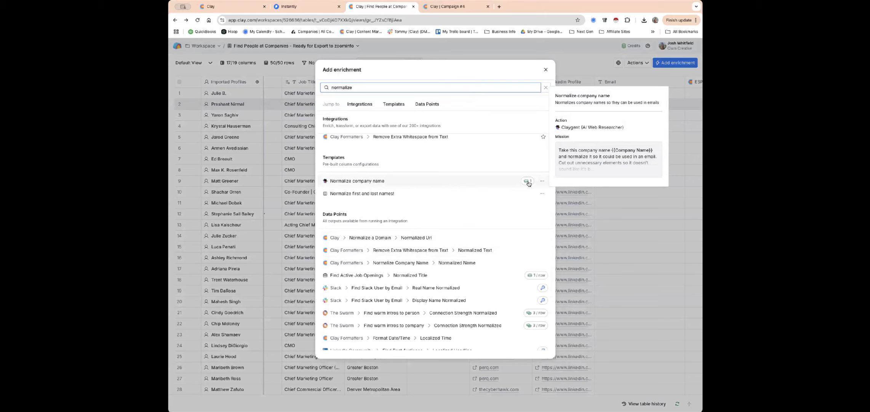
{"action": "left_click", "coordinate": [419, 263]}
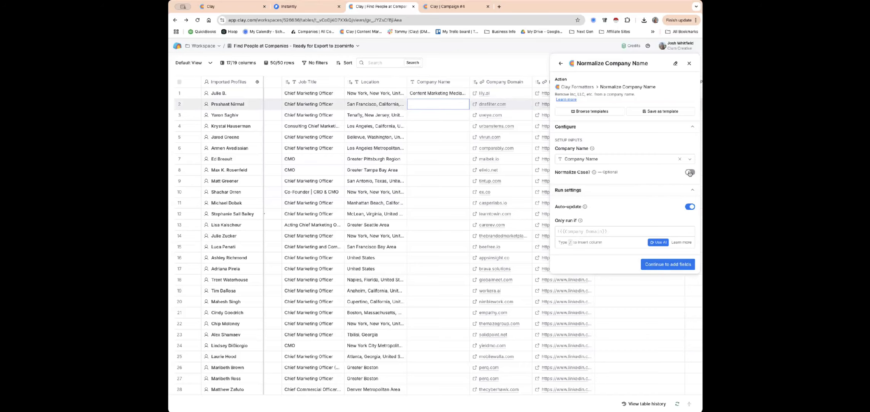
{"action": "left_click", "coordinate": [667, 264]}
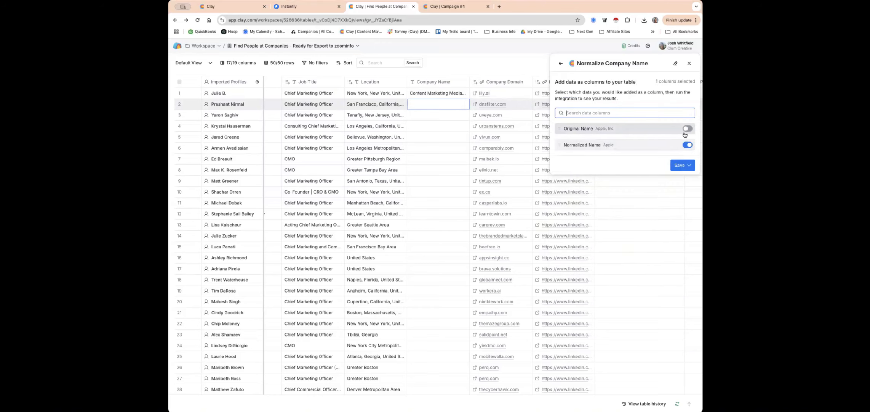
{"action": "left_click", "coordinate": [682, 164]}
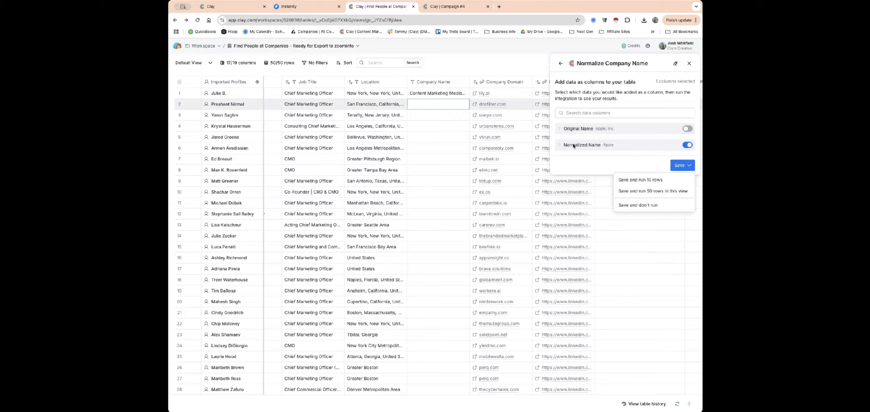
{"action": "left_click", "coordinate": [638, 205]}
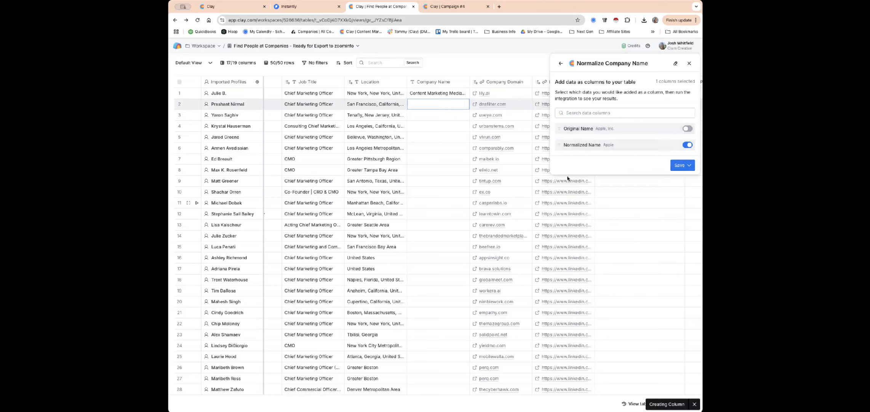
Run the normalization on row 1 and widen the Company Name column
{"action": "left_click", "coordinate": [527, 93]}
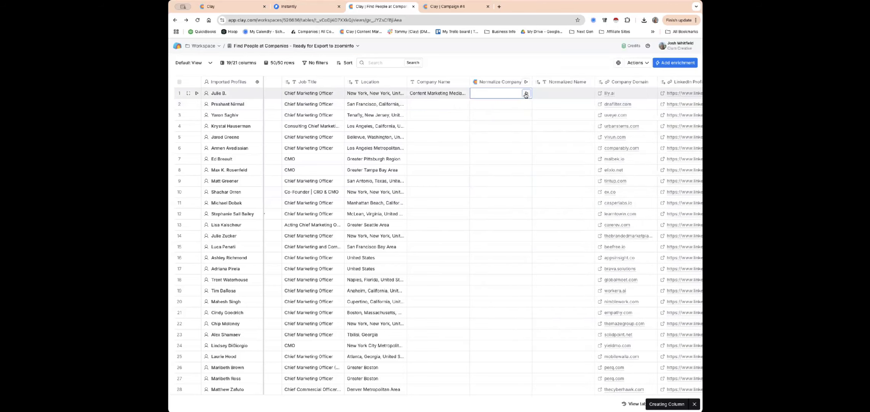
{"action": "scroll", "coordinate": [444, 95], "scroll_direction": "right", "scroll_amount": 1}
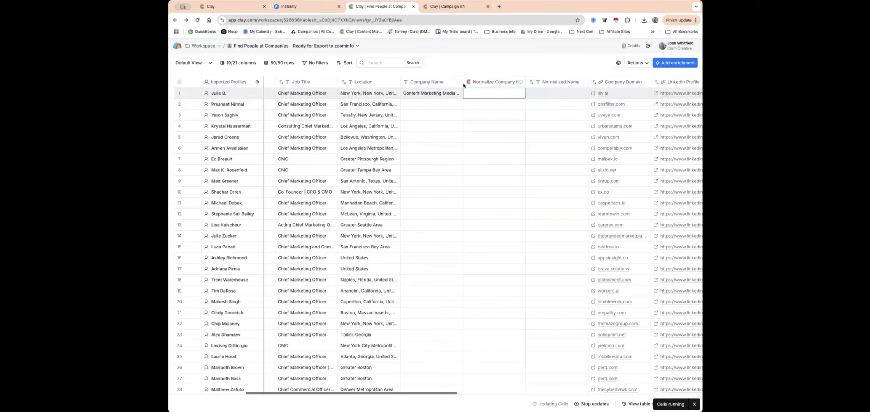
{"action": "left_click_drag", "start_coordinate": [462, 81], "coordinate": [506, 81]}
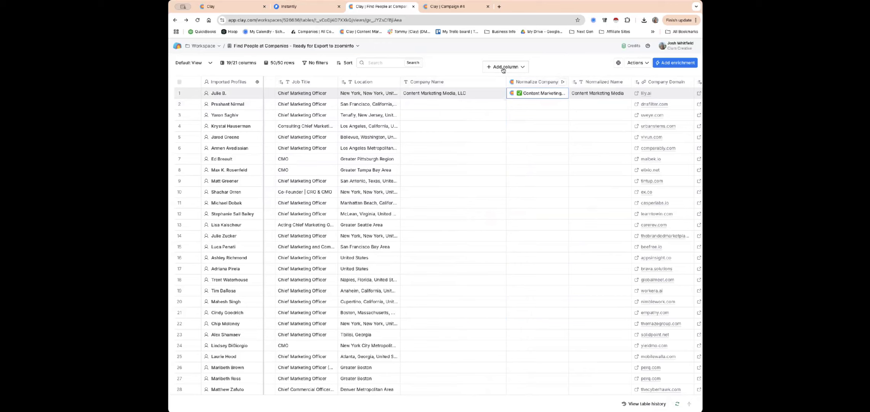
{"action": "left_click", "coordinate": [503, 68]}
{"action": "left_click", "coordinate": [509, 82]}
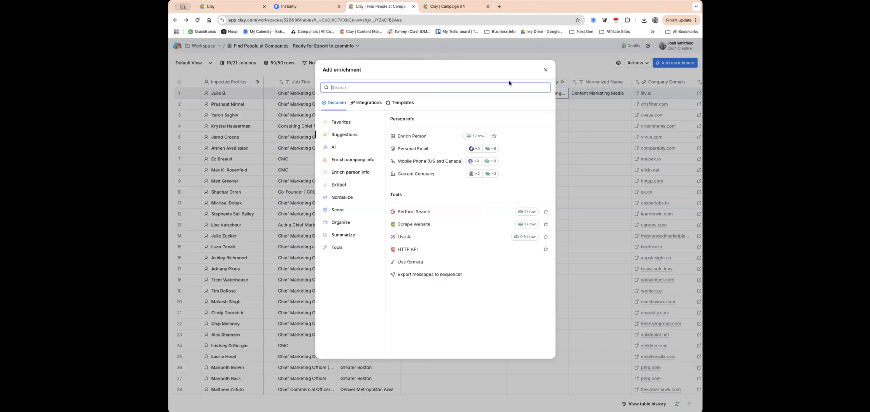
{"action": "left_click", "coordinate": [546, 70]}
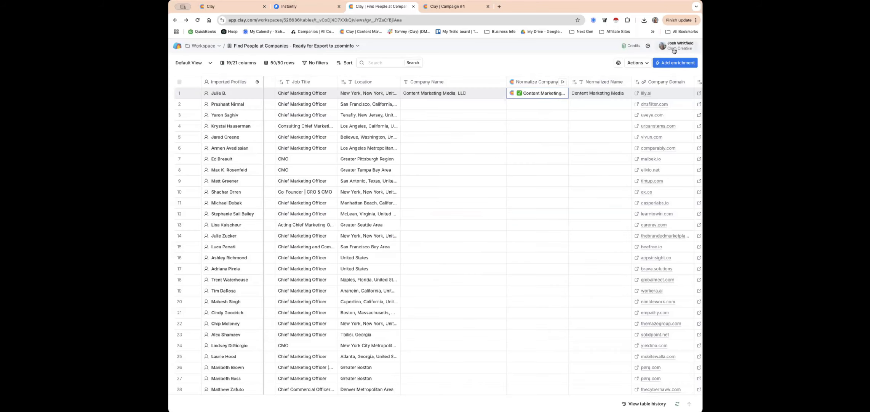
{"action": "left_click", "coordinate": [674, 50]}
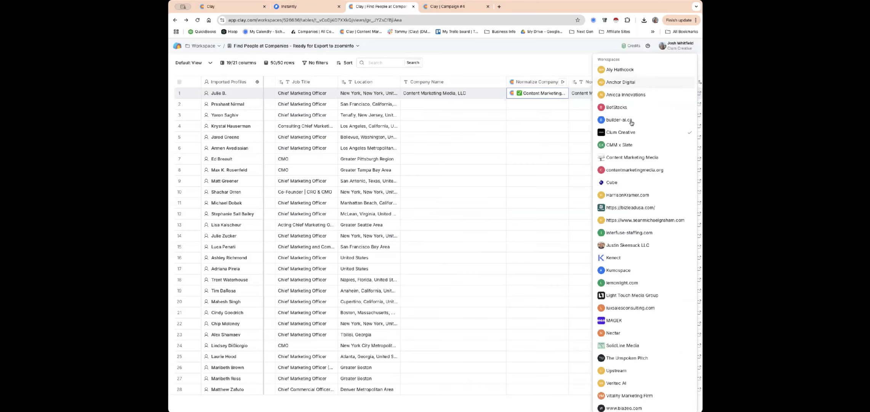
Open the Cobalt Keys 02-23-25 table under Clients > Cobalt Keys in the Content Marketing Media workspace
{"action": "left_click", "coordinate": [625, 157]}
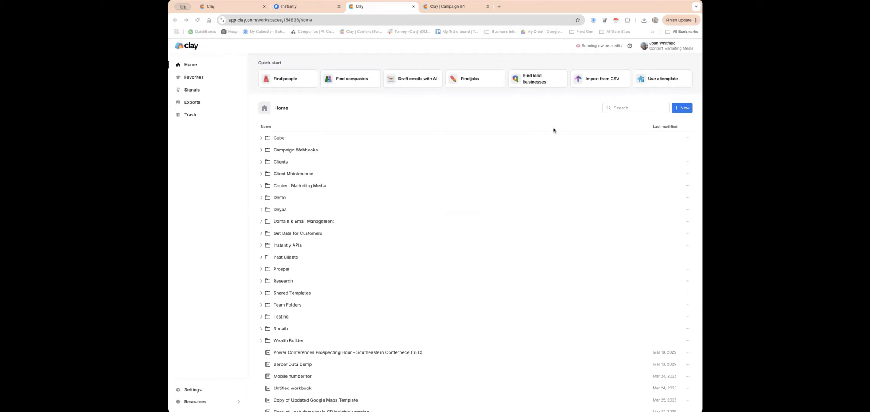
{"action": "left_click", "coordinate": [282, 162]}
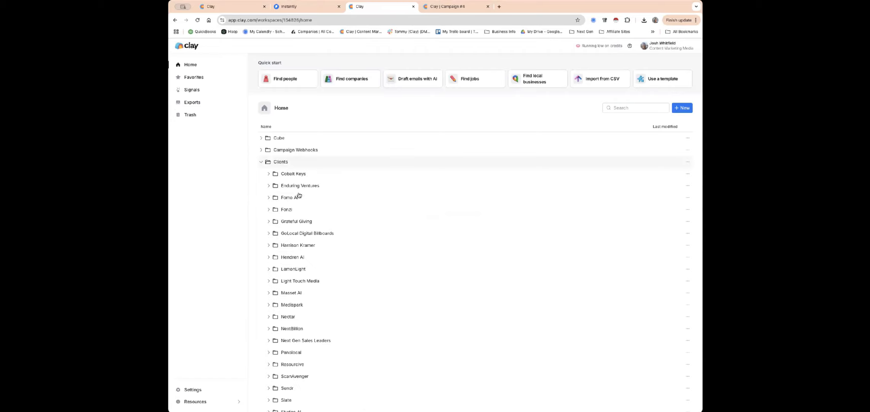
{"action": "scroll", "coordinate": [310, 205], "scroll_direction": "down", "scroll_amount": 5}
{"action": "scroll", "coordinate": [310, 202], "scroll_direction": "up", "scroll_amount": 5}
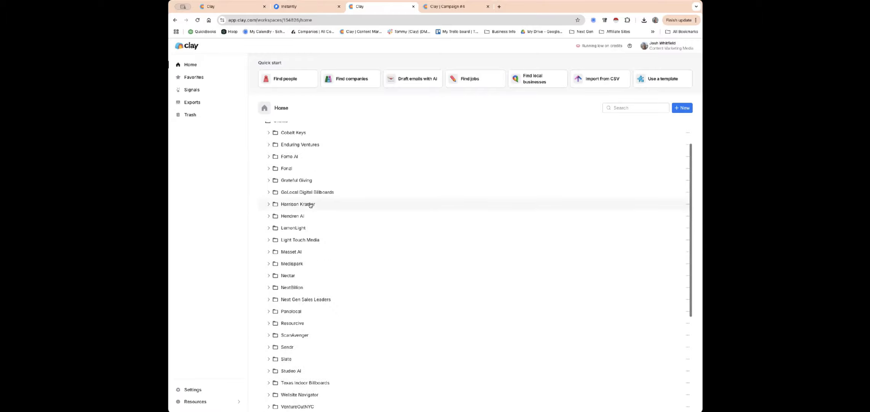
{"action": "scroll", "coordinate": [309, 202], "scroll_direction": "down", "scroll_amount": 5}
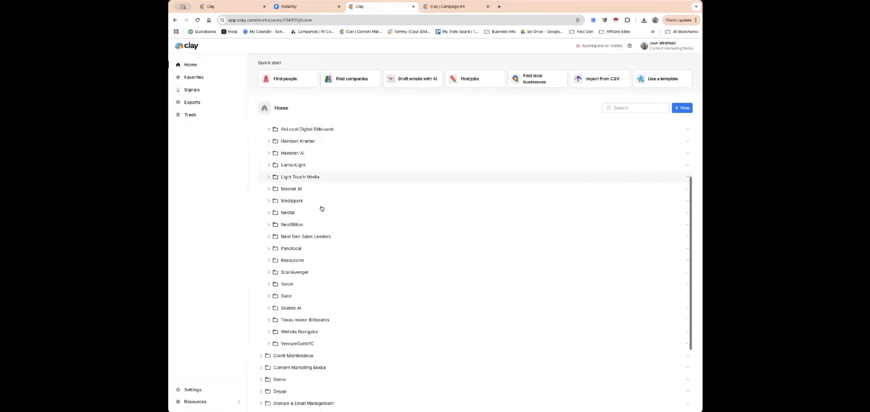
{"action": "scroll", "coordinate": [321, 208], "scroll_direction": "up", "scroll_amount": 5}
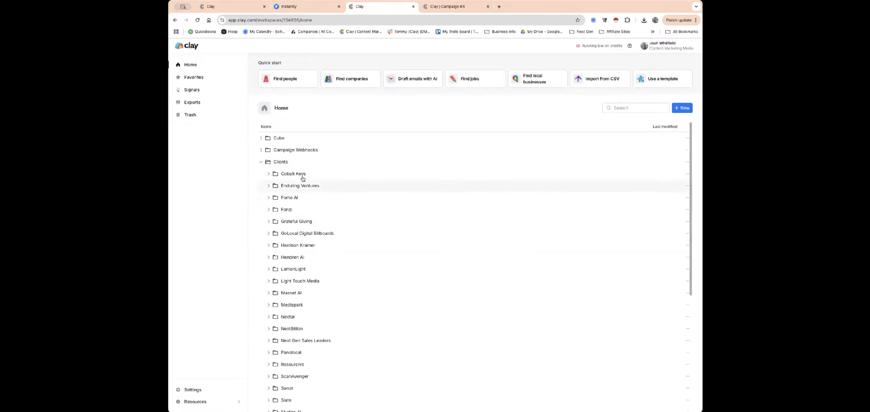
{"action": "left_click", "coordinate": [301, 174]}
{"action": "scroll", "coordinate": [385, 225], "scroll_direction": "down", "scroll_amount": 5}
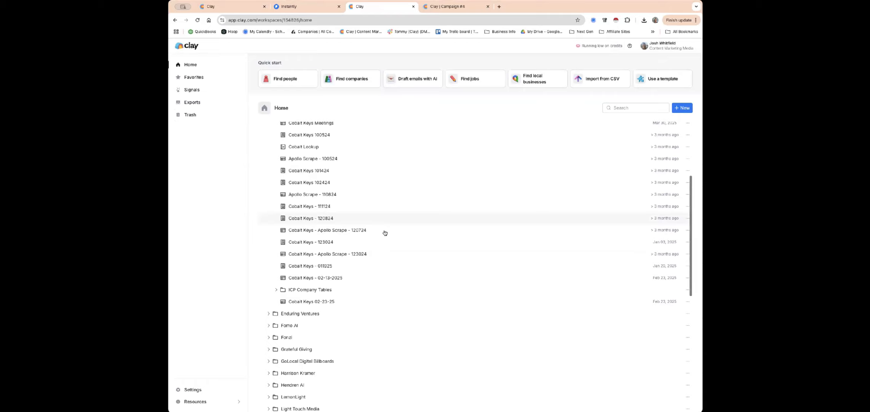
{"action": "left_click", "coordinate": [352, 297]}
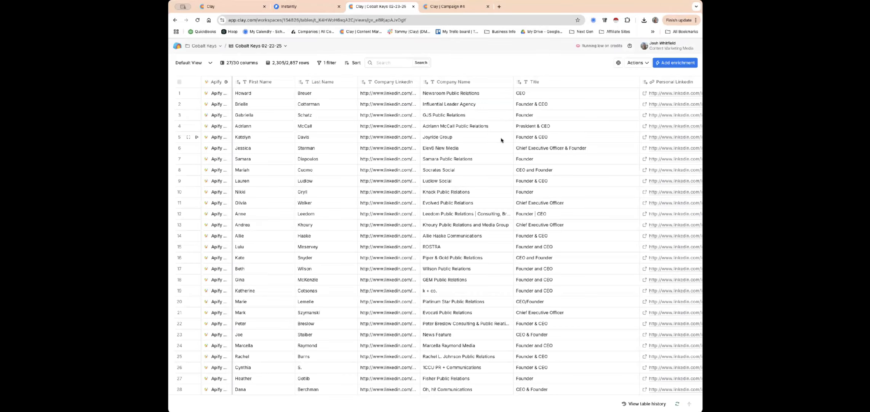
{"action": "scroll", "coordinate": [501, 140], "scroll_direction": "right", "scroll_amount": 10}
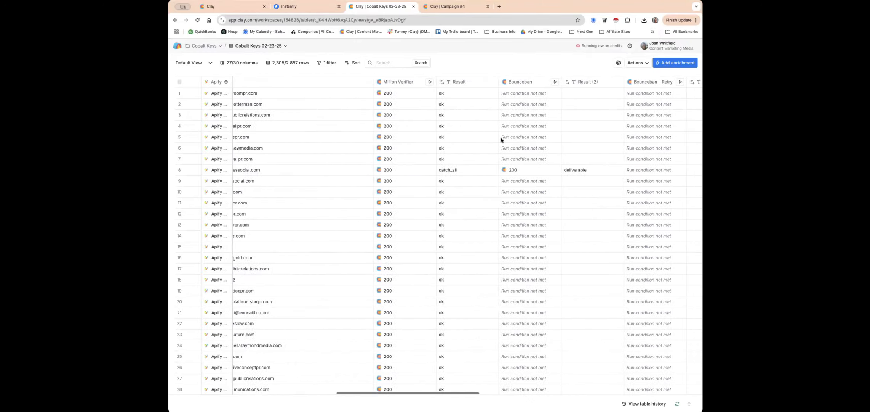
{"action": "scroll", "coordinate": [502, 140], "scroll_direction": "right", "scroll_amount": 10}
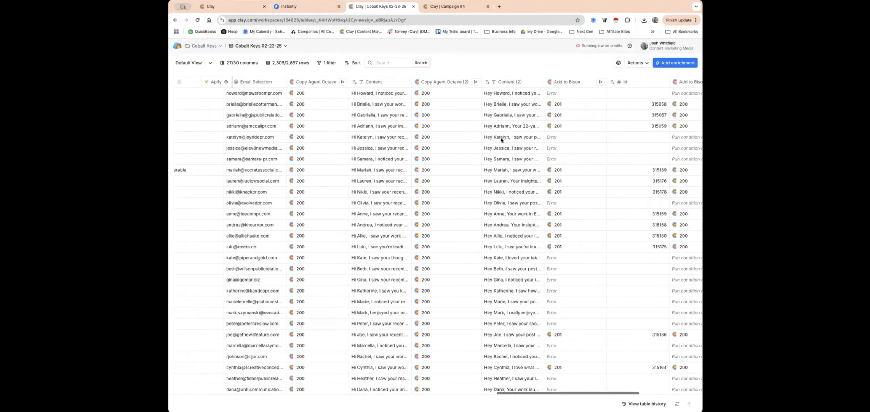
Open the enrichment picker on the Cobalt Keys table and search for the AI option
{"action": "scroll", "coordinate": [501, 139], "scroll_direction": "right", "scroll_amount": 5}
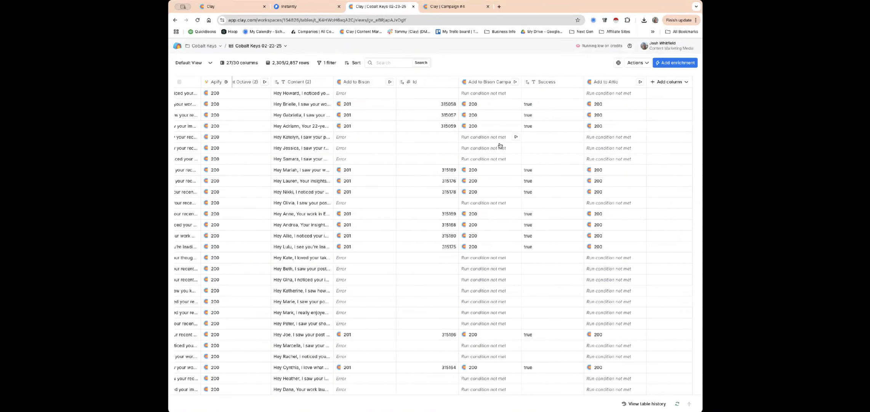
{"action": "left_click", "coordinate": [676, 83]}
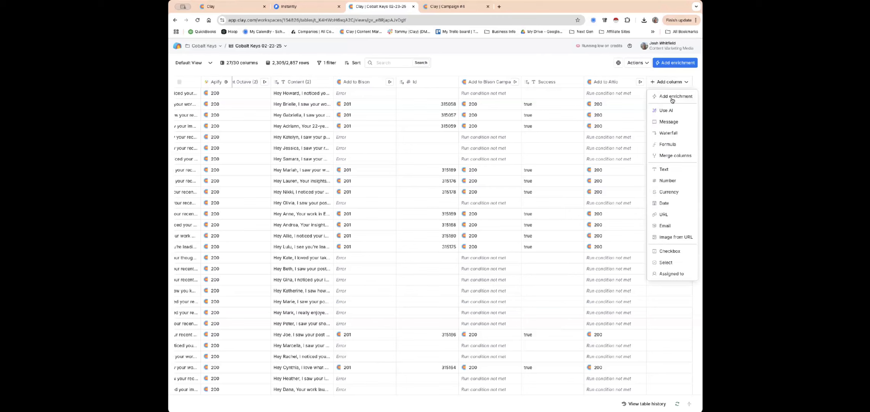
{"action": "left_click", "coordinate": [670, 98]}
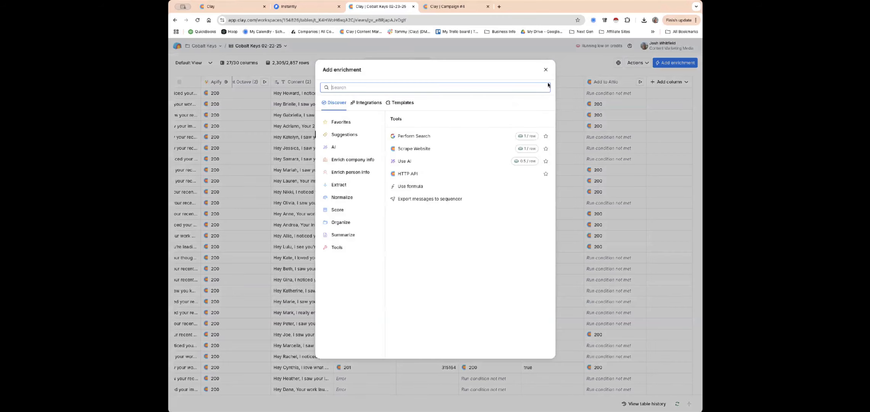
{"action": "type", "text": "usw"}
{"action": "type", "text": "a"}
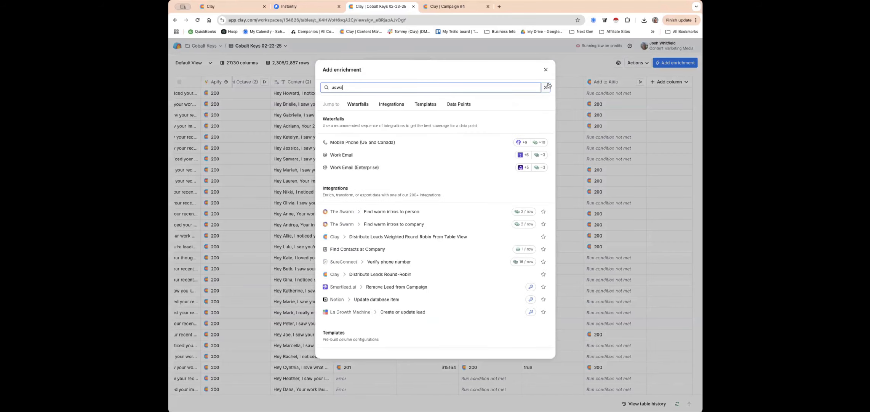
{"action": "type", "text": "eai"}
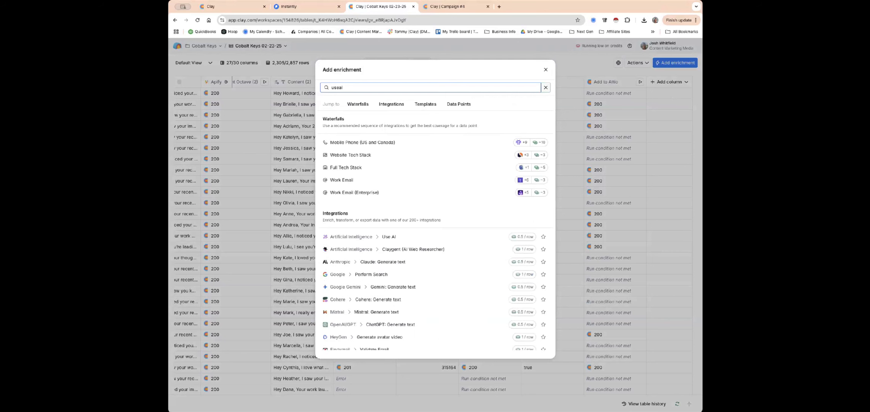
Add an AI column set to Content creation with OpenAI GPT 4o Mini, keeping the existing account
{"action": "left_click", "coordinate": [452, 236]}
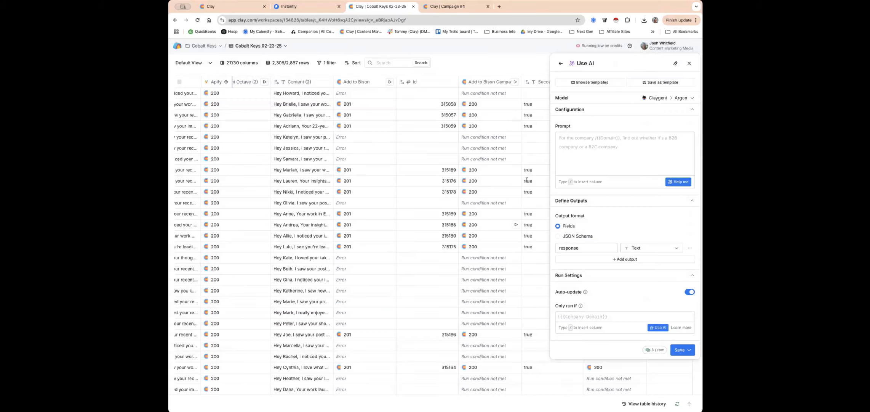
{"action": "left_click", "coordinate": [673, 99]}
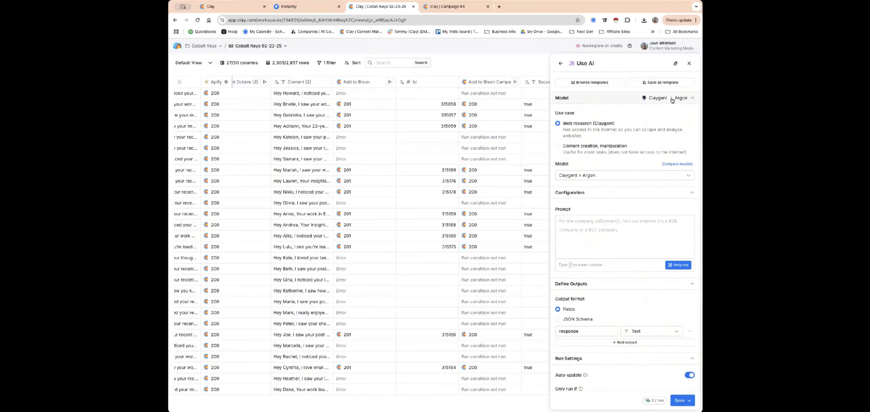
{"action": "left_click", "coordinate": [672, 99]}
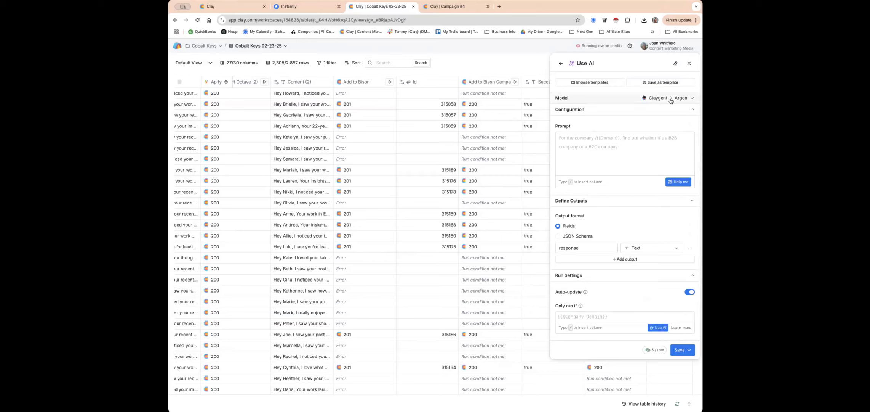
{"action": "left_click", "coordinate": [668, 102]}
{"action": "left_click", "coordinate": [557, 146]}
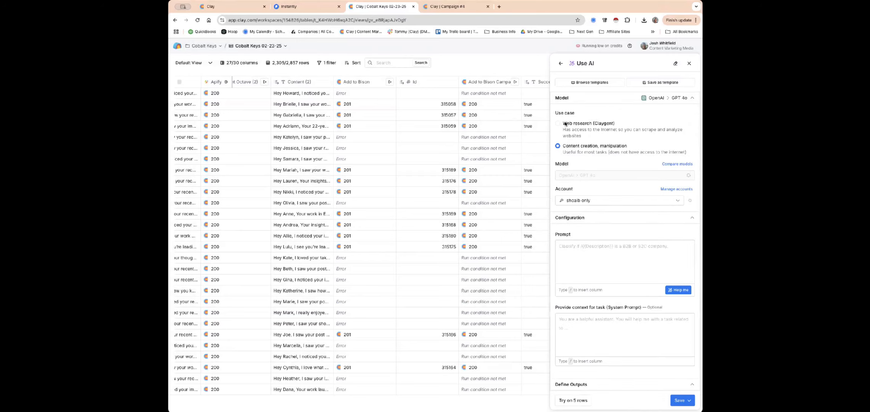
{"action": "left_click", "coordinate": [652, 174]}
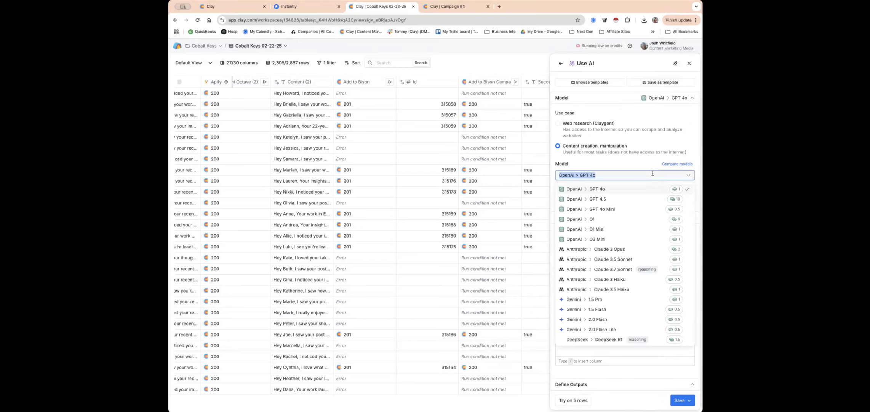
{"action": "left_click", "coordinate": [633, 170]}
{"action": "left_click", "coordinate": [631, 176]}
{"action": "left_click", "coordinate": [633, 209]}
{"action": "left_click", "coordinate": [640, 200]}
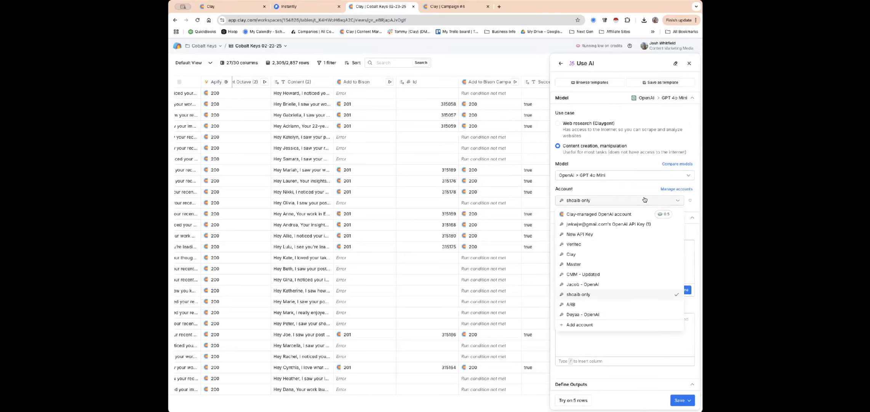
{"action": "left_click", "coordinate": [611, 295]}
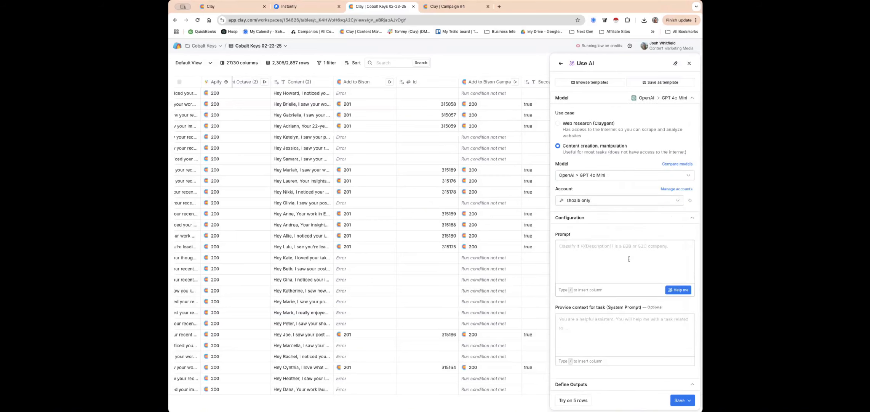
{"action": "left_click", "coordinate": [591, 248]}
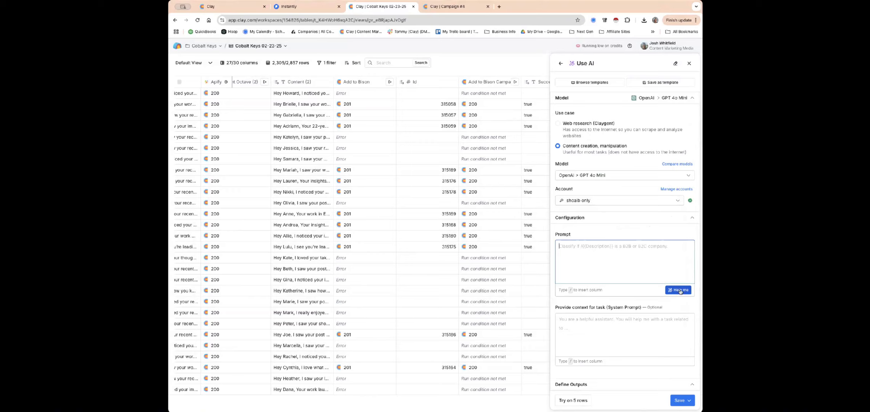
Generate a Claygent prompt from 'Look at the company name and return a clean name' and accept it
{"action": "left_click", "coordinate": [679, 290]}
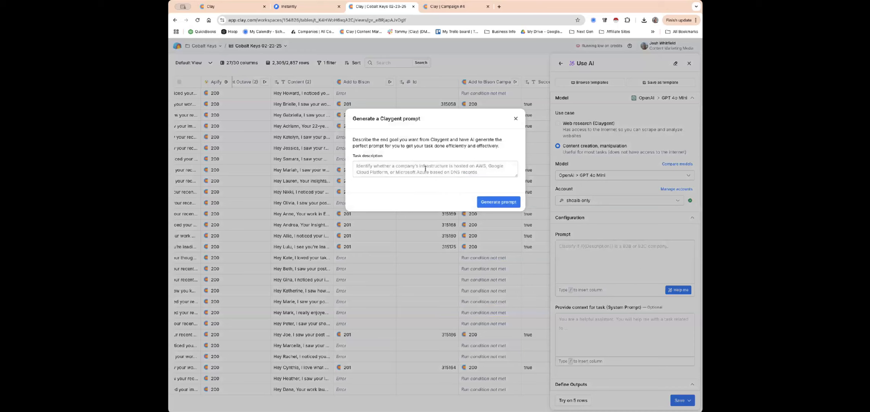
{"action": "left_click", "coordinate": [422, 169]}
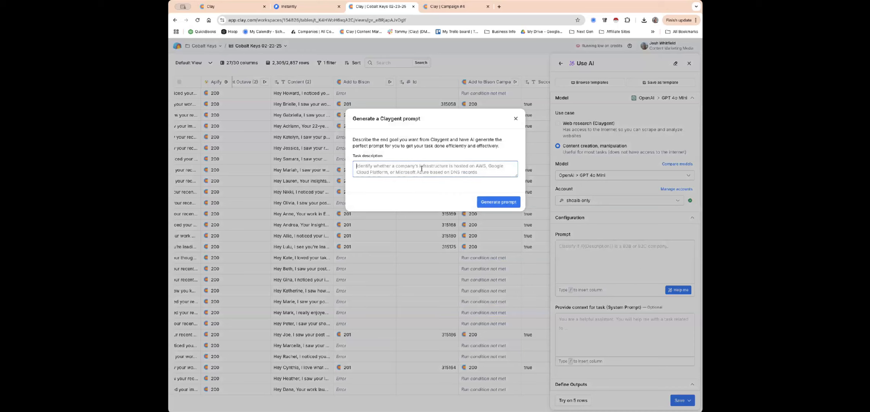
{"action": "type", "text": "Look at t"}
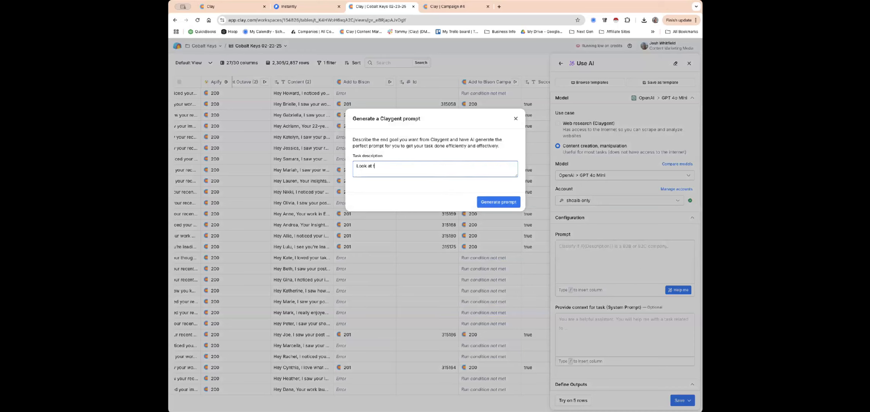
{"action": "type", "text": "he company name and return a clean name"}
{"action": "left_click", "coordinate": [488, 198]}
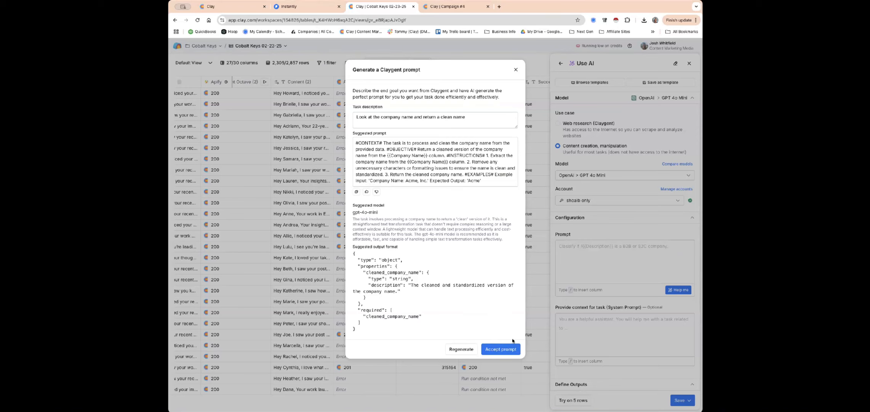
{"action": "left_click", "coordinate": [498, 349]}
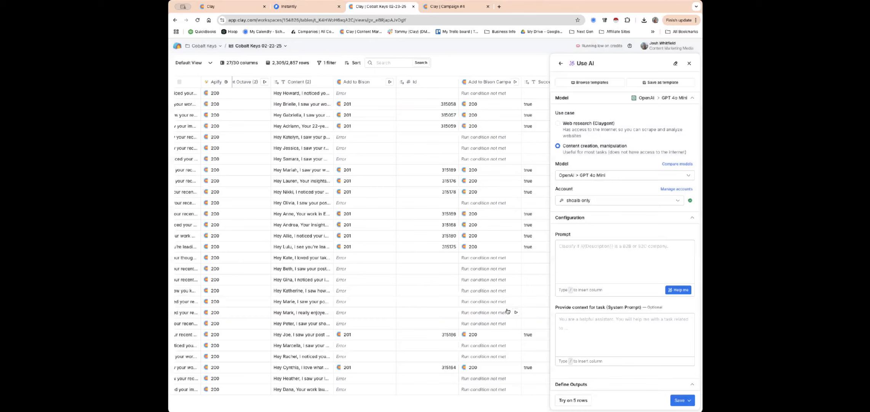
{"action": "scroll", "coordinate": [625, 274], "scroll_direction": "down", "scroll_amount": 3}
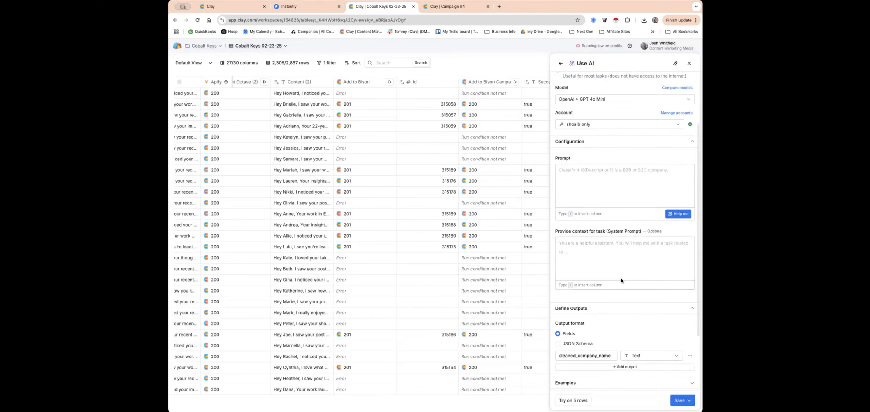
{"action": "left_click", "coordinate": [683, 216]}
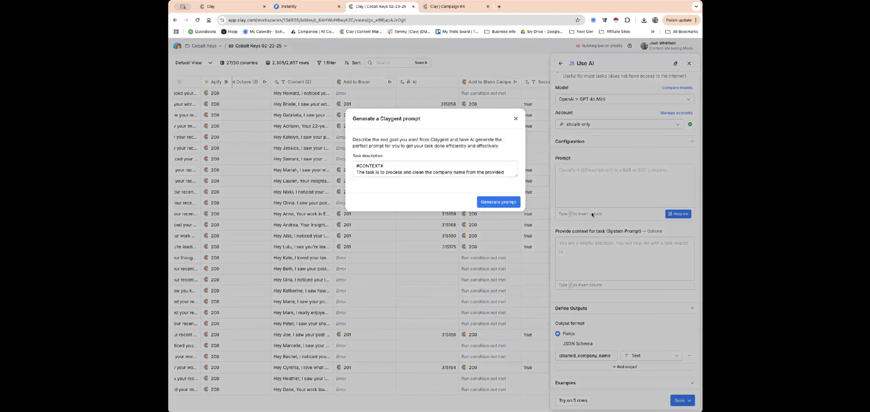
{"action": "left_click", "coordinate": [491, 204]}
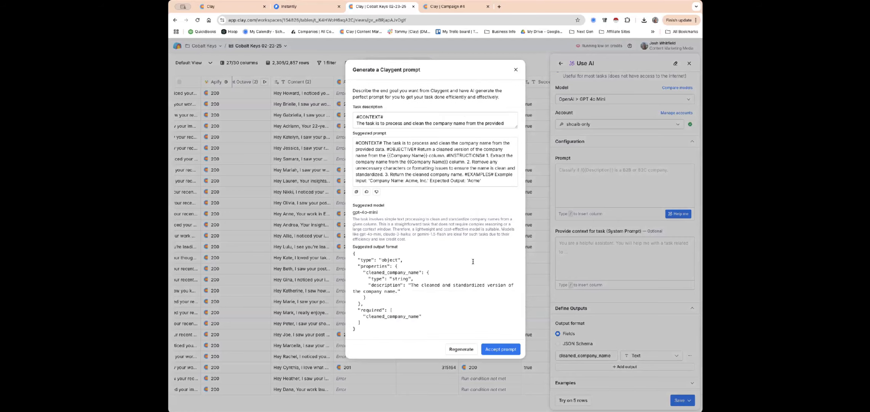
{"action": "left_click", "coordinate": [499, 349]}
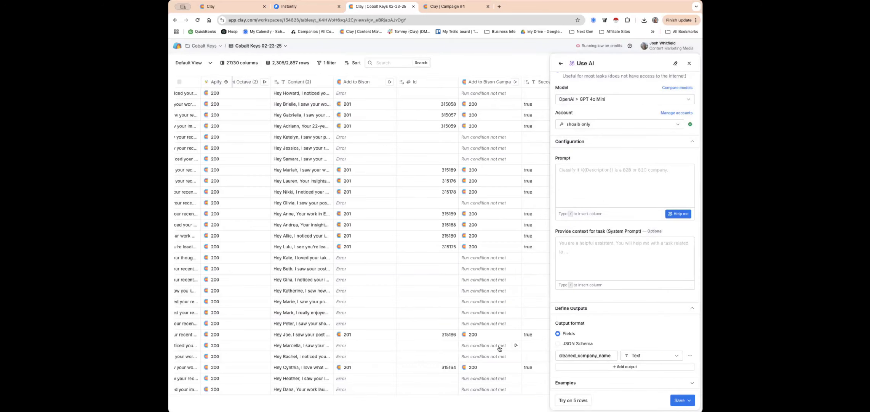
Start the AI prompt with a reference to the Company Name column
{"action": "scroll", "coordinate": [612, 188], "scroll_direction": "up", "scroll_amount": 2}
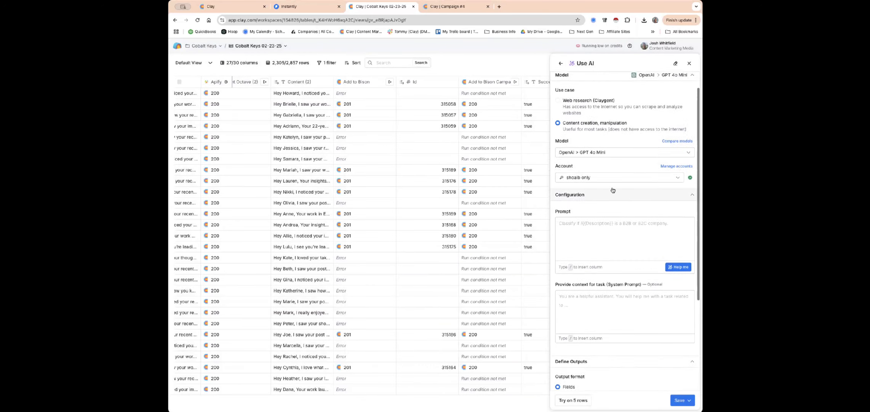
{"action": "left_click", "coordinate": [597, 205]}
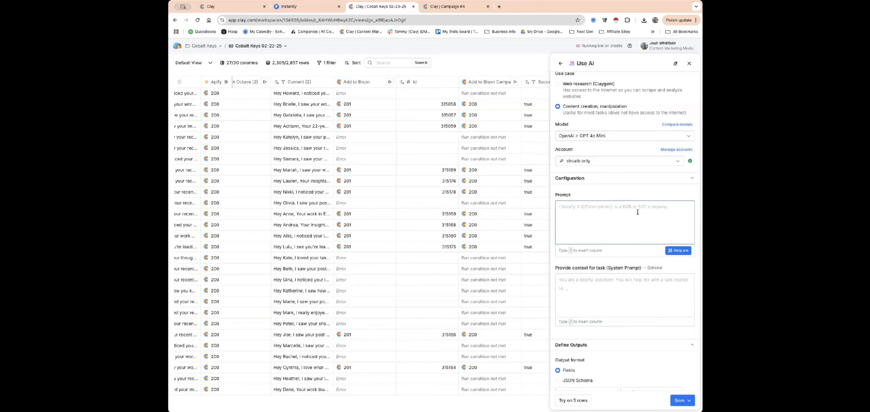
{"action": "type", "text": "/com"}
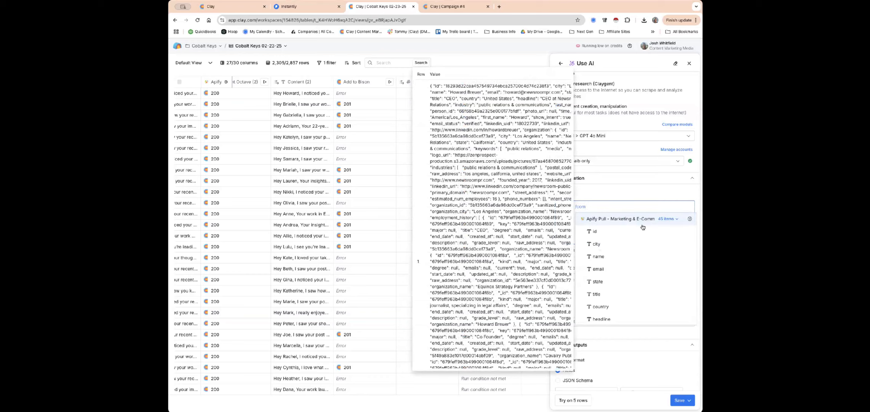
{"action": "scroll", "coordinate": [654, 252], "scroll_direction": "down", "scroll_amount": 5}
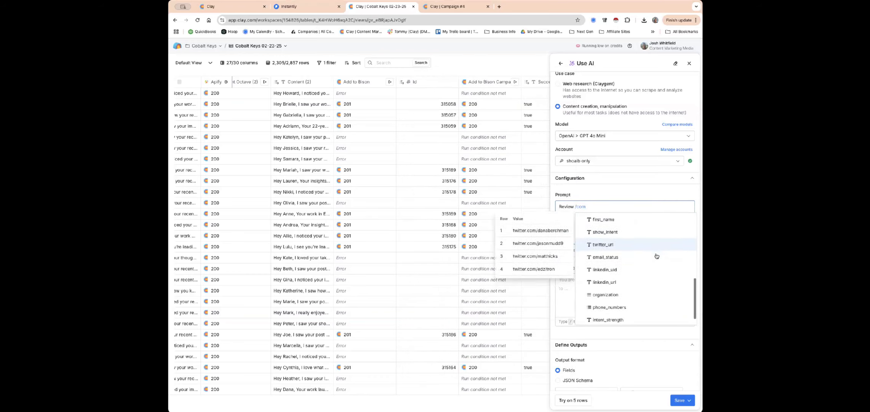
{"action": "scroll", "coordinate": [656, 256], "scroll_direction": "down", "scroll_amount": 3}
{"action": "key", "text": "BackSpace"}
{"action": "key", "text": "BackSpace"}
{"action": "key", "text": "BackSpace"}
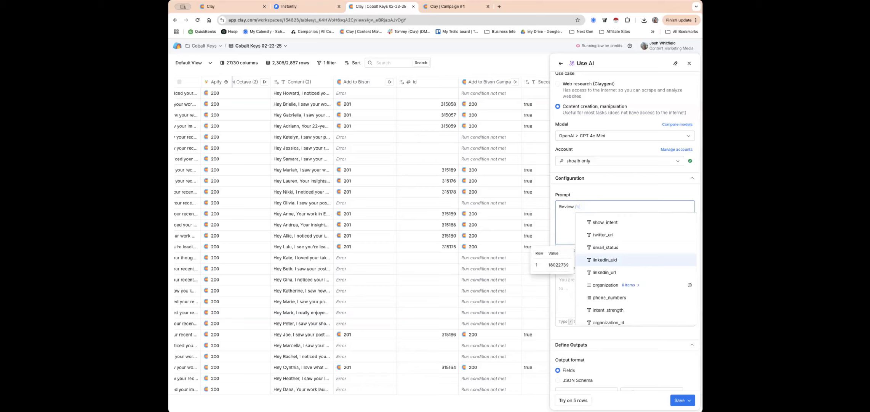
{"action": "key", "text": "BackSpace"}
{"action": "type", "text": "/com"}
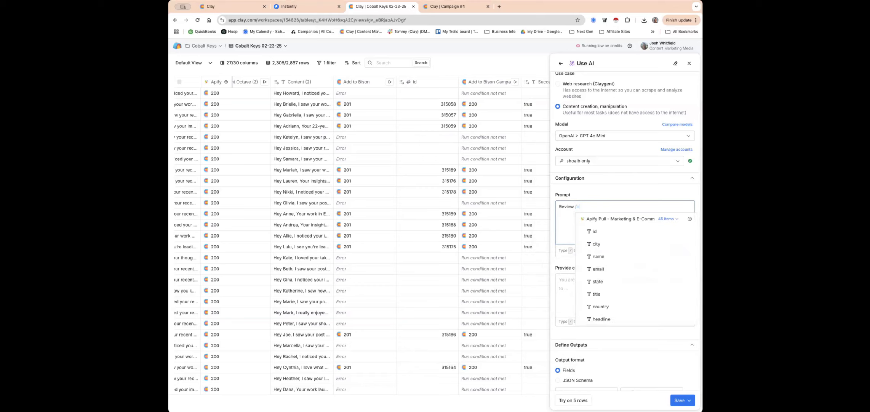
{"action": "type", "text": "pa"}
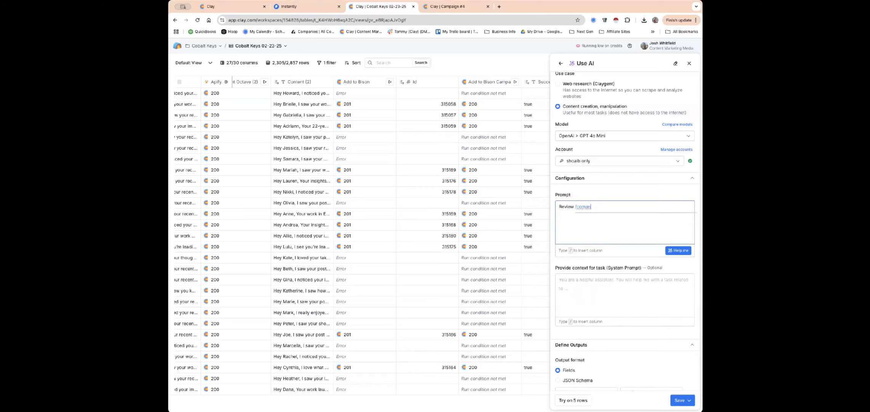
{"action": "key", "text": "BackSpace"}
{"action": "key", "text": "BackSpace"}
{"action": "type", "text": "p"}
{"action": "key", "text": "BackSpace"}
{"action": "type", "text": "pan"}
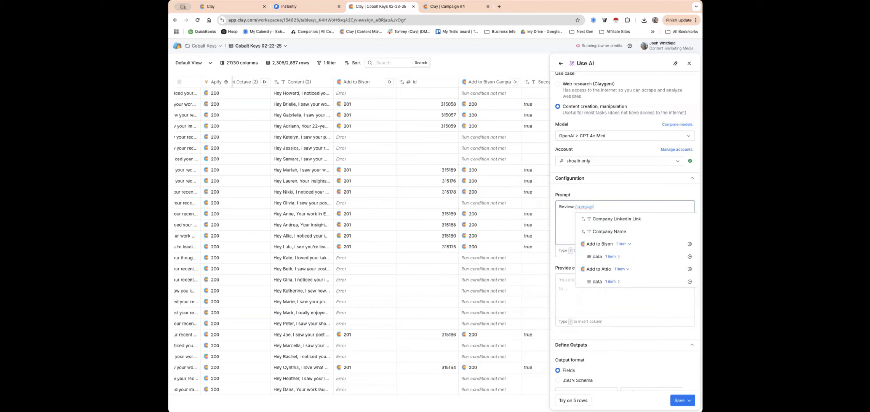
{"action": "left_click", "coordinate": [610, 231]}
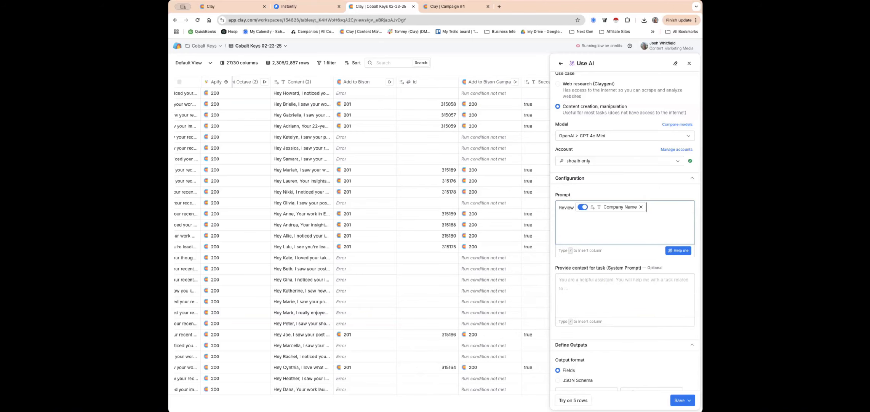
Finish the prompt with '. Output in a normalized format. Output to JSON' and bring up the save options
{"action": "type", "text": ". Output in a "}
{"action": "type", "text": "normalized fo"}
{"action": "type", "text": "rma"}
{"action": "type", "text": "t. OU"}
{"action": "type", "text": "out"}
{"action": "type", "text": "tput to JSON"}
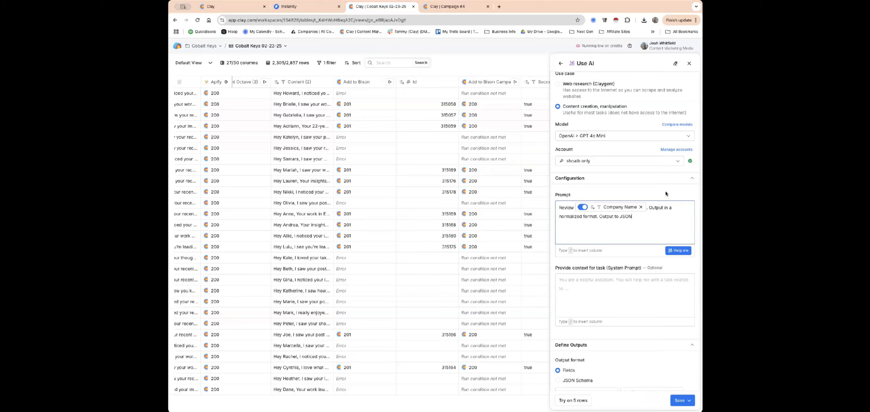
{"action": "scroll", "coordinate": [581, 254], "scroll_direction": "down", "scroll_amount": 3}
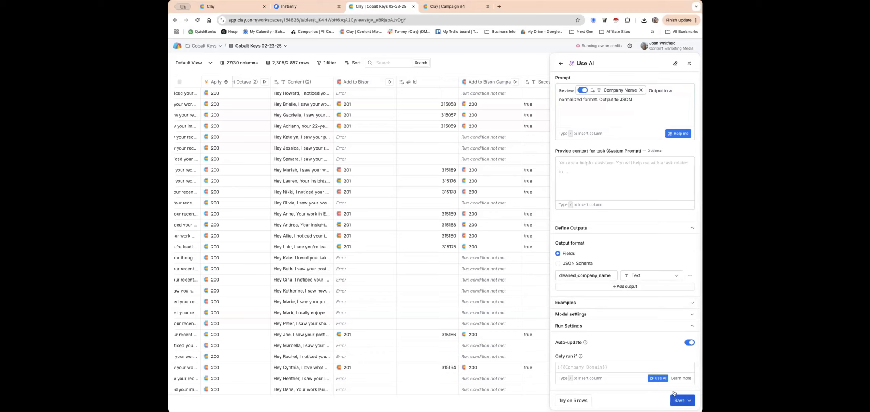
{"action": "left_click", "coordinate": [689, 400]}
Save the Company Review column without running, then run it on rows 1 to 4
{"action": "left_click", "coordinate": [644, 386]}
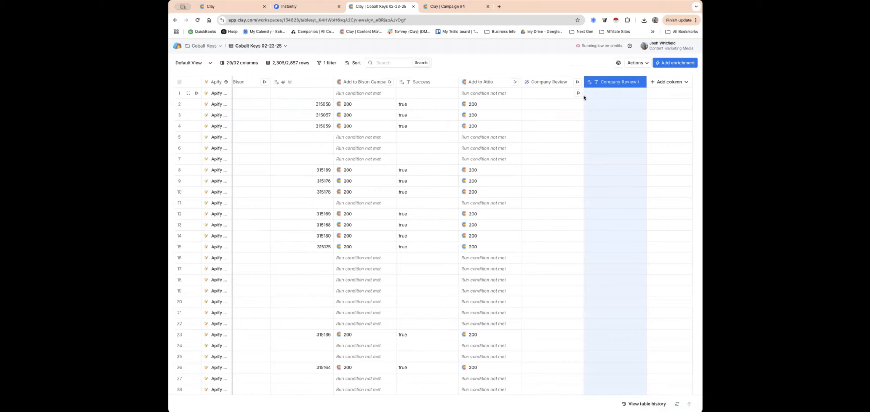
{"action": "left_click", "coordinate": [578, 94]}
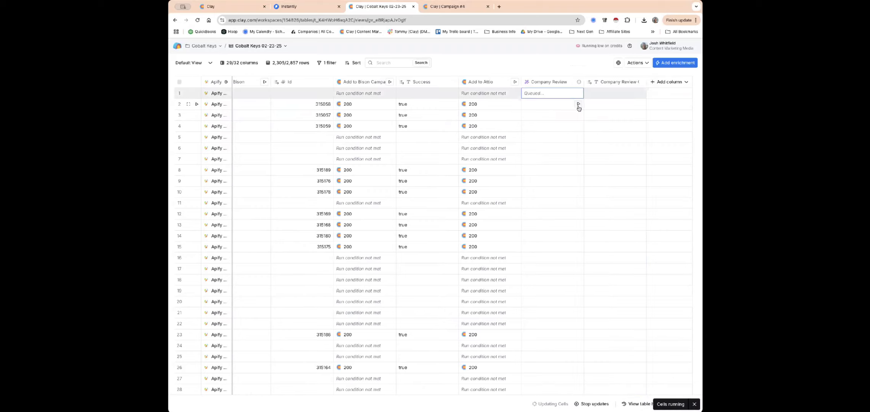
{"action": "left_click", "coordinate": [576, 106]}
{"action": "left_click", "coordinate": [579, 115]}
{"action": "left_click", "coordinate": [578, 126]}
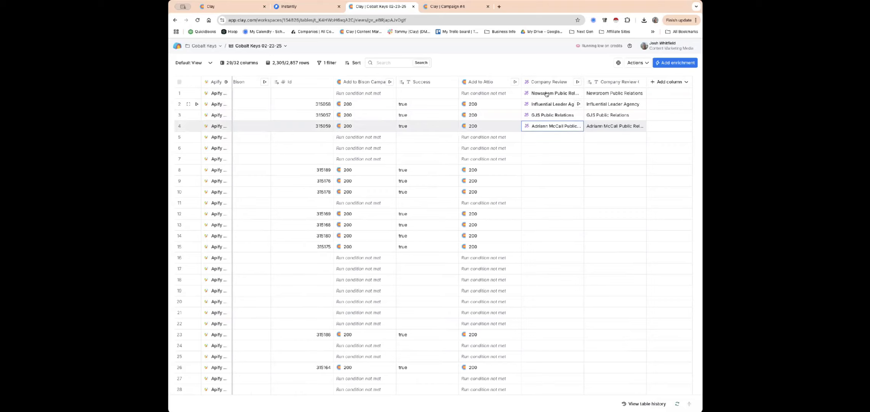
{"action": "left_click", "coordinate": [547, 94]}
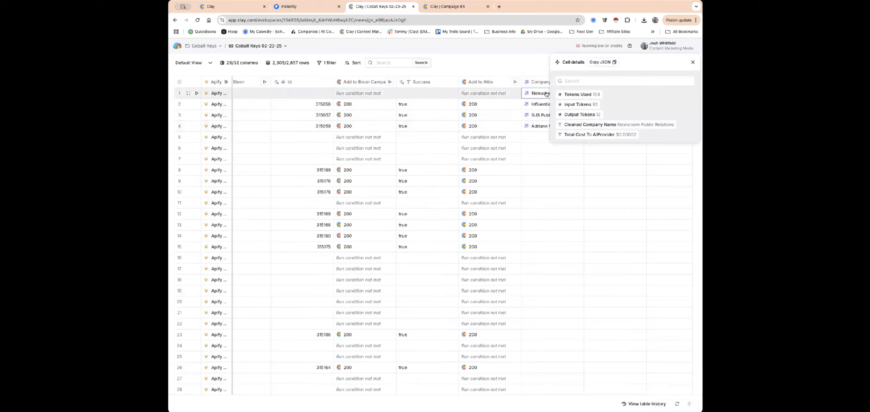
Review row 1's Company Review details (104 tokens, $0.00002, Newsroom Public Relations) and close them
{"action": "mouse_move", "coordinate": [649, 110]}
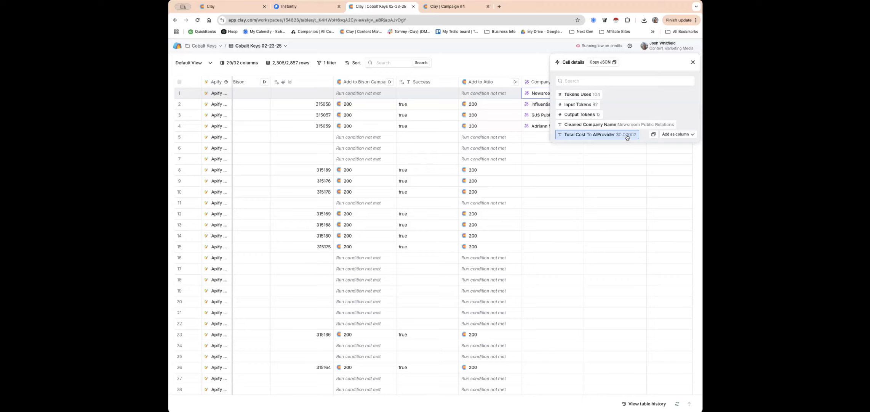
{"action": "left_click", "coordinate": [693, 63]}
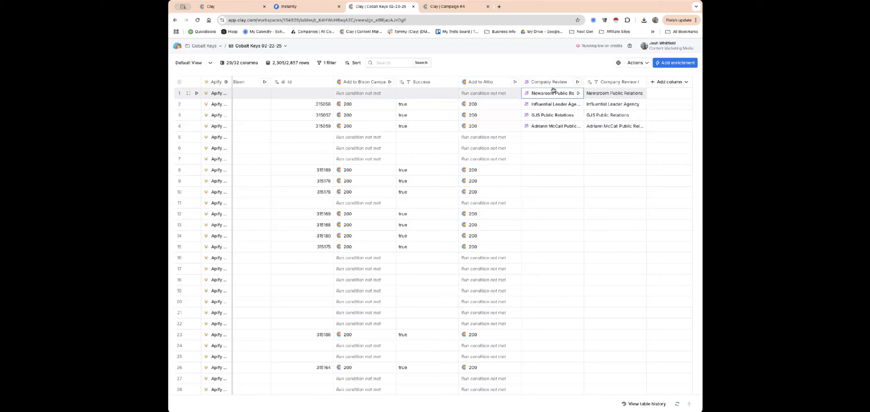
Check the workspace list, stay in Content Marketing Media, and go to the Clay Home page
{"action": "left_click", "coordinate": [671, 45]}
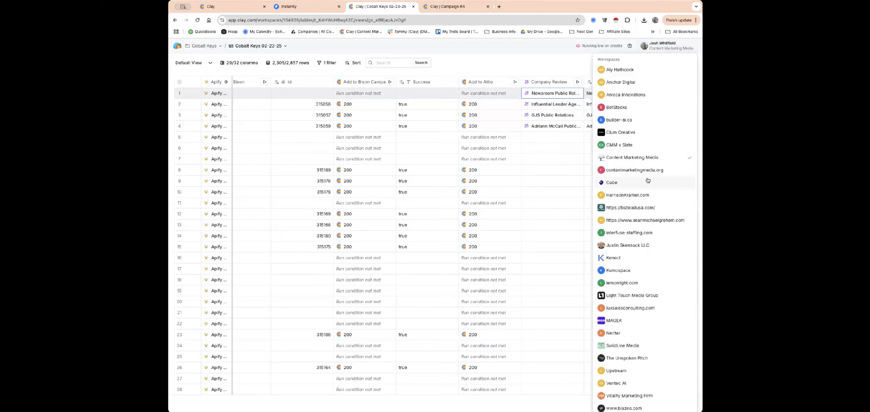
{"action": "left_click", "coordinate": [619, 159]}
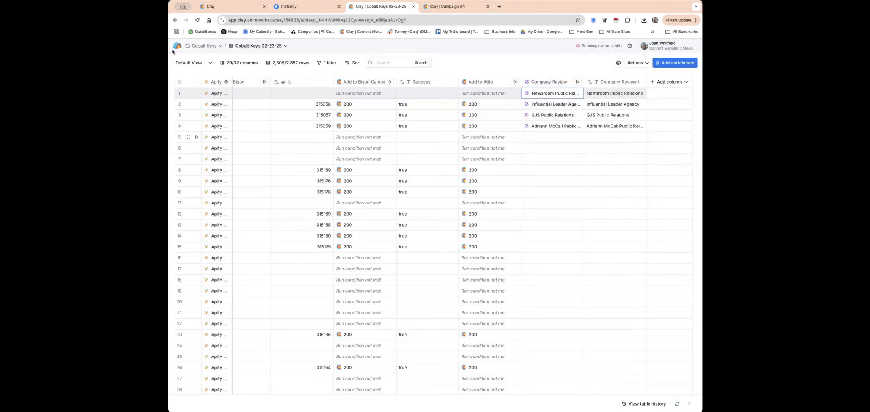
{"action": "left_click", "coordinate": [175, 20]}
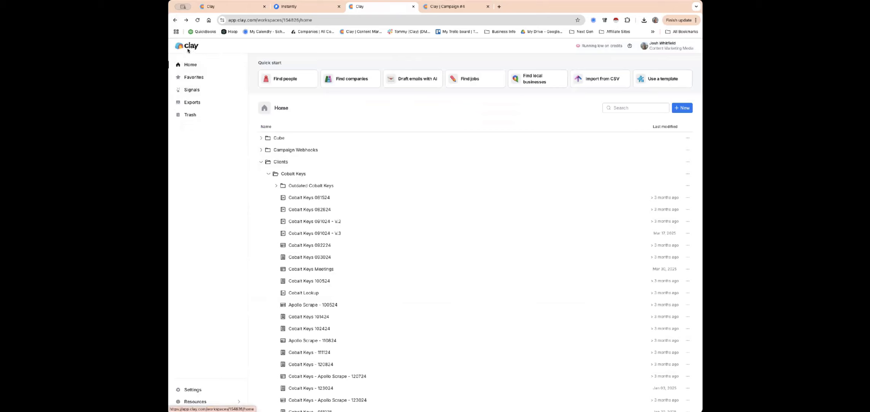
Collapse the Cobalt Keys folder and expand the Resourcive and Client Requests - Resourcive folders
{"action": "left_click", "coordinate": [175, 21]}
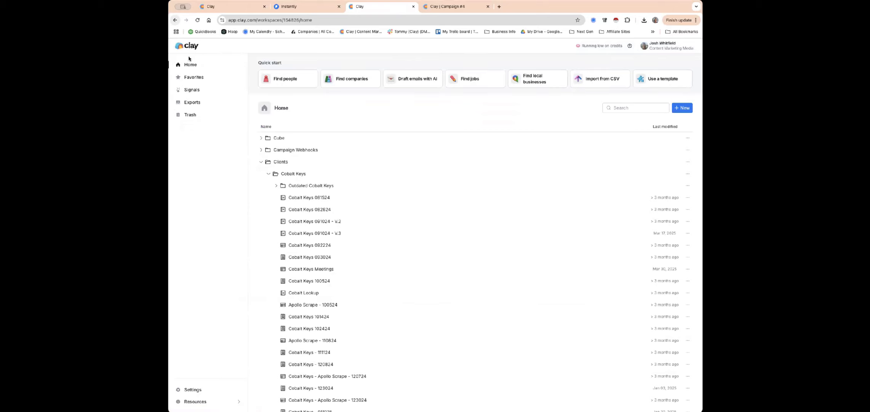
{"action": "scroll", "coordinate": [285, 167], "scroll_direction": "down", "scroll_amount": 1}
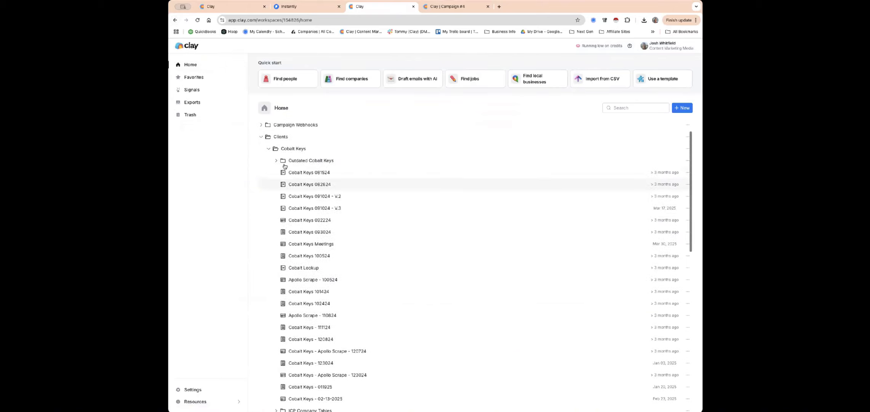
{"action": "left_click", "coordinate": [268, 148]}
{"action": "scroll", "coordinate": [317, 196], "scroll_direction": "down", "scroll_amount": 2}
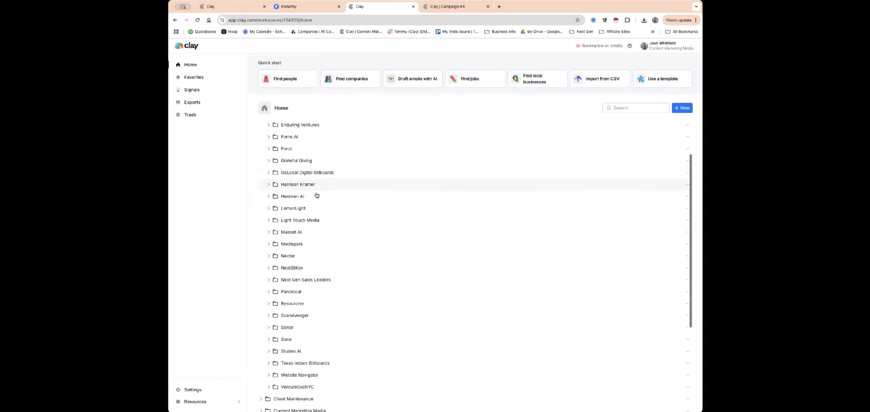
{"action": "scroll", "coordinate": [316, 196], "scroll_direction": "down", "scroll_amount": 3}
{"action": "left_click", "coordinate": [305, 220]}
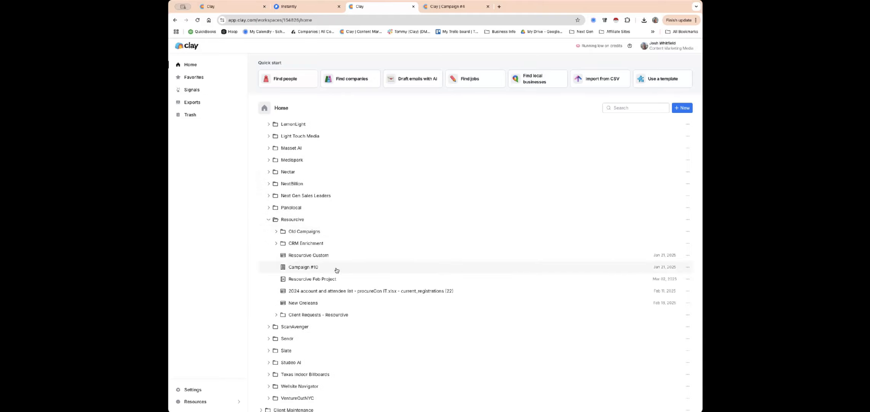
{"action": "left_click", "coordinate": [279, 317]}
Collapse Client Requests - Resourcive, expand CRM Enrichment, and open the PE-Backed Healthcare and Manufacturing Companies workbook
{"action": "scroll", "coordinate": [385, 317], "scroll_direction": "down", "scroll_amount": 1}
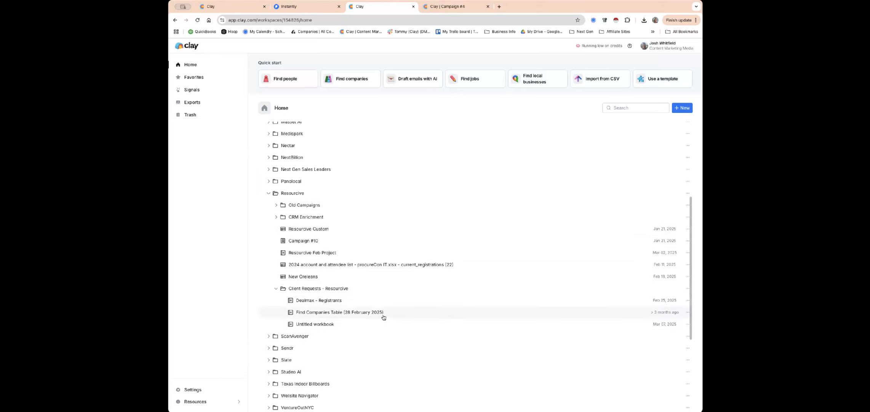
{"action": "scroll", "coordinate": [380, 316], "scroll_direction": "up", "scroll_amount": 1}
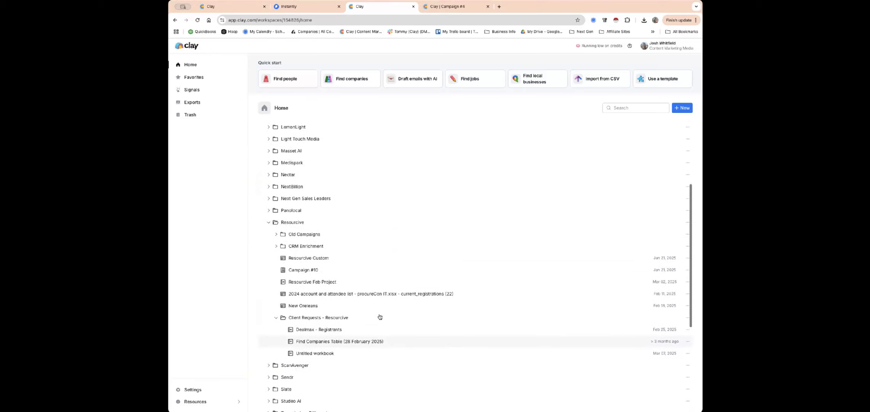
{"action": "scroll", "coordinate": [291, 248], "scroll_direction": "down", "scroll_amount": 1}
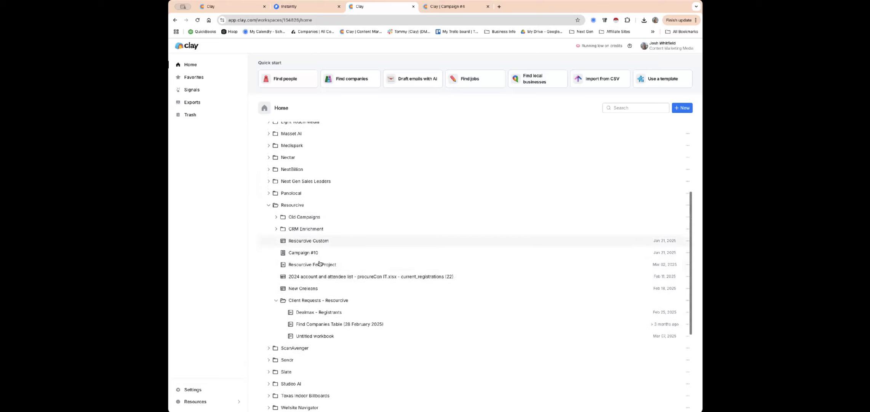
{"action": "left_click", "coordinate": [276, 297]}
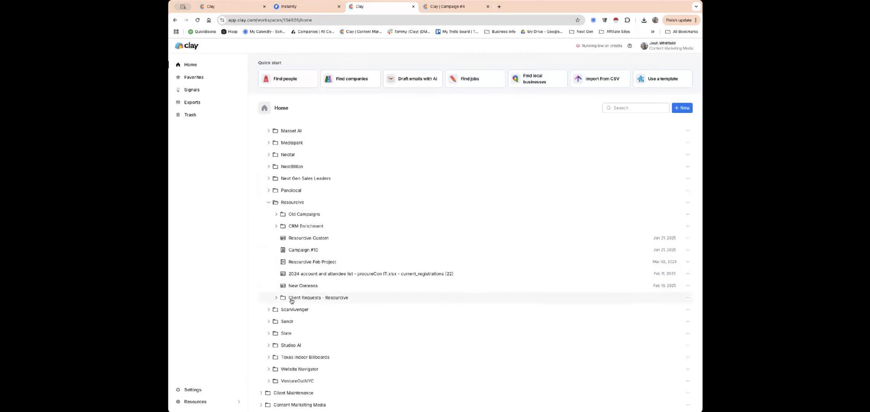
{"action": "left_click", "coordinate": [276, 227]}
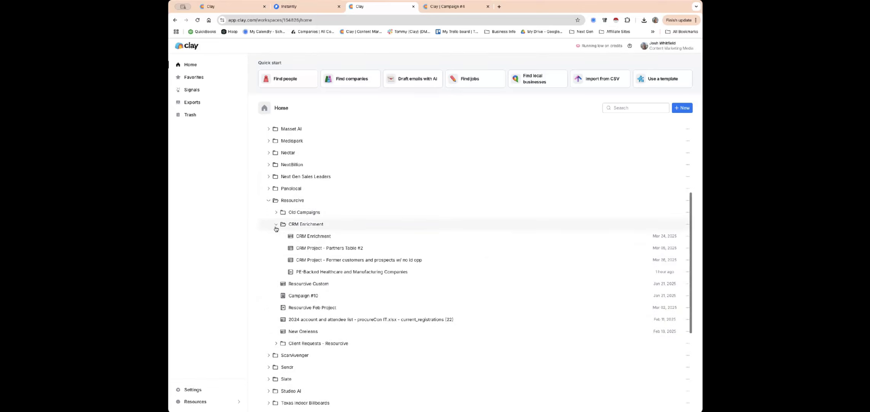
{"action": "left_click", "coordinate": [322, 270]}
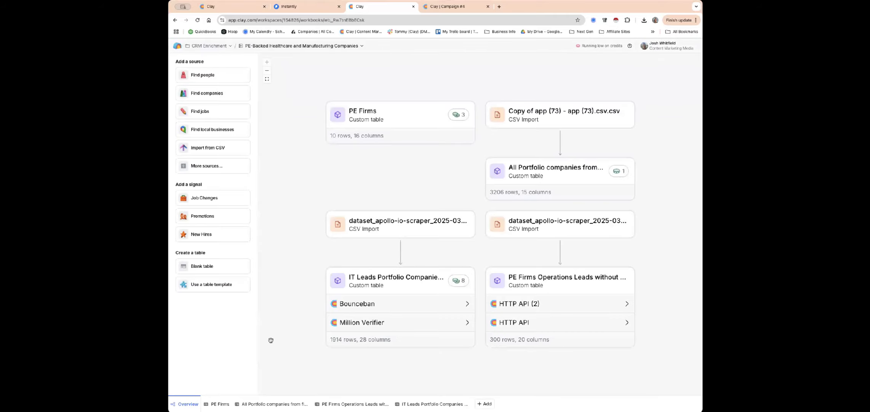
Browse the PE Firms Operations Leads and IT Leads tables
{"action": "left_click", "coordinate": [355, 404]}
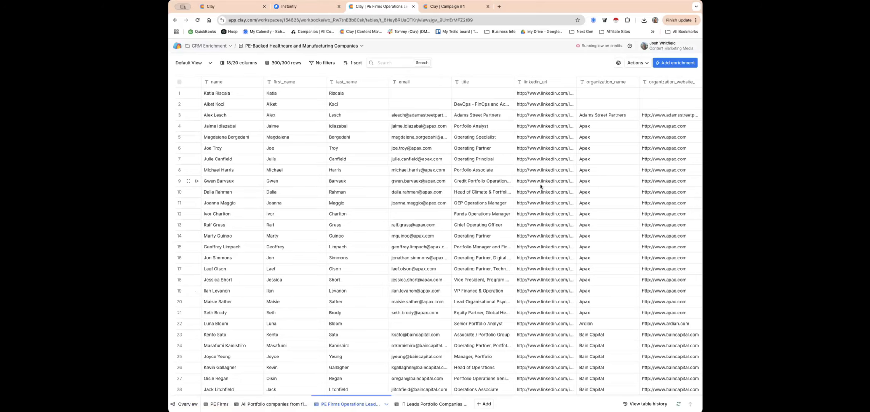
{"action": "scroll", "coordinate": [541, 186], "scroll_direction": "right", "scroll_amount": 10}
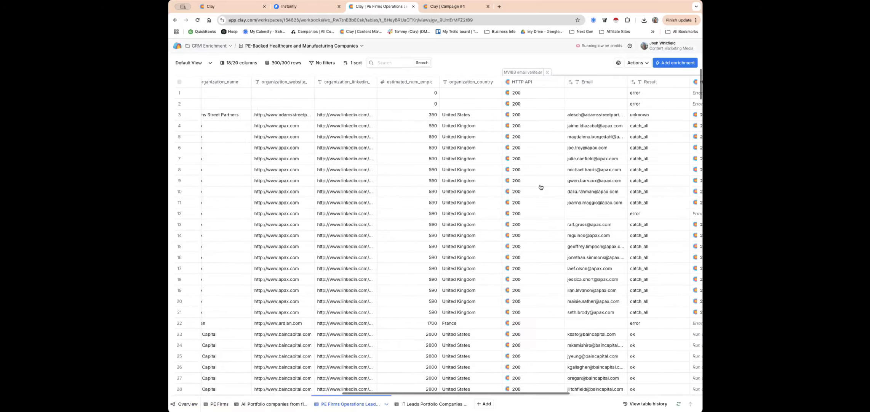
{"action": "scroll", "coordinate": [541, 186], "scroll_direction": "right", "scroll_amount": 8}
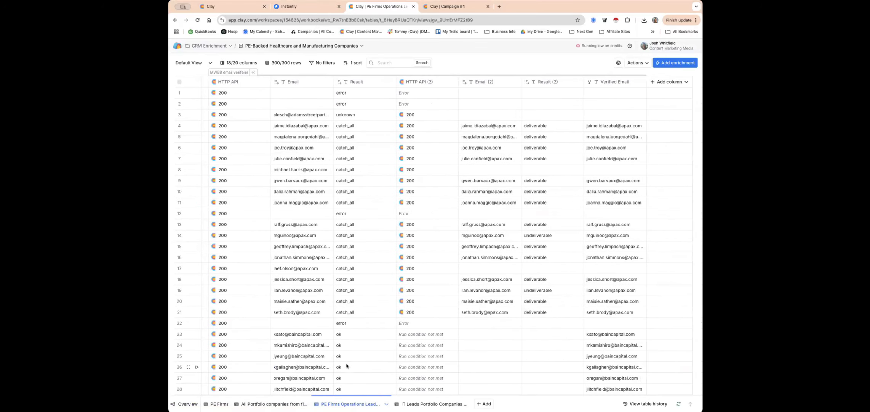
{"action": "left_click", "coordinate": [431, 404]}
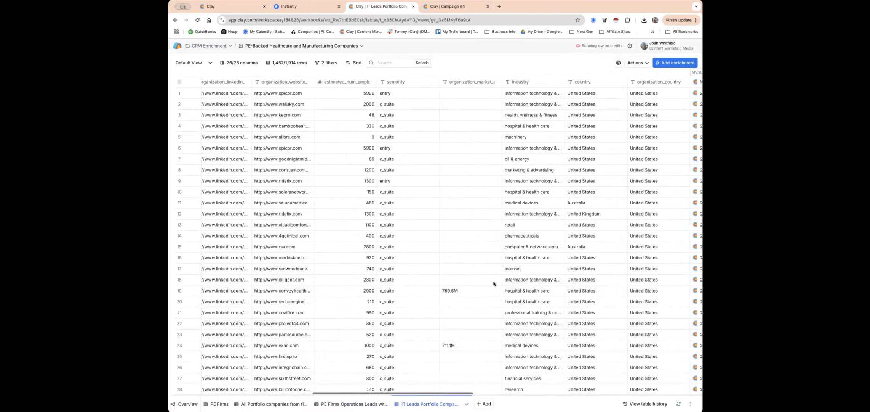
{"action": "scroll", "coordinate": [494, 284], "scroll_direction": "right", "scroll_amount": 6}
Open the All Portfolio companies table and scroll right to its Company Classification and Confidence columns
{"action": "left_click", "coordinate": [285, 404]}
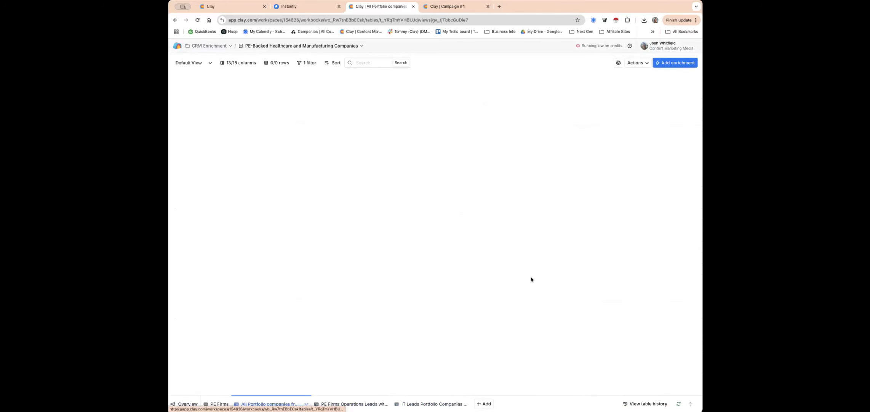
{"action": "scroll", "coordinate": [550, 218], "scroll_direction": "right", "scroll_amount": 10}
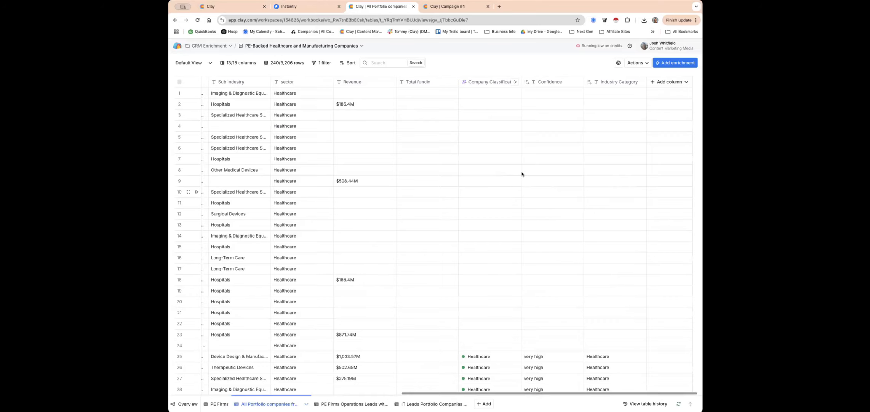
{"action": "scroll", "coordinate": [507, 173], "scroll_direction": "down", "scroll_amount": 8}
{"action": "scroll", "coordinate": [506, 174], "scroll_direction": "left", "scroll_amount": 3}
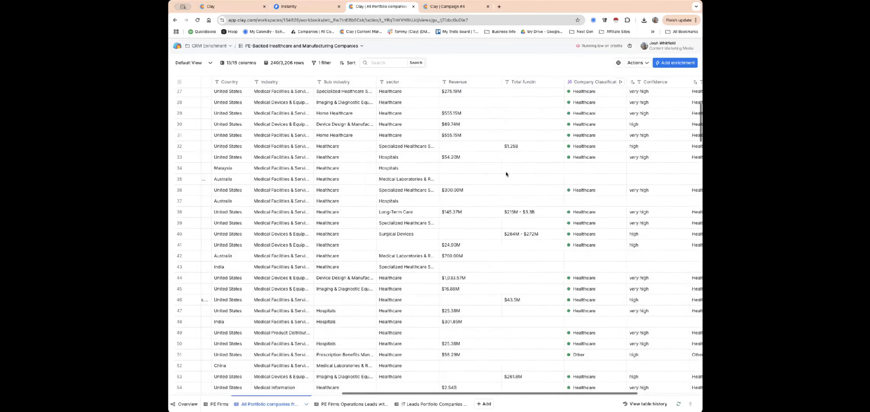
{"action": "scroll", "coordinate": [506, 174], "scroll_direction": "left", "scroll_amount": 6}
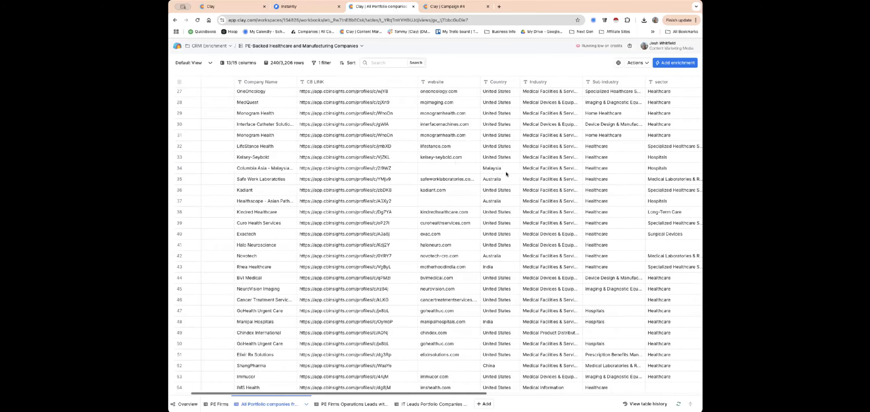
{"action": "scroll", "coordinate": [506, 173], "scroll_direction": "right", "scroll_amount": 5}
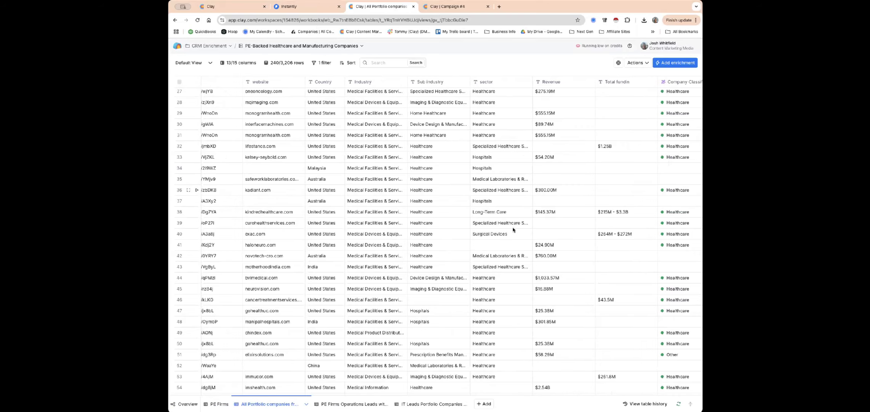
{"action": "scroll", "coordinate": [516, 218], "scroll_direction": "right", "scroll_amount": 4}
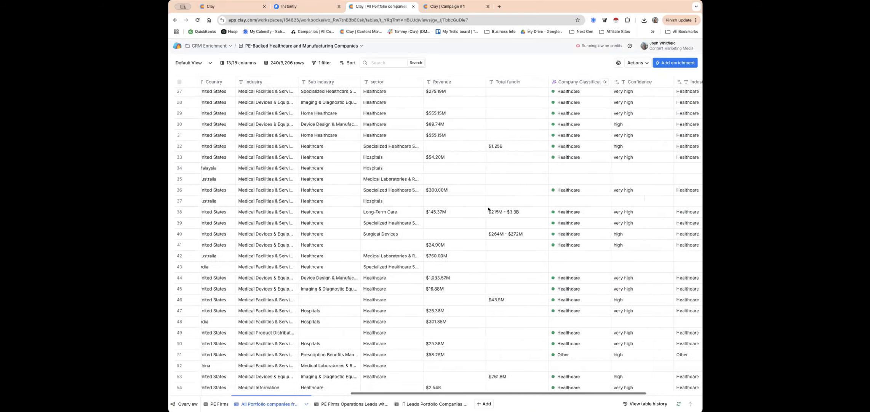
{"action": "scroll", "coordinate": [548, 218], "scroll_direction": "right", "scroll_amount": 5}
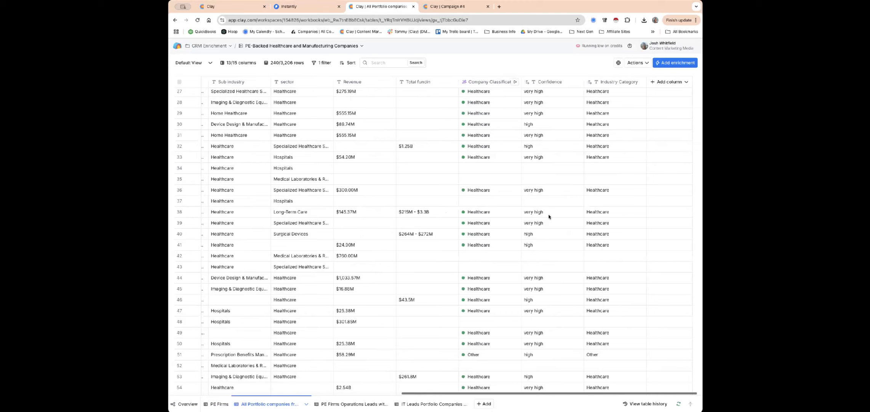
{"action": "left_click", "coordinate": [477, 83]}
{"action": "left_click", "coordinate": [480, 107]}
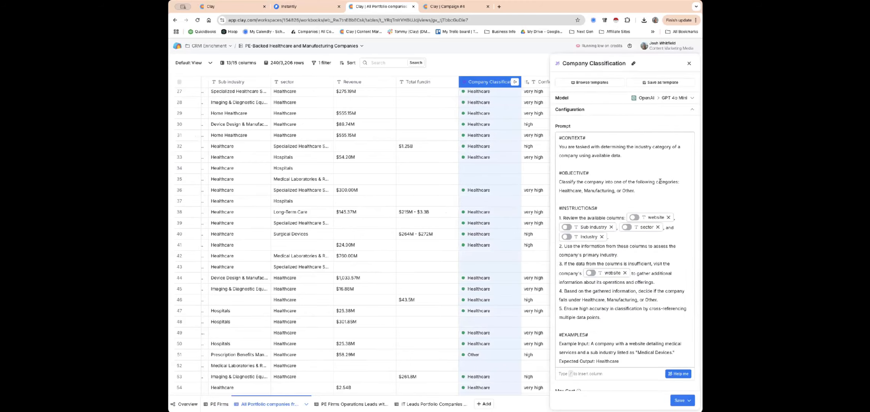
{"action": "scroll", "coordinate": [660, 181], "scroll_direction": "down", "scroll_amount": 1}
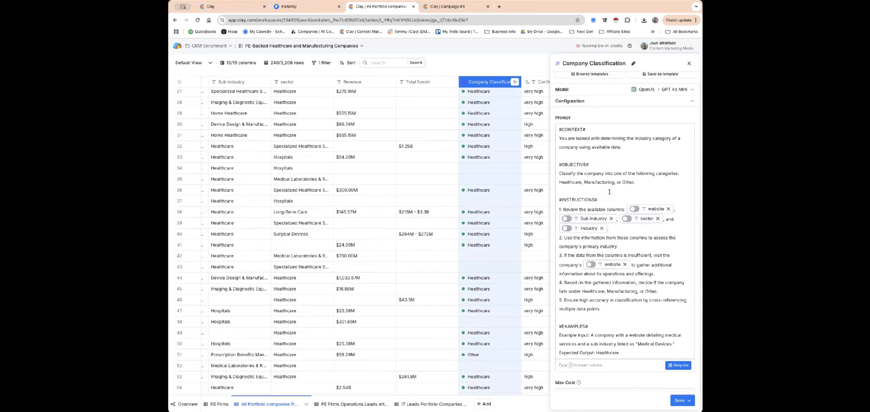
{"action": "scroll", "coordinate": [658, 276], "scroll_direction": "down", "scroll_amount": 1}
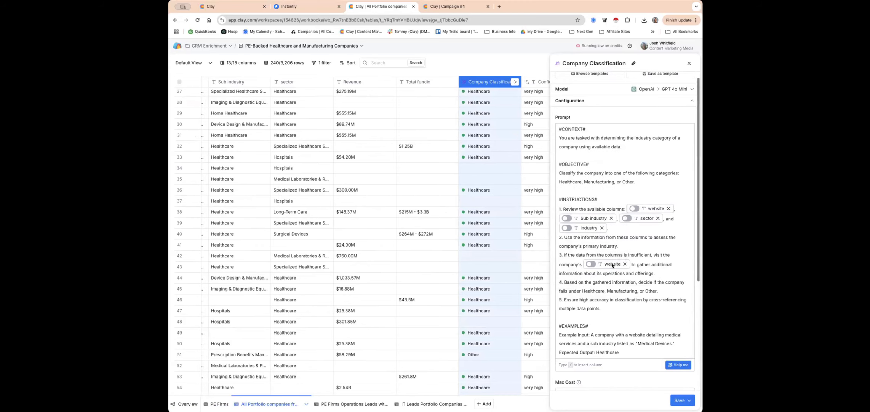
{"action": "scroll", "coordinate": [662, 271], "scroll_direction": "down", "scroll_amount": 3}
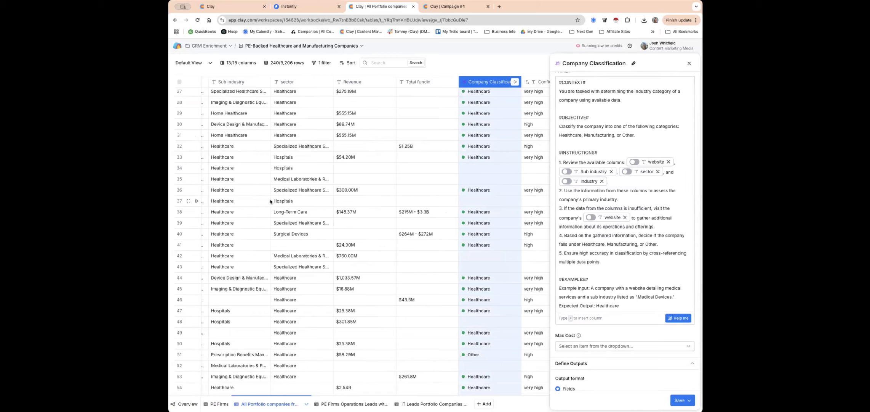
{"action": "scroll", "coordinate": [242, 197], "scroll_direction": "left", "scroll_amount": 2}
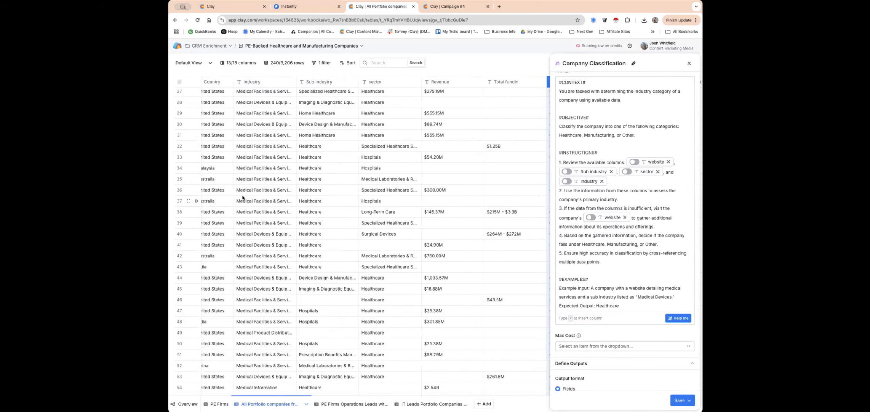
{"action": "scroll", "coordinate": [259, 196], "scroll_direction": "right", "scroll_amount": 1}
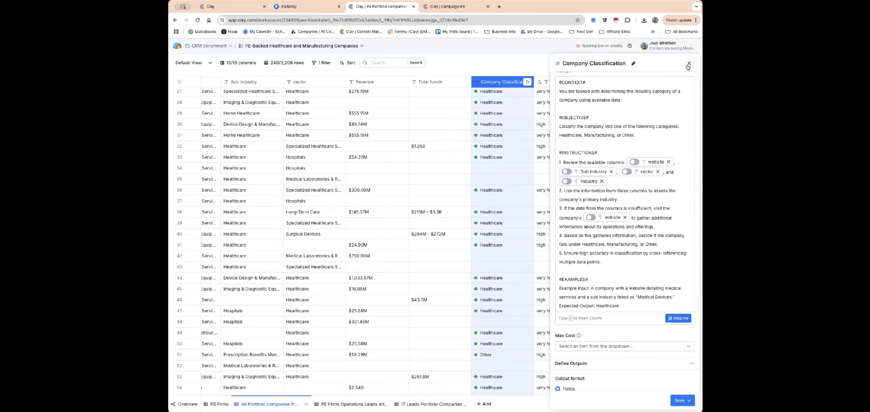
{"action": "left_click", "coordinate": [689, 63]}
{"action": "left_click", "coordinate": [511, 138]}
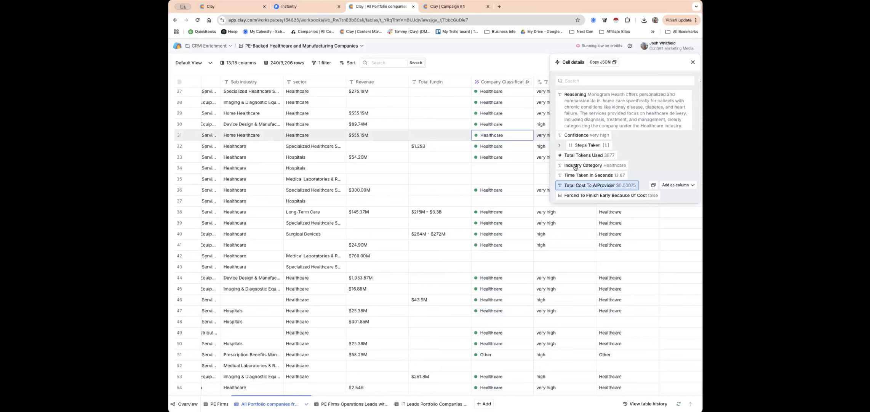
{"action": "left_click", "coordinate": [558, 146]}
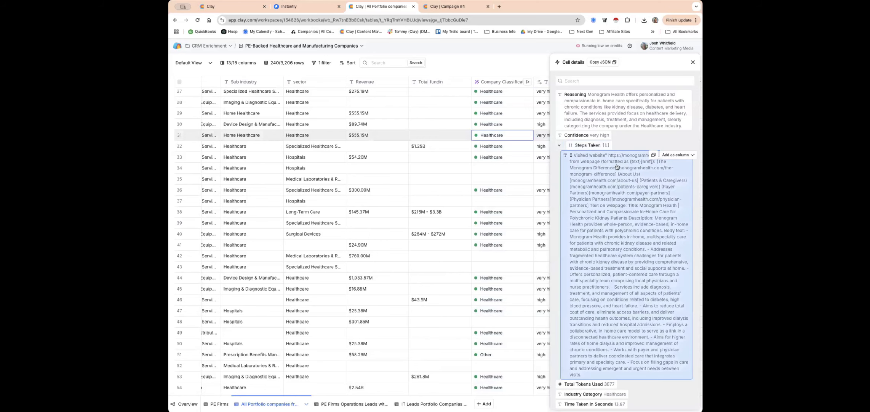
{"action": "scroll", "coordinate": [630, 170], "scroll_direction": "down", "scroll_amount": 1}
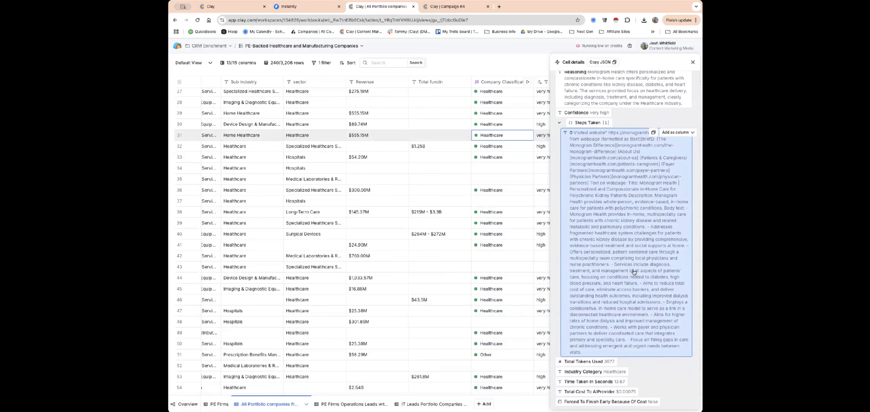
{"action": "scroll", "coordinate": [634, 271], "scroll_direction": "up", "scroll_amount": 1}
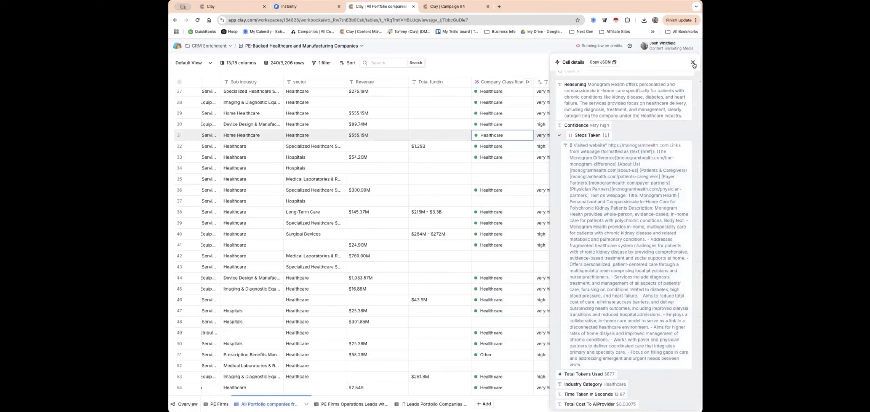
{"action": "scroll", "coordinate": [648, 156], "scroll_direction": "up", "scroll_amount": 1}
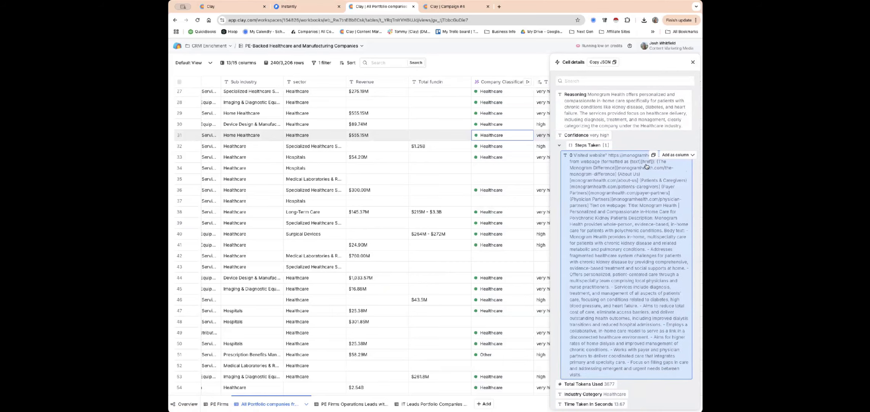
{"action": "left_click", "coordinate": [693, 62]}
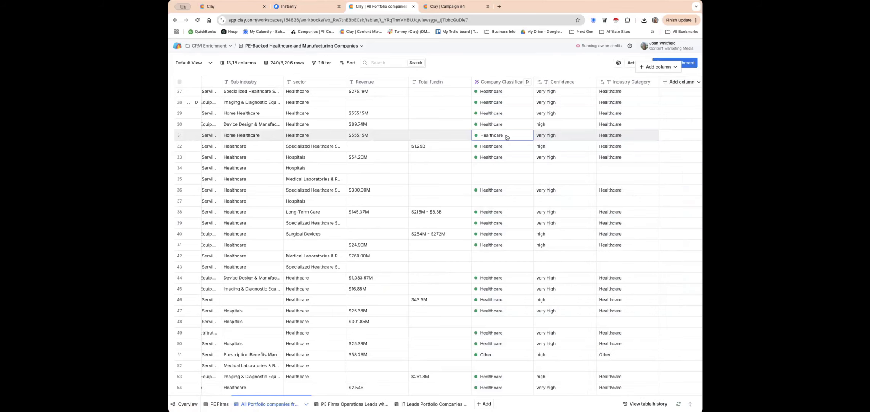
Edit the Company Classification column and list the available AI models in its Model settings
{"action": "left_click", "coordinate": [498, 82]}
{"action": "left_click", "coordinate": [486, 111]}
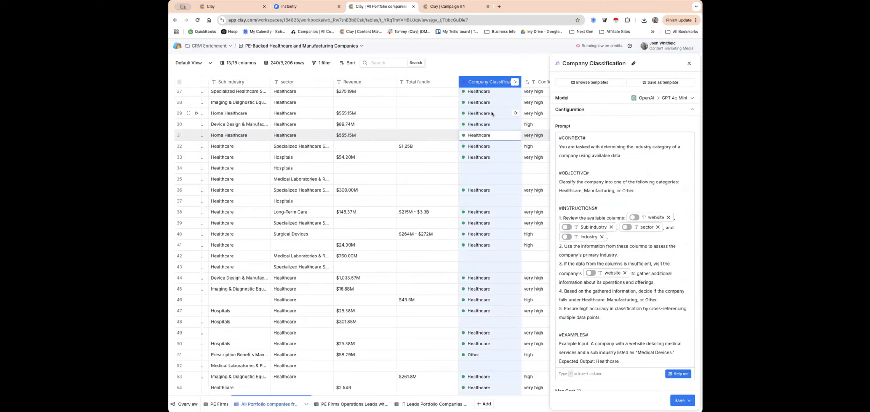
{"action": "left_click", "coordinate": [677, 98]}
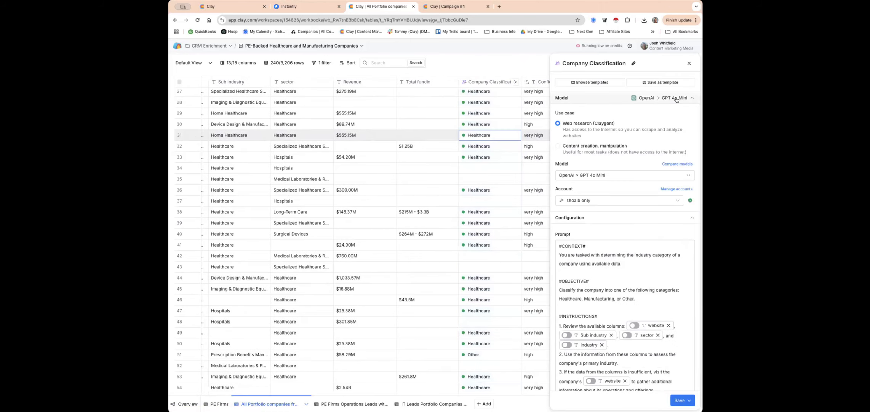
{"action": "left_click", "coordinate": [652, 178]}
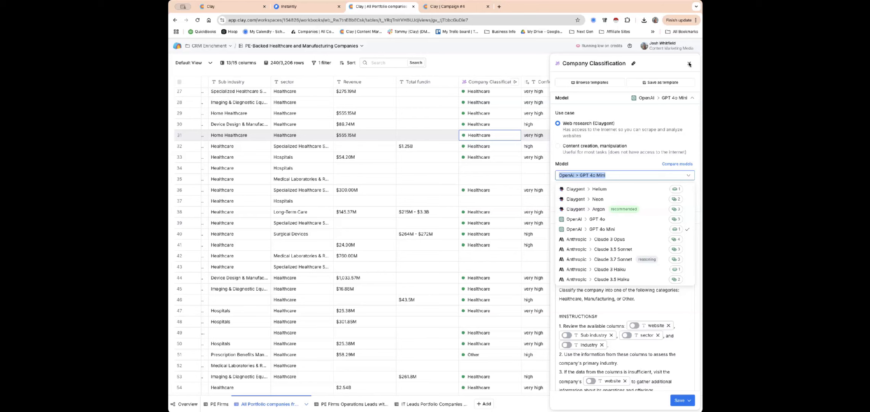
Switch to the Cube workspace and open the Campaign #4 table inside the Campaign #3 folder
{"action": "left_click", "coordinate": [176, 20]}
{"action": "left_click", "coordinate": [656, 46]}
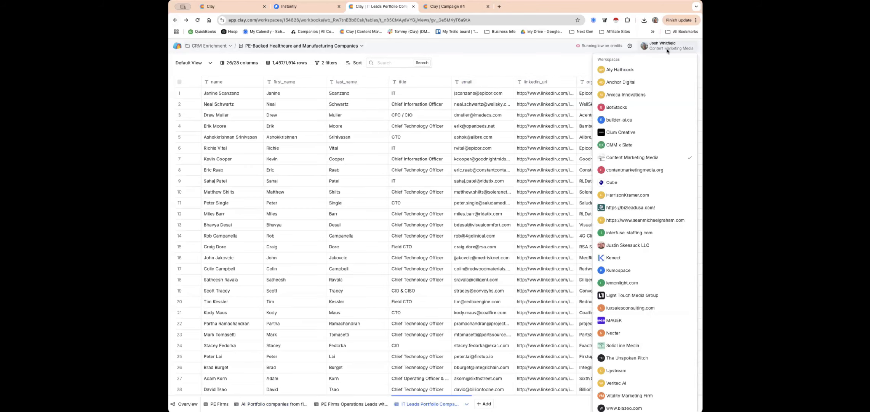
{"action": "left_click", "coordinate": [611, 182]}
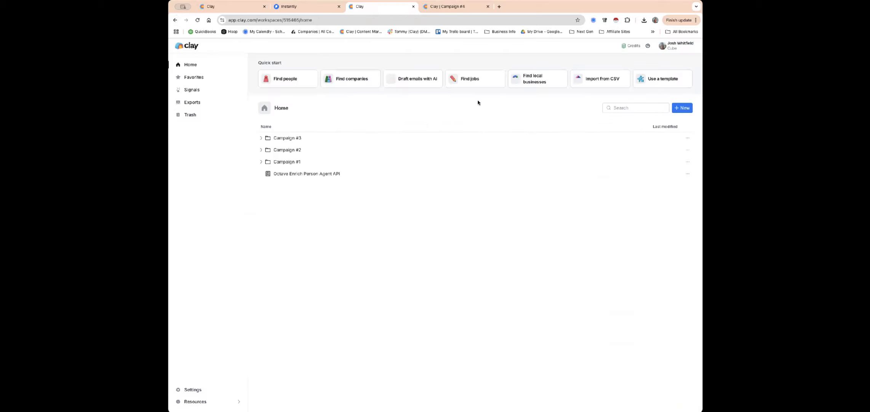
{"action": "left_click", "coordinate": [266, 138]}
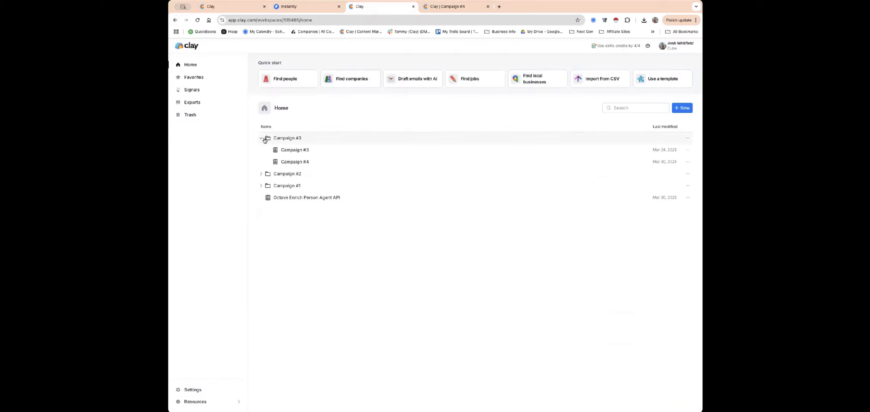
{"action": "left_click", "coordinate": [328, 166]}
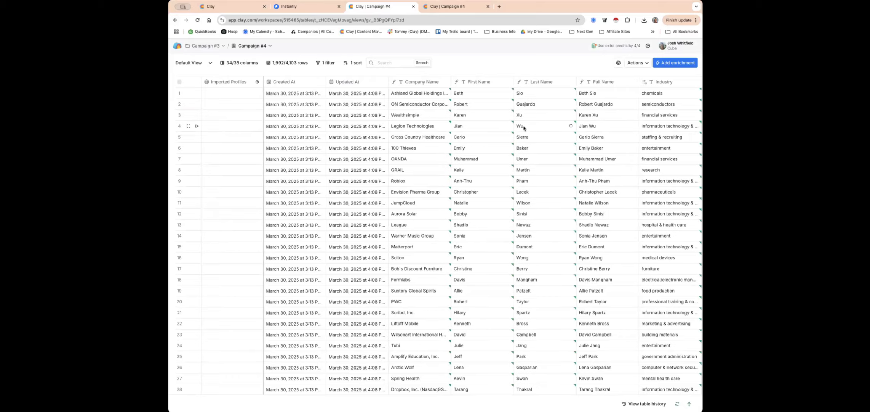
{"action": "scroll", "coordinate": [522, 127], "scroll_direction": "right", "scroll_amount": 15}
{"action": "scroll", "coordinate": [523, 127], "scroll_direction": "right", "scroll_amount": 10}
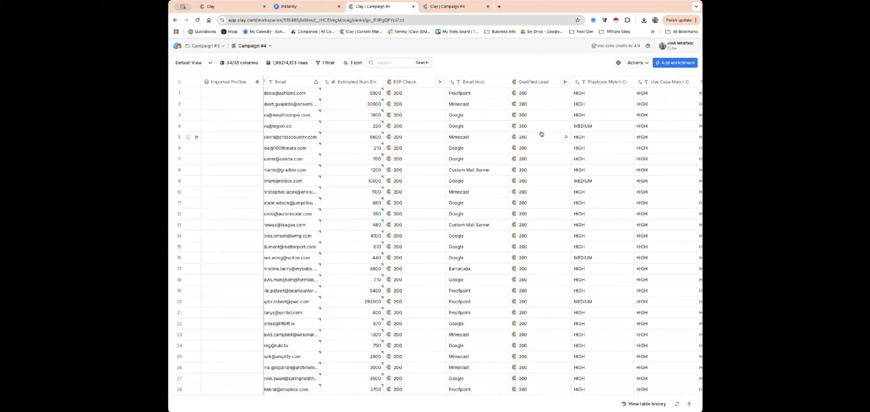
{"action": "left_click", "coordinate": [535, 83]}
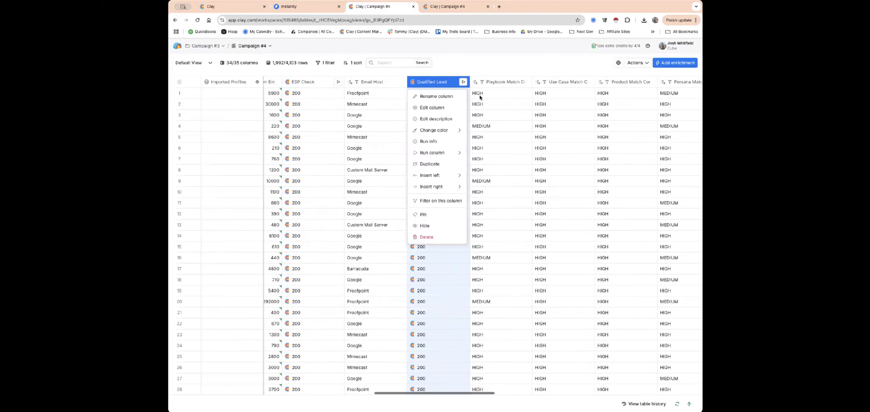
{"action": "left_click", "coordinate": [489, 61]}
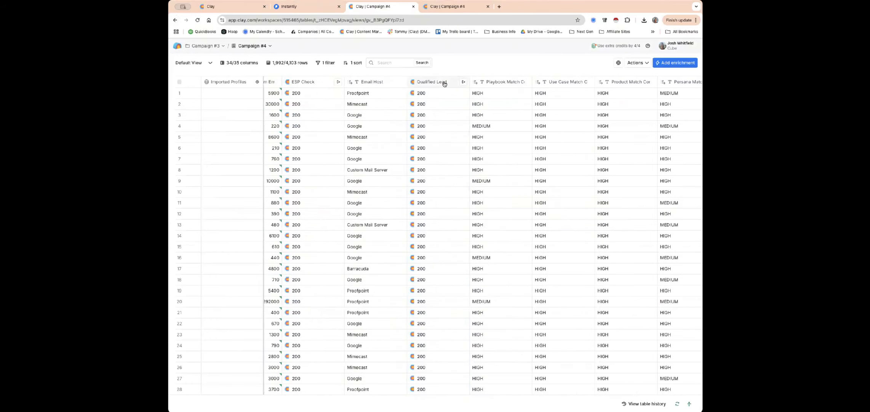
{"action": "scroll", "coordinate": [453, 110], "scroll_direction": "right", "scroll_amount": 2}
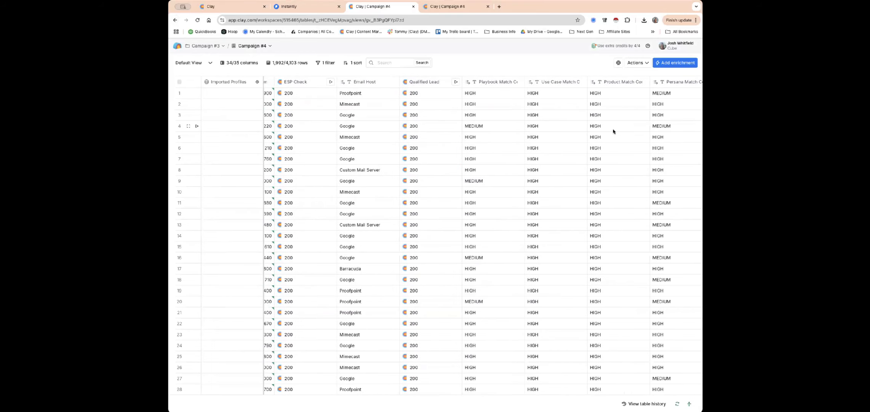
{"action": "scroll", "coordinate": [613, 131], "scroll_direction": "right", "scroll_amount": 4}
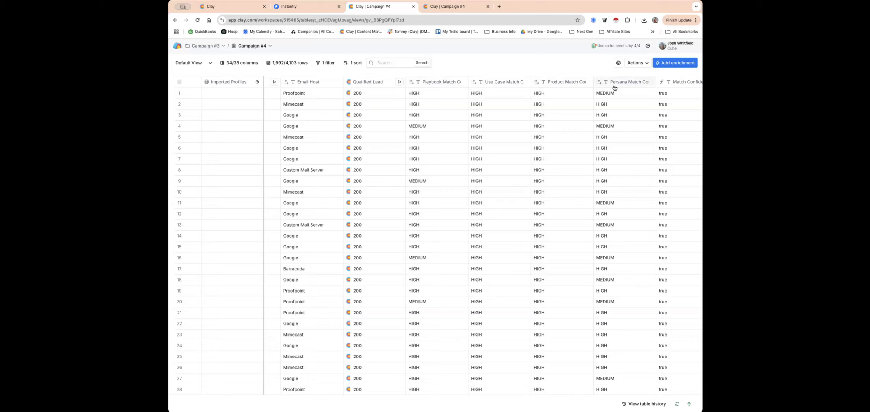
{"action": "scroll", "coordinate": [614, 87], "scroll_direction": "right", "scroll_amount": 5}
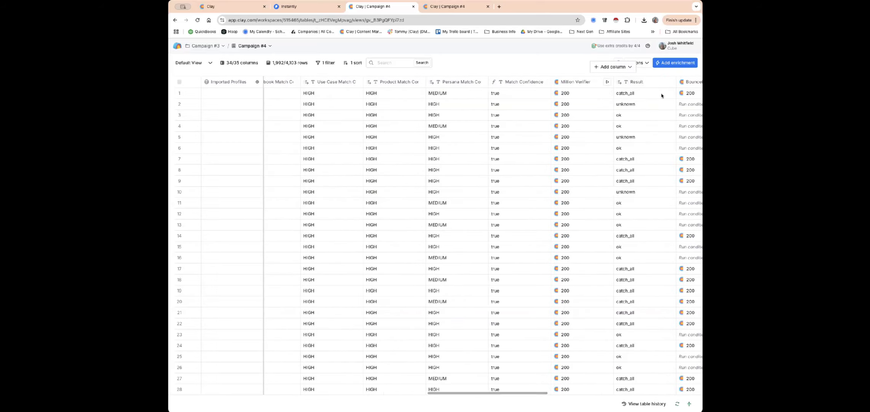
{"action": "scroll", "coordinate": [533, 102], "scroll_direction": "left", "scroll_amount": 1}
{"action": "scroll", "coordinate": [533, 103], "scroll_direction": "left", "scroll_amount": 3}
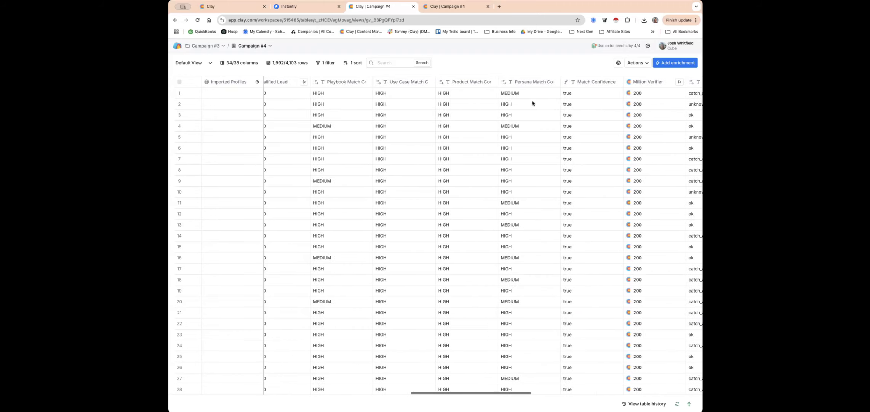
{"action": "scroll", "coordinate": [533, 103], "scroll_direction": "left", "scroll_amount": 4}
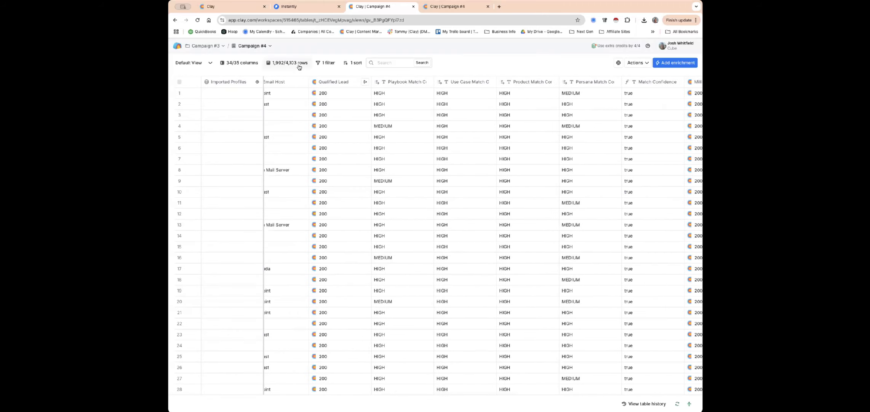
{"action": "scroll", "coordinate": [428, 137], "scroll_direction": "left", "scroll_amount": 6}
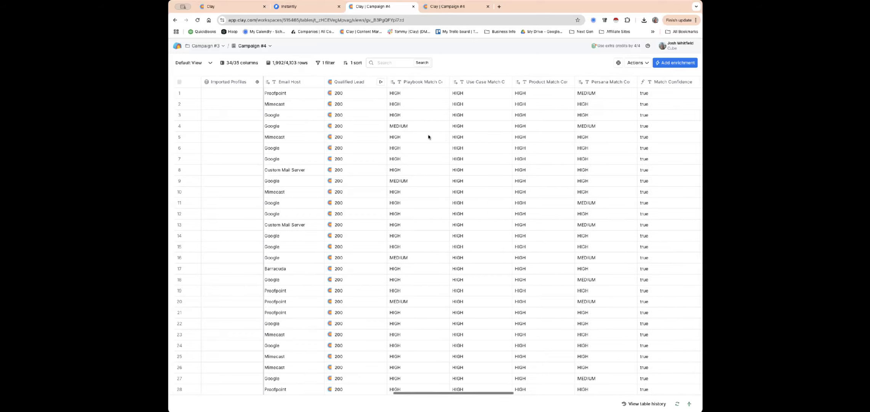
{"action": "scroll", "coordinate": [428, 137], "scroll_direction": "left", "scroll_amount": 2}
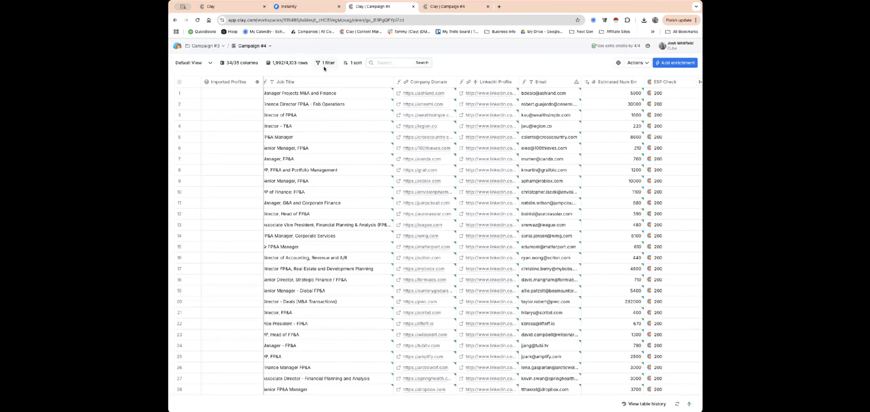
Delete the Match Confidence filter so all 4,103 rows show, then reload the page
{"action": "left_click", "coordinate": [326, 62]}
{"action": "left_click", "coordinate": [533, 80]}
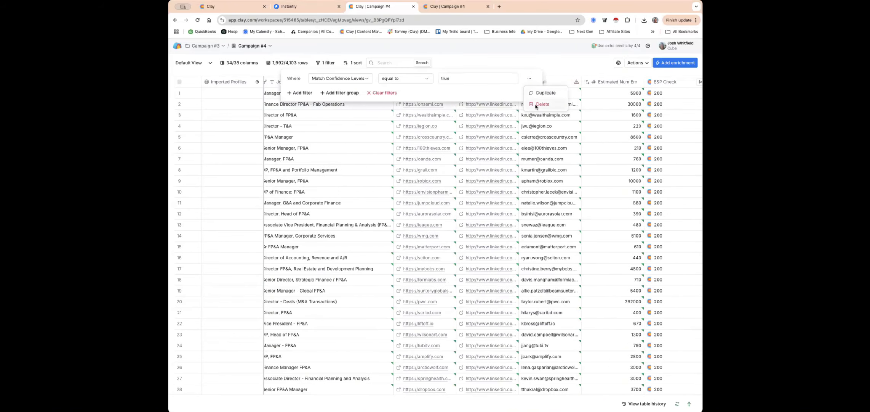
{"action": "left_click", "coordinate": [536, 108]}
{"action": "left_click", "coordinate": [469, 63]}
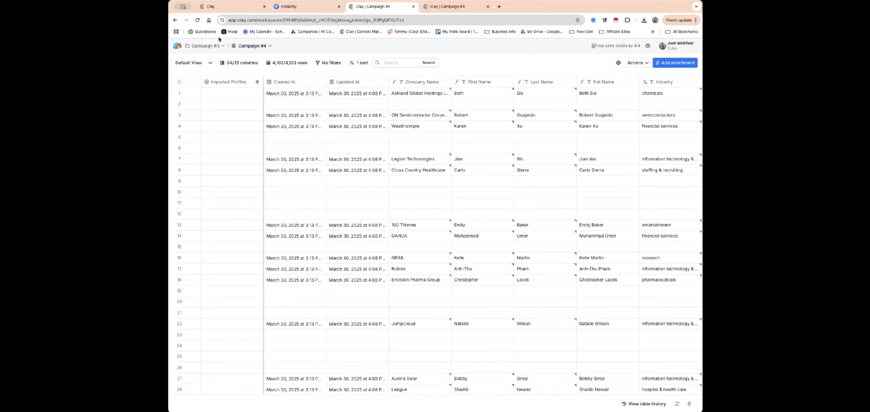
{"action": "left_click", "coordinate": [197, 20]}
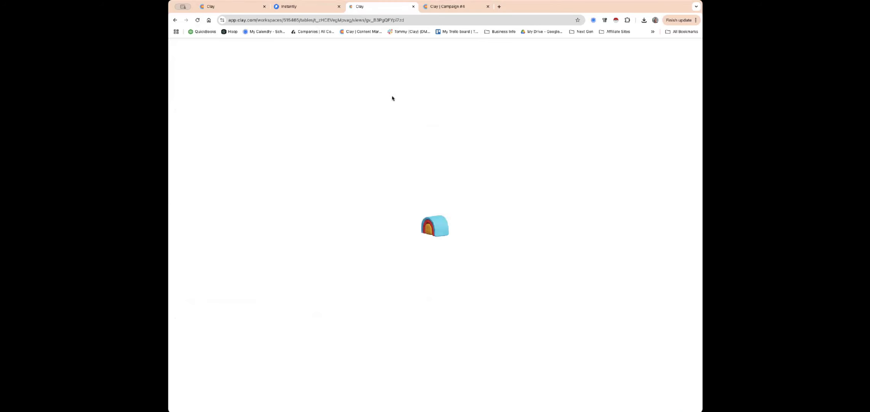
{"action": "scroll", "coordinate": [442, 114], "scroll_direction": "right", "scroll_amount": 5}
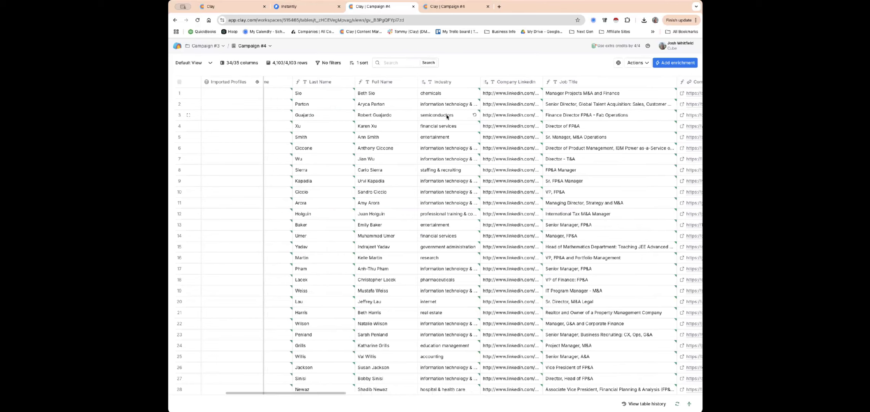
{"action": "scroll", "coordinate": [444, 126], "scroll_direction": "right", "scroll_amount": 1}
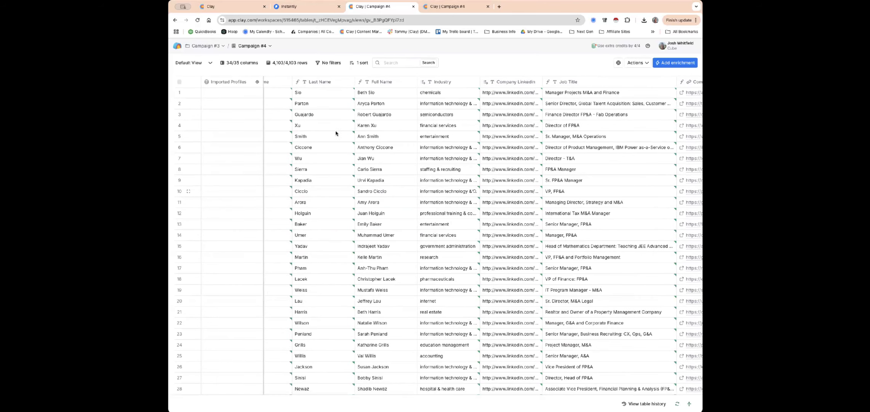
{"action": "scroll", "coordinate": [602, 144], "scroll_direction": "right", "scroll_amount": 2}
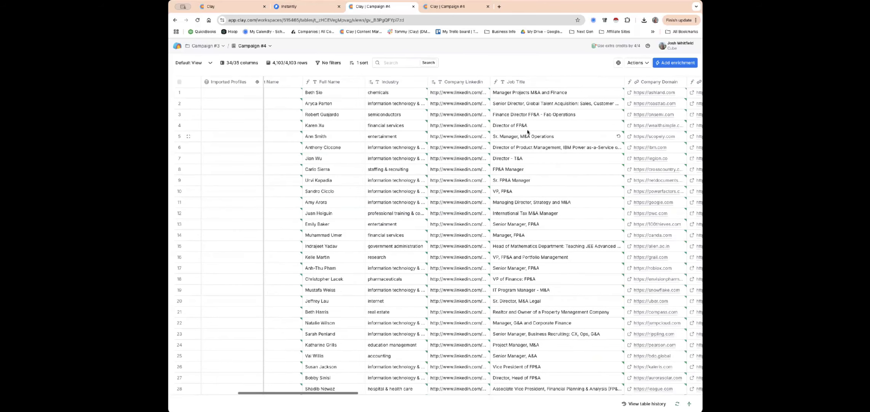
{"action": "scroll", "coordinate": [533, 131], "scroll_direction": "right", "scroll_amount": 3}
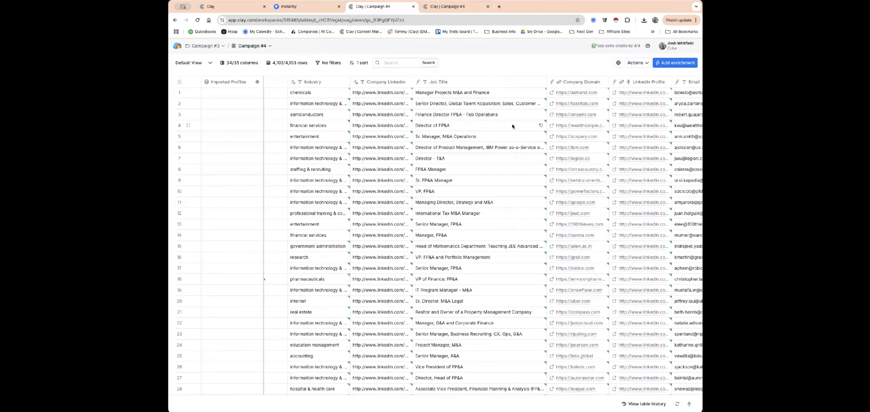
{"action": "scroll", "coordinate": [512, 127], "scroll_direction": "down", "scroll_amount": 5}
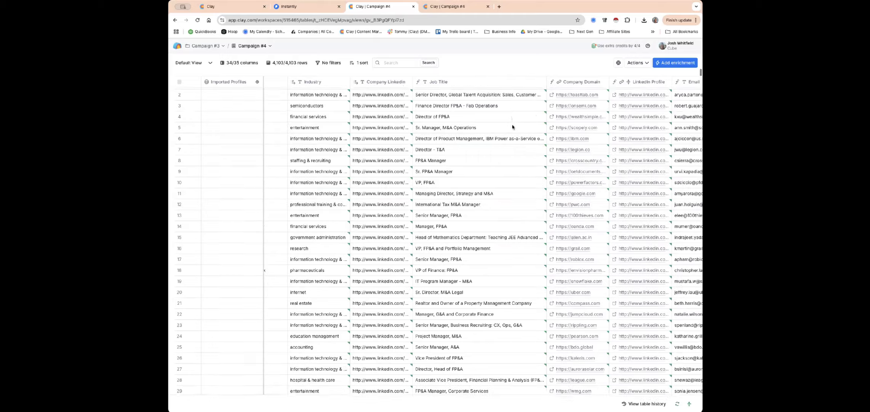
{"action": "scroll", "coordinate": [513, 126], "scroll_direction": "down", "scroll_amount": 12}
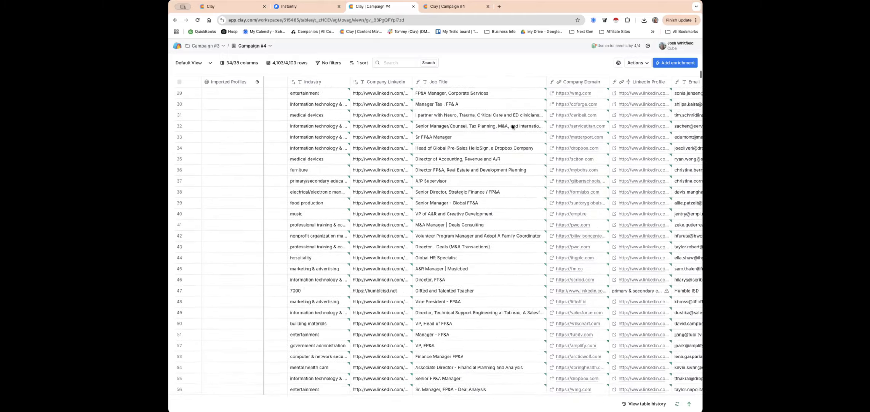
{"action": "scroll", "coordinate": [513, 127], "scroll_direction": "down", "scroll_amount": 9}
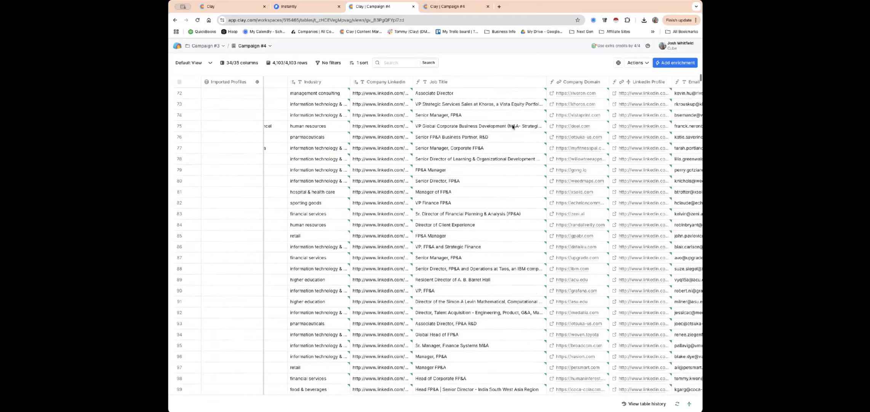
{"action": "scroll", "coordinate": [513, 127], "scroll_direction": "down", "scroll_amount": 1}
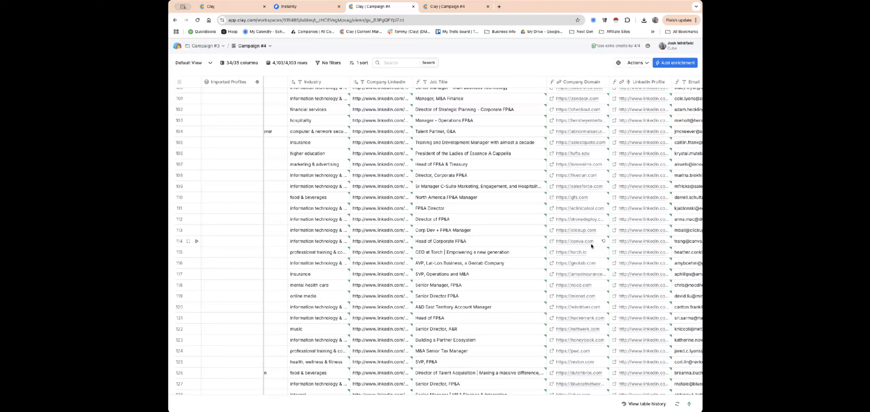
{"action": "scroll", "coordinate": [591, 246], "scroll_direction": "right", "scroll_amount": 10}
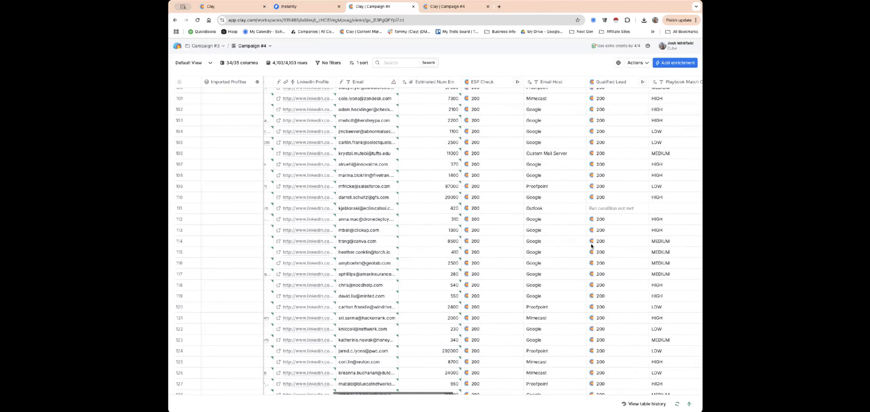
{"action": "scroll", "coordinate": [591, 246], "scroll_direction": "right", "scroll_amount": 8}
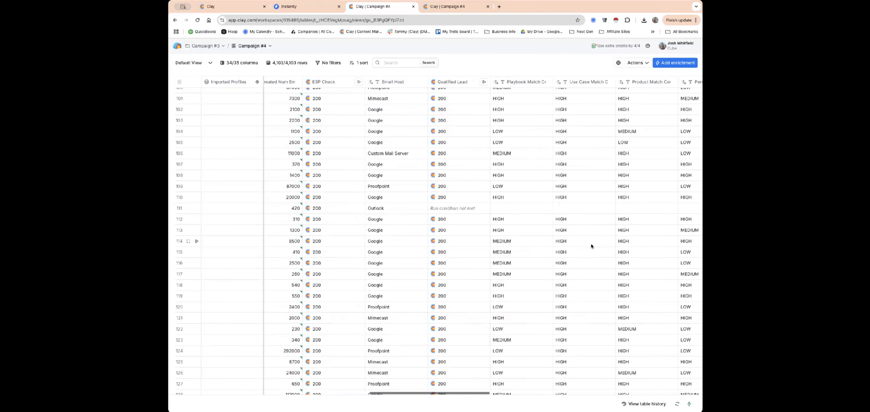
{"action": "scroll", "coordinate": [598, 263], "scroll_direction": "down", "scroll_amount": 2}
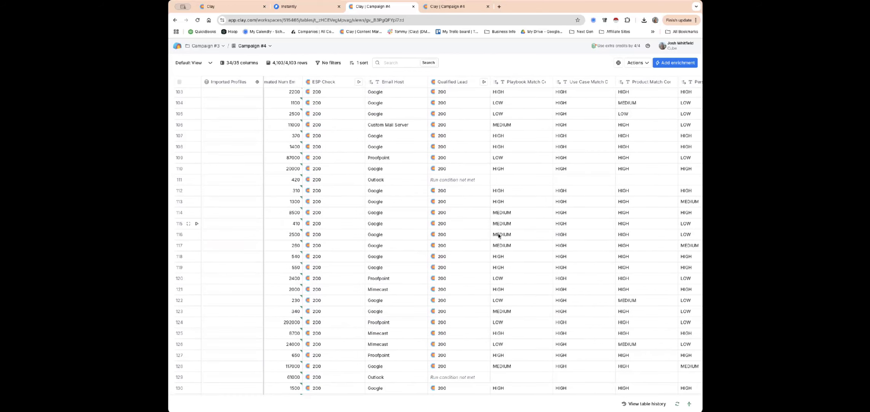
{"action": "scroll", "coordinate": [607, 231], "scroll_direction": "right", "scroll_amount": 3}
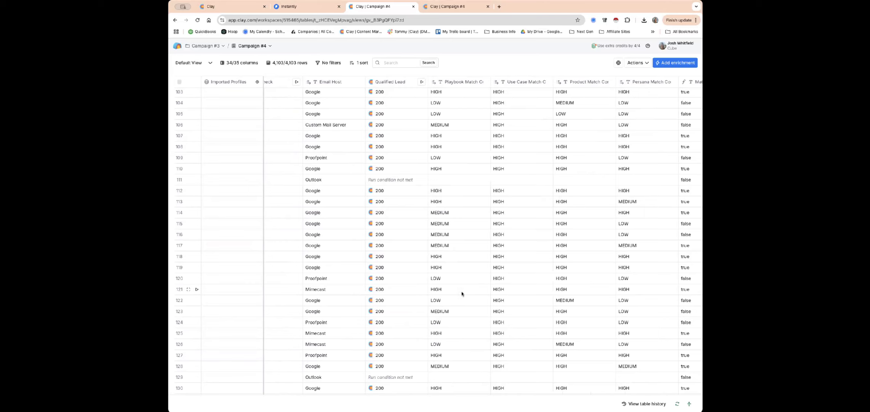
{"action": "scroll", "coordinate": [463, 293], "scroll_direction": "right", "scroll_amount": 1}
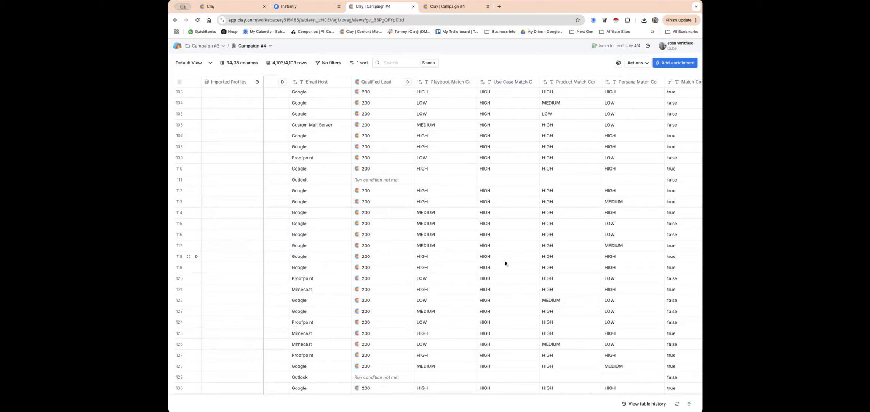
{"action": "scroll", "coordinate": [541, 271], "scroll_direction": "right", "scroll_amount": 10}
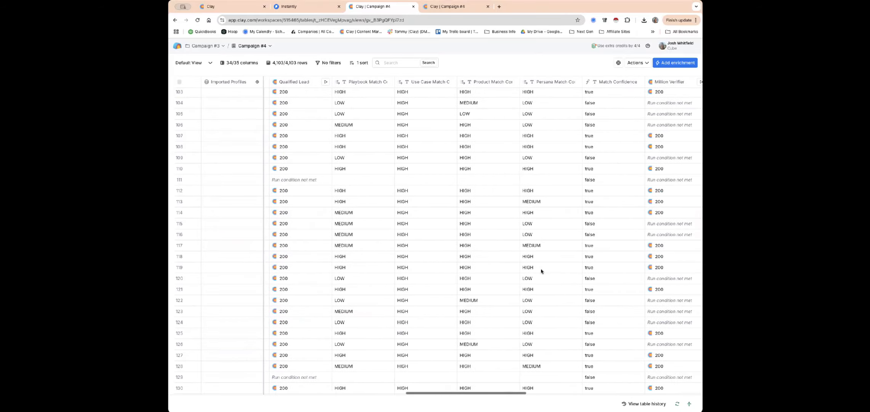
{"action": "scroll", "coordinate": [541, 271], "scroll_direction": "right", "scroll_amount": 19}
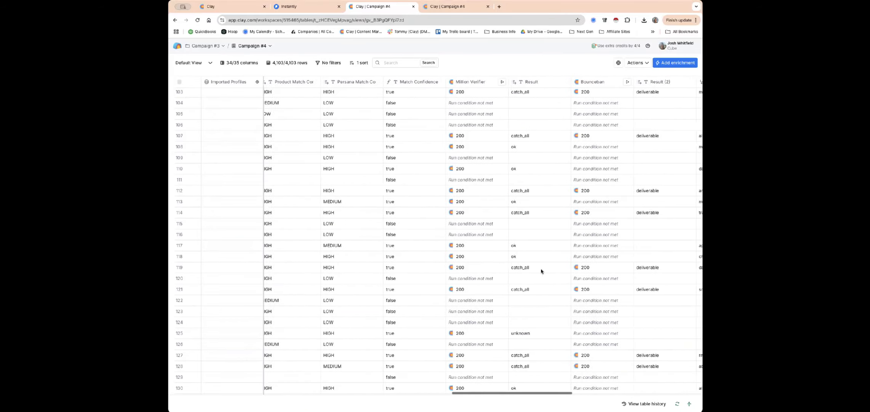
{"action": "scroll", "coordinate": [541, 270], "scroll_direction": "right", "scroll_amount": 11}
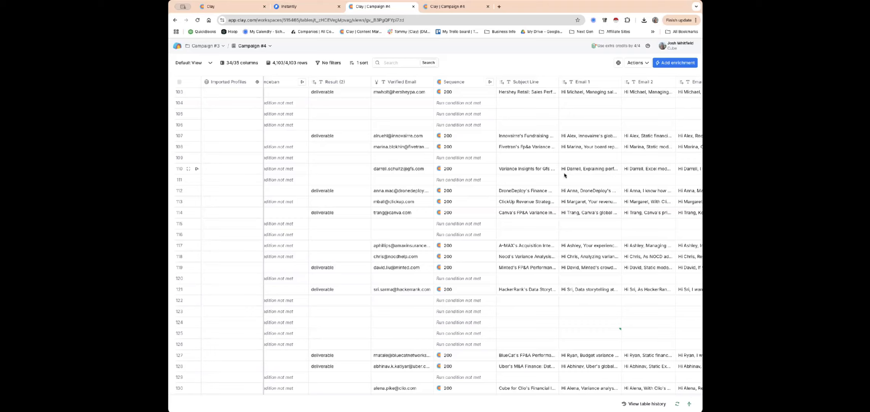
{"action": "double_click", "coordinate": [538, 141]}
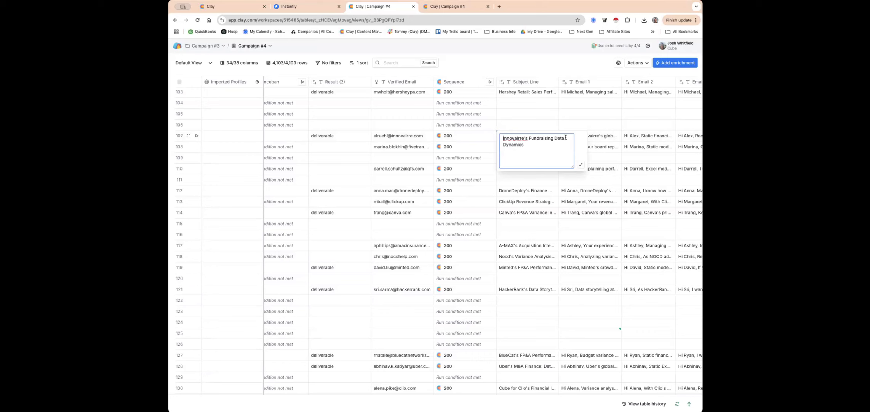
{"action": "double_click", "coordinate": [609, 139]}
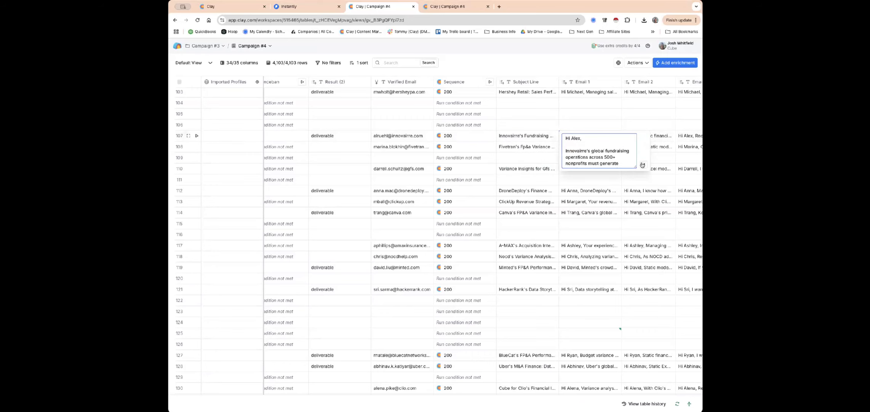
{"action": "left_click", "coordinate": [642, 165]}
{"action": "key", "text": "Down"}
{"action": "key", "text": "Down"}
{"action": "key", "text": "Down"}
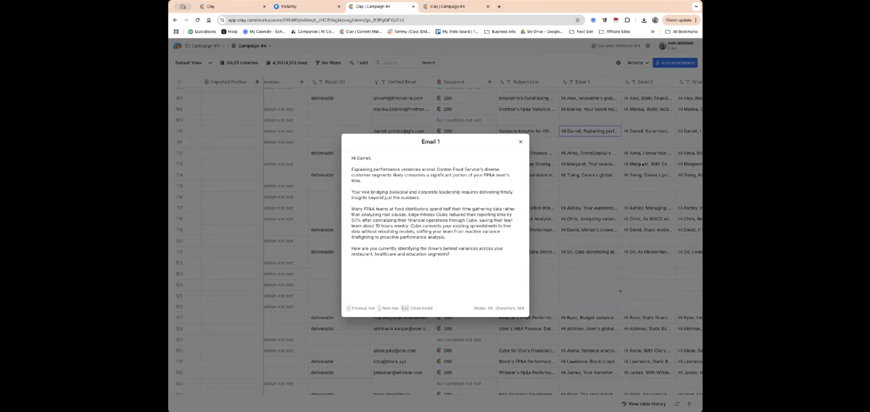
{"action": "key", "text": "Down"}
{"action": "key", "text": "Down"}
{"action": "key", "text": "Down"}
{"action": "key", "text": "Down"}
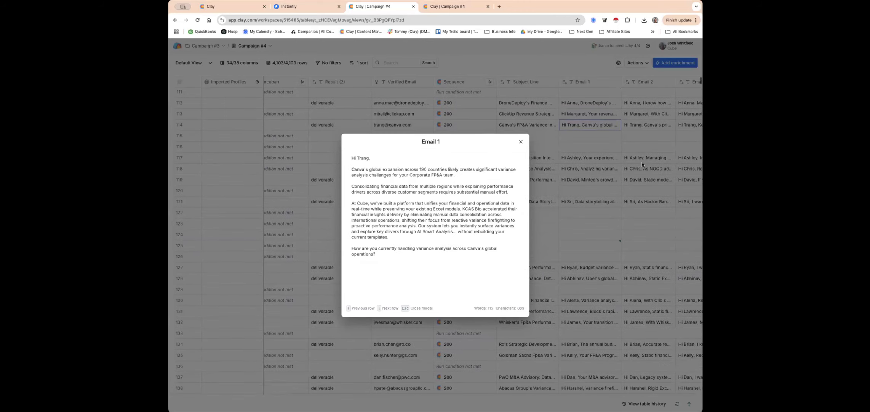
{"action": "key", "text": "Down"}
{"action": "key", "text": "Down"}
{"action": "key", "text": "Down"}
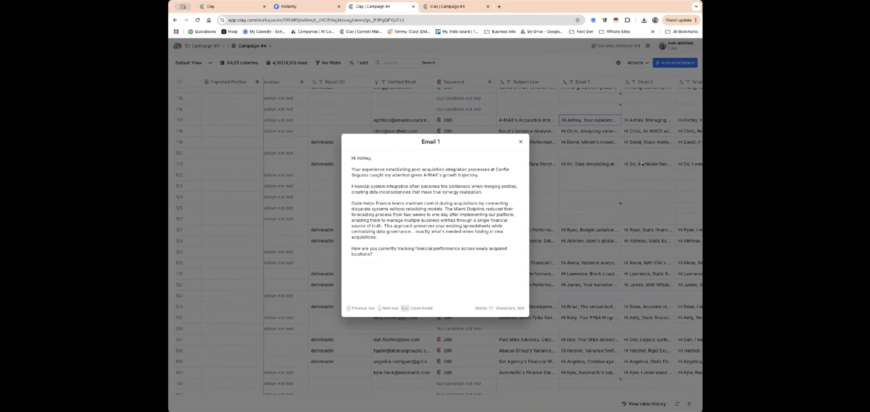
{"action": "key", "text": "Up"}
{"action": "key", "text": "Up"}
{"action": "key", "text": "Up"}
{"action": "key", "text": "Up"}
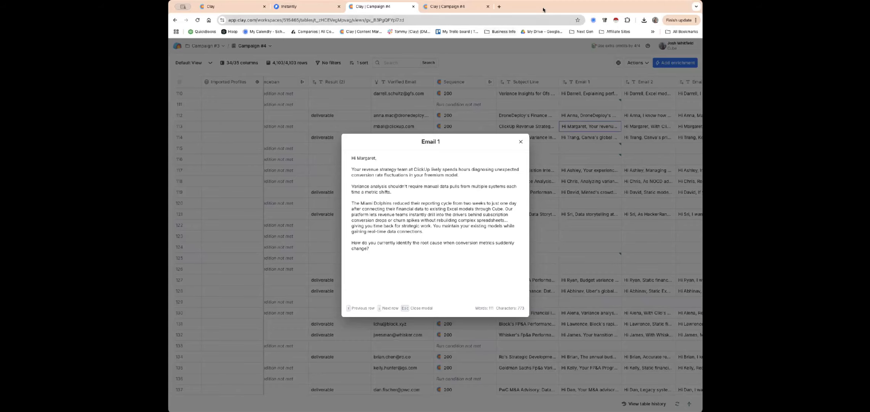
{"action": "left_click", "coordinate": [521, 142]}
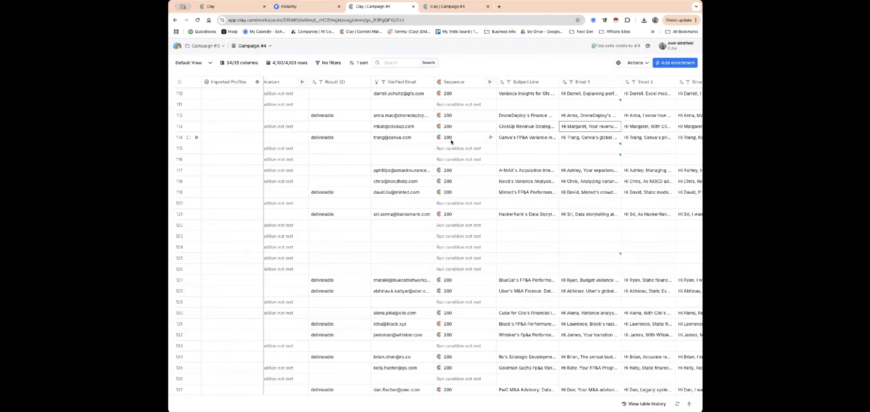
{"action": "scroll", "coordinate": [198, 85], "scroll_direction": "left", "scroll_amount": 5}
{"action": "scroll", "coordinate": [199, 86], "scroll_direction": "left", "scroll_amount": 3}
Switch workspaces from home, briefly trying Content Marketing Media before settling on Clum Creative
{"action": "left_click", "coordinate": [175, 20]}
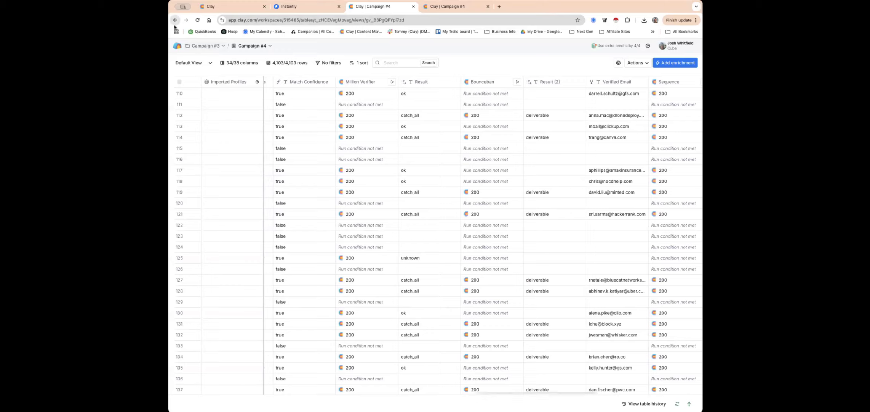
{"action": "left_click", "coordinate": [681, 50]}
{"action": "left_click", "coordinate": [634, 161]}
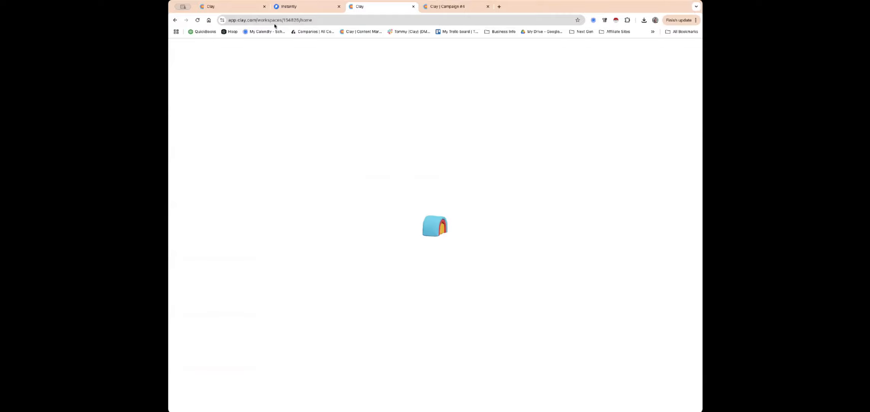
{"action": "left_click", "coordinate": [670, 50]}
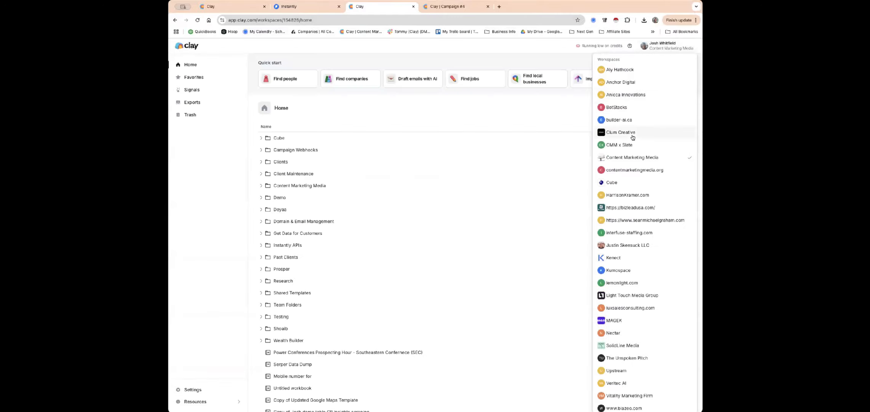
{"action": "left_click", "coordinate": [632, 136]}
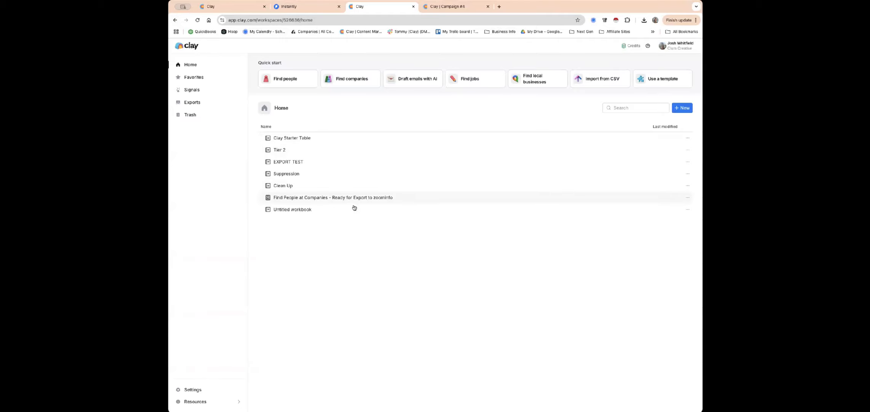
Open the Find People at Companies - Ready for Export to zoominfo table and scroll through its columns
{"action": "left_click", "coordinate": [288, 198]}
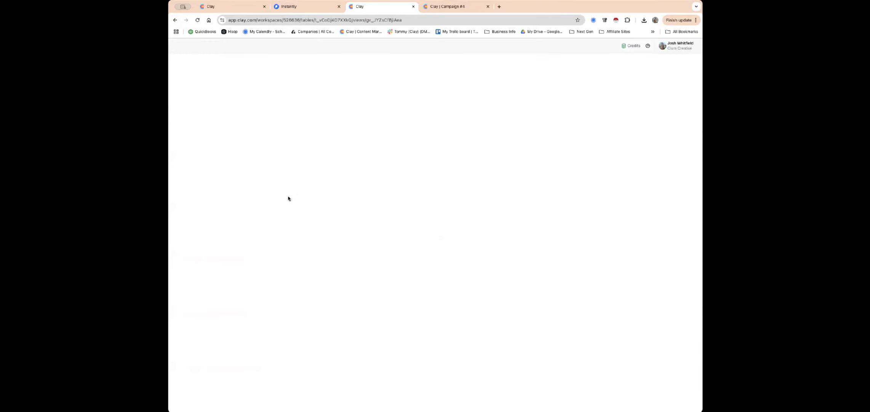
{"action": "scroll", "coordinate": [516, 141], "scroll_direction": "right", "scroll_amount": 5}
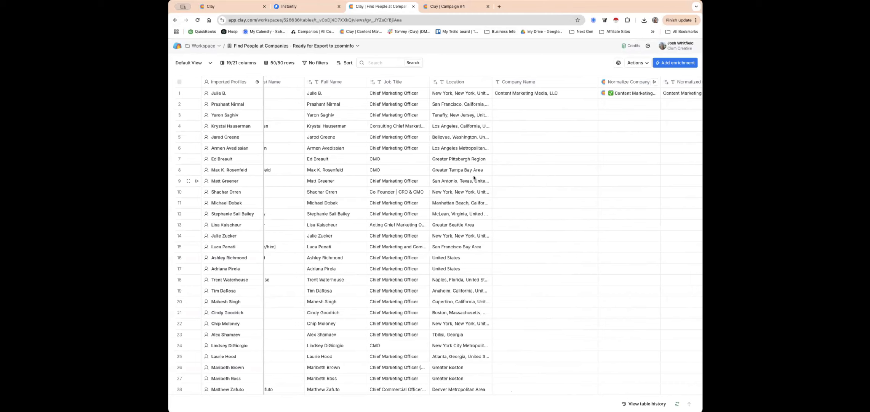
{"action": "scroll", "coordinate": [571, 132], "scroll_direction": "right", "scroll_amount": 15}
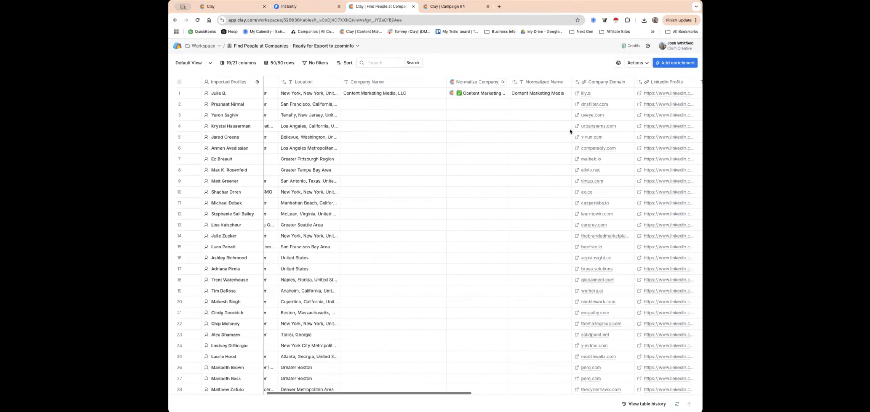
{"action": "scroll", "coordinate": [570, 132], "scroll_direction": "right", "scroll_amount": 3}
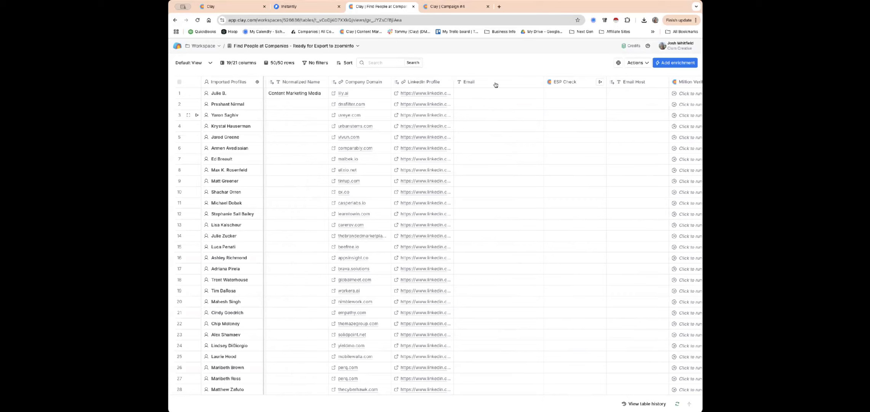
{"action": "scroll", "coordinate": [602, 145], "scroll_direction": "right", "scroll_amount": 15}
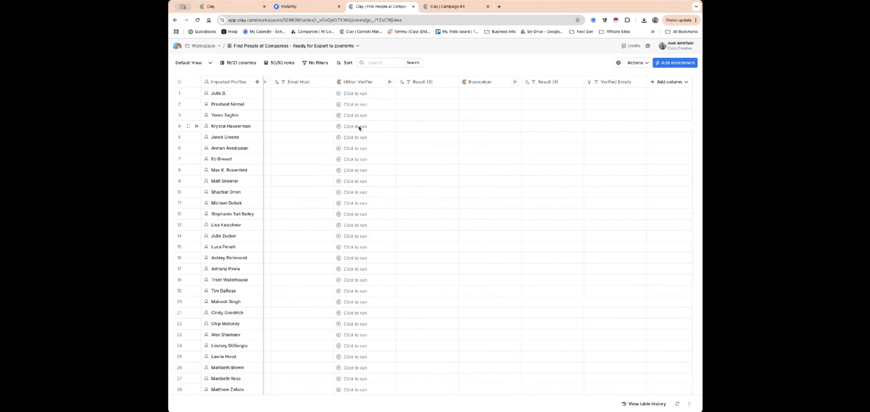
{"action": "scroll", "coordinate": [360, 126], "scroll_direction": "left", "scroll_amount": 4}
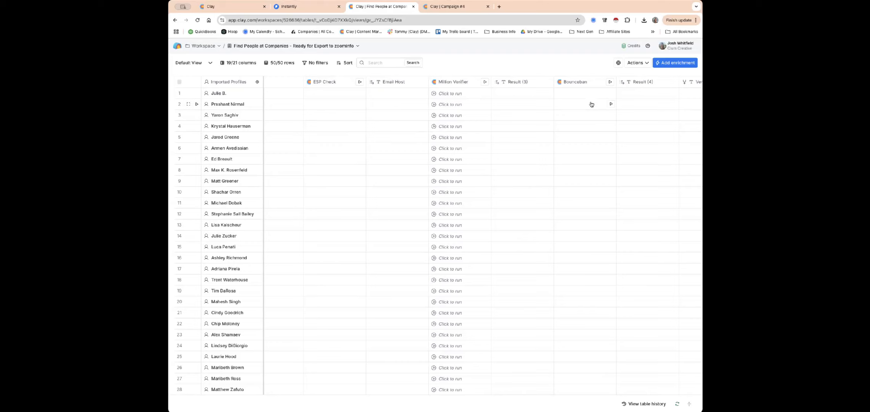
{"action": "scroll", "coordinate": [586, 114], "scroll_direction": "right", "scroll_amount": 5}
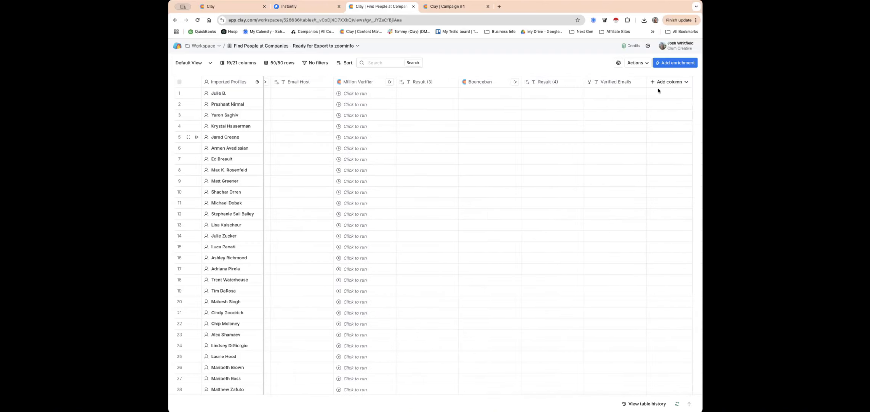
{"action": "left_click", "coordinate": [676, 82]}
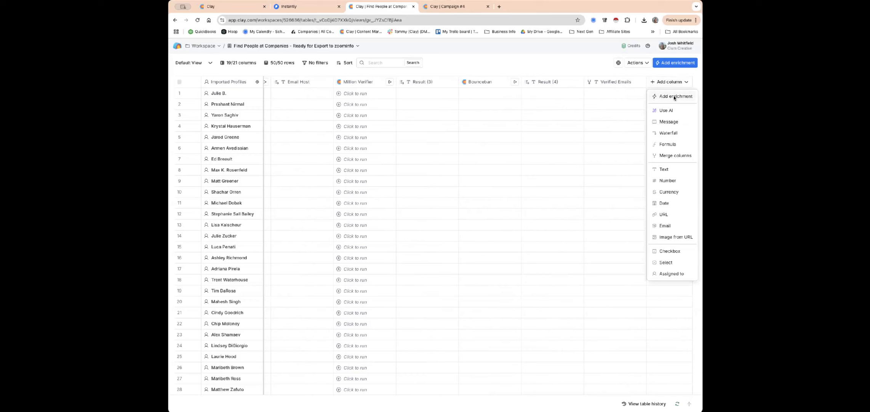
{"action": "left_click", "coordinate": [674, 97]}
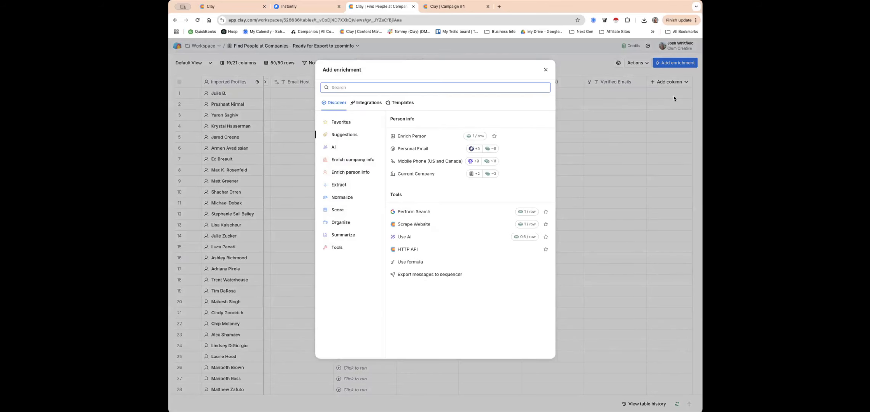
{"action": "type", "text": "inst"}
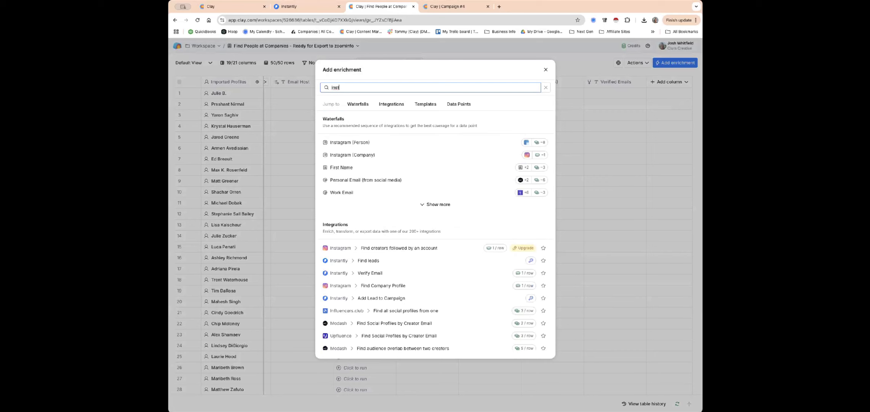
{"action": "left_click", "coordinate": [401, 298]}
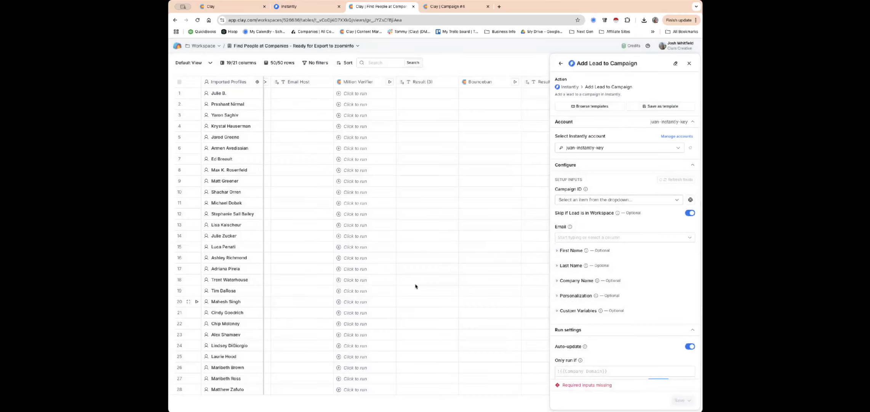
{"action": "left_click", "coordinate": [590, 199]}
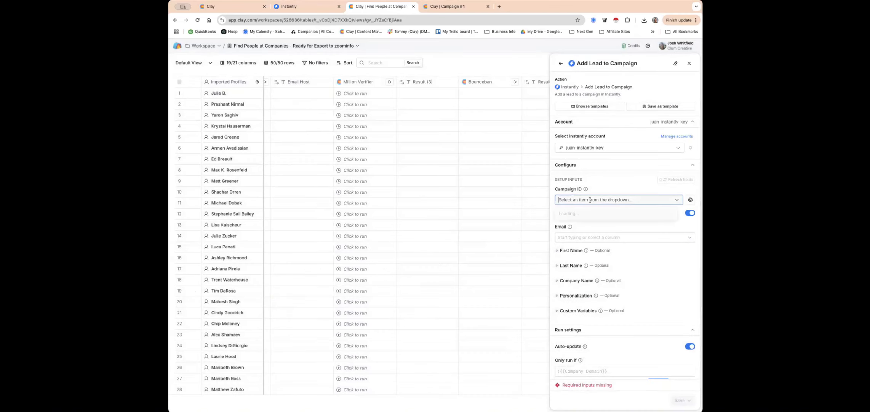
{"action": "left_click", "coordinate": [628, 185]}
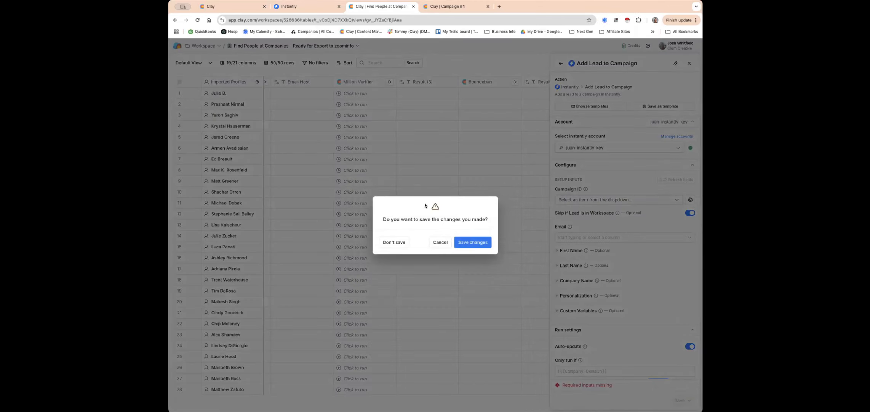
{"action": "left_click", "coordinate": [395, 242]}
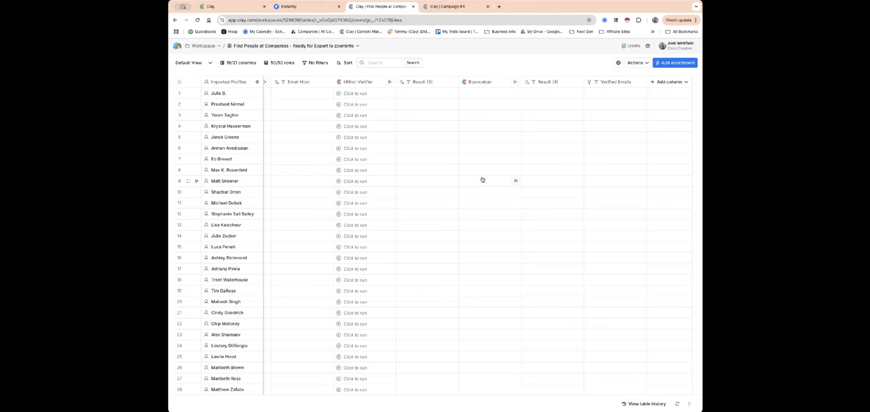
{"action": "scroll", "coordinate": [533, 145], "scroll_direction": "down", "scroll_amount": 3}
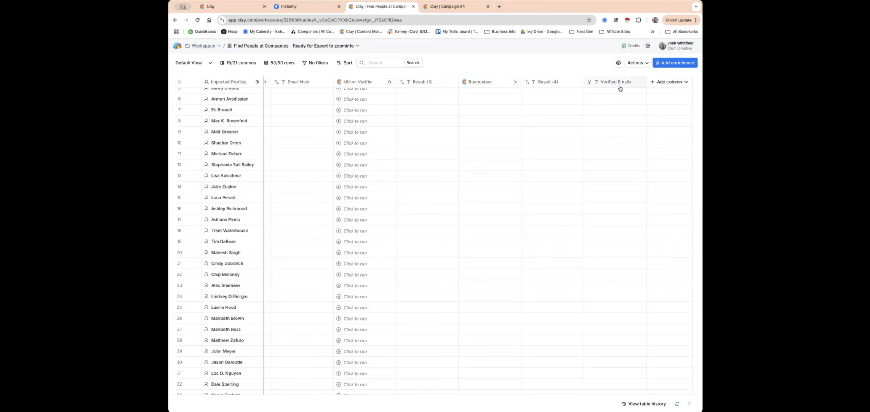
{"action": "scroll", "coordinate": [619, 110], "scroll_direction": "up", "scroll_amount": 3}
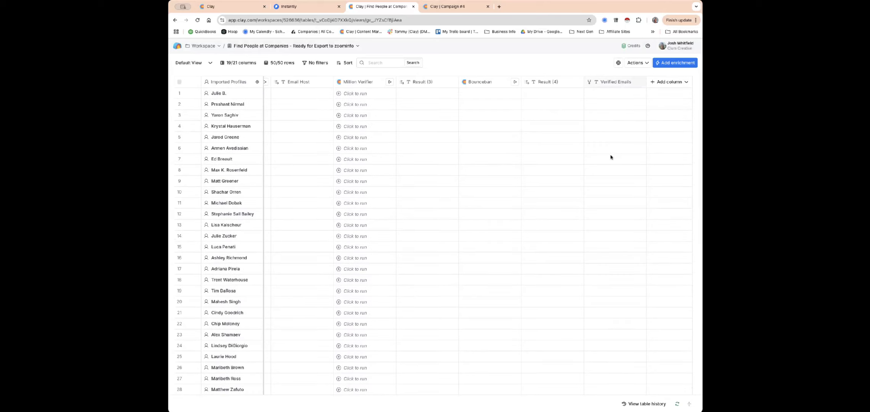